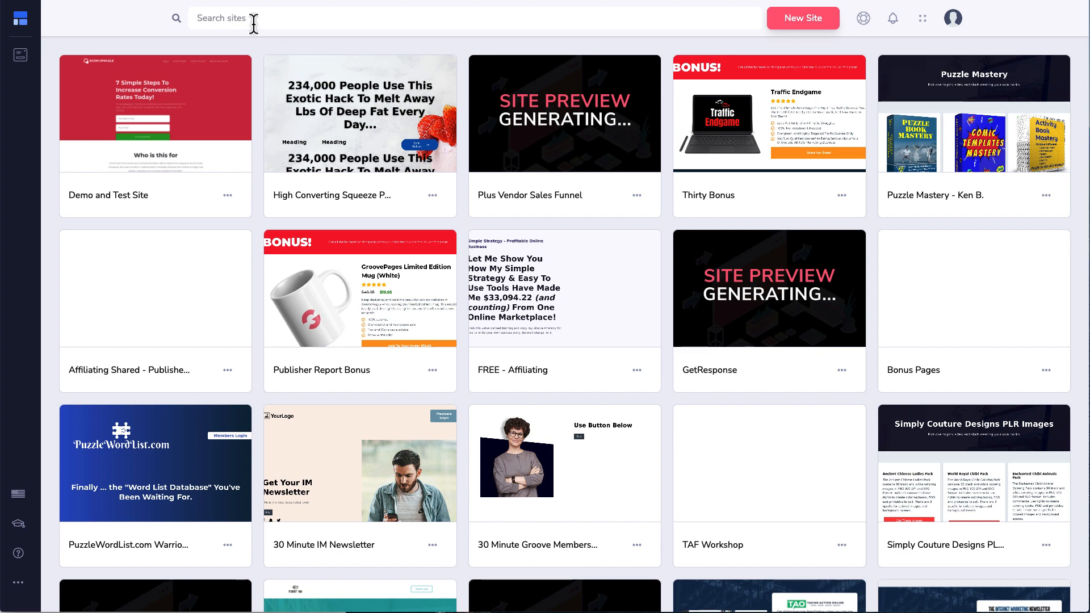
Step: Search sites for 'test' and 'plus', clear the search, and open the Thirty Bonus options menu
text(test)
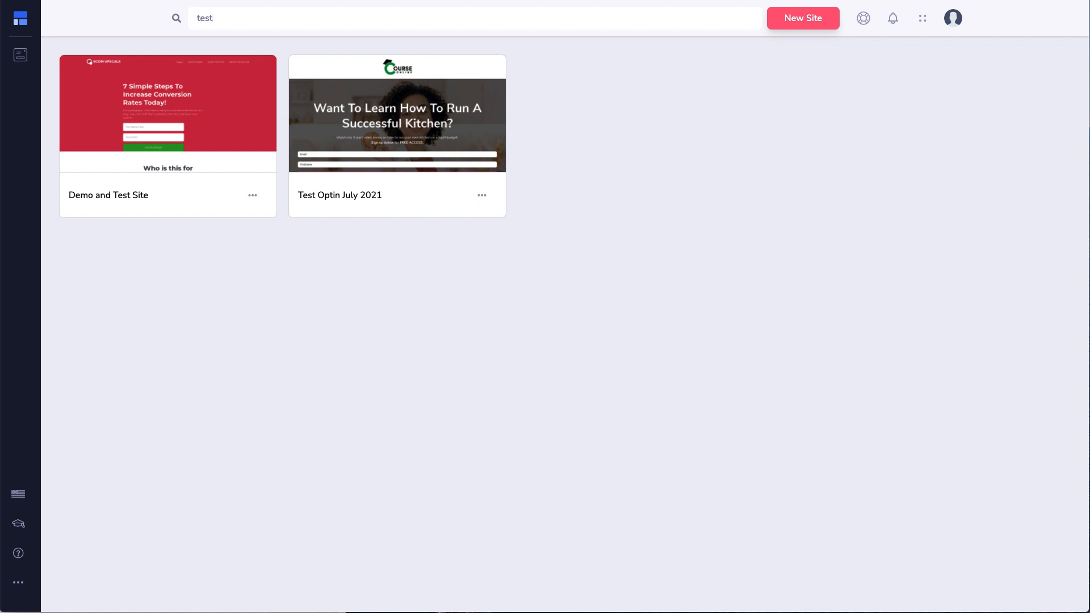
key(BackSpace)
key(BackSpace)
key(BackSpace)
key(BackSpace)
text(plus)
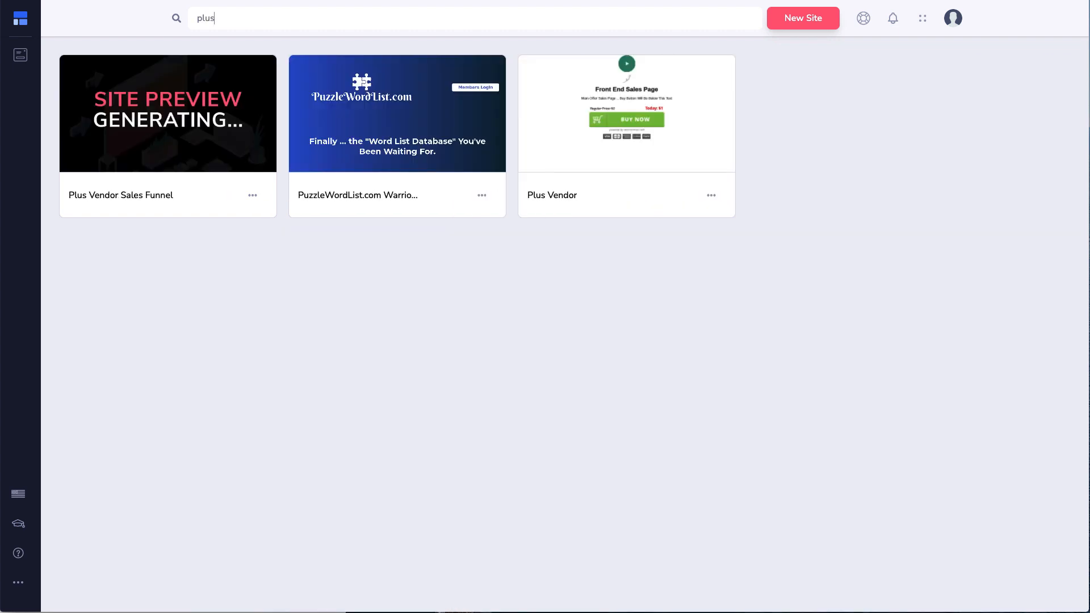
key(BackSpace)
key(BackSpace)
key(BackSpace)
key(BackSpace)
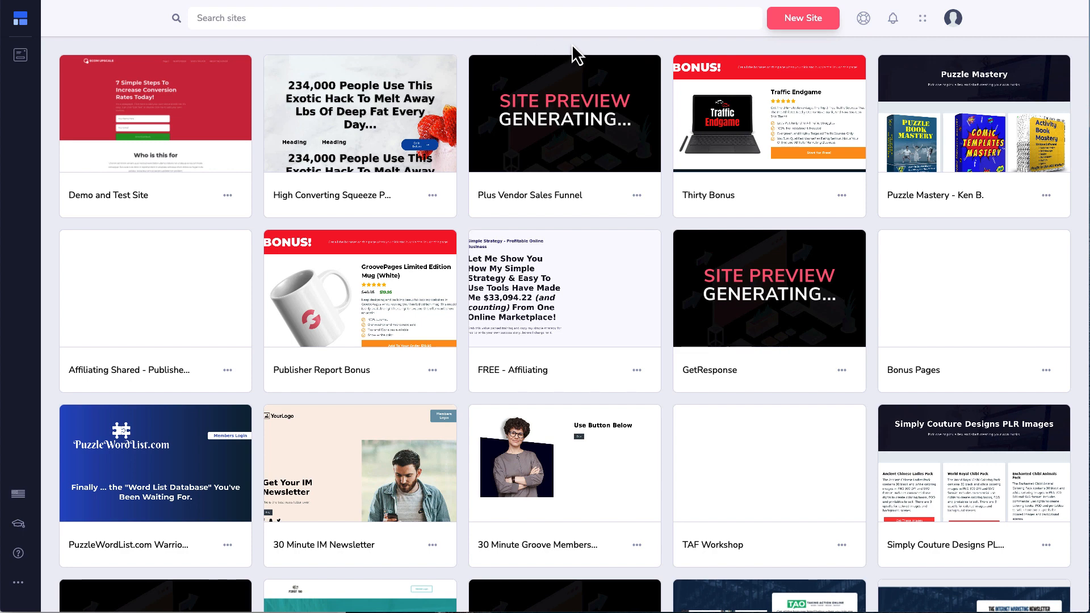
mouse_move(758, 128)
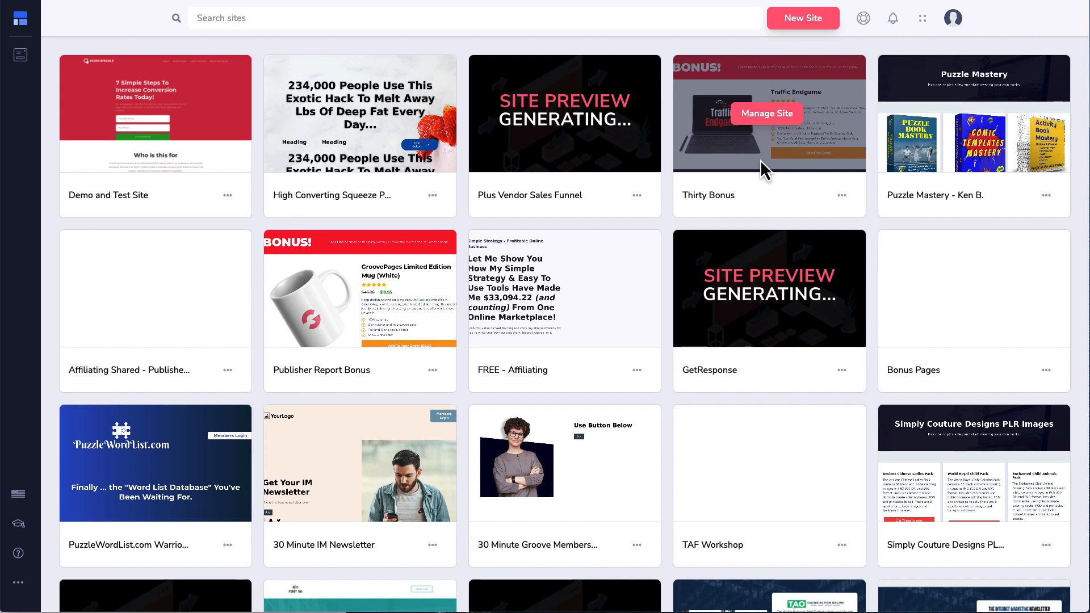
click(842, 195)
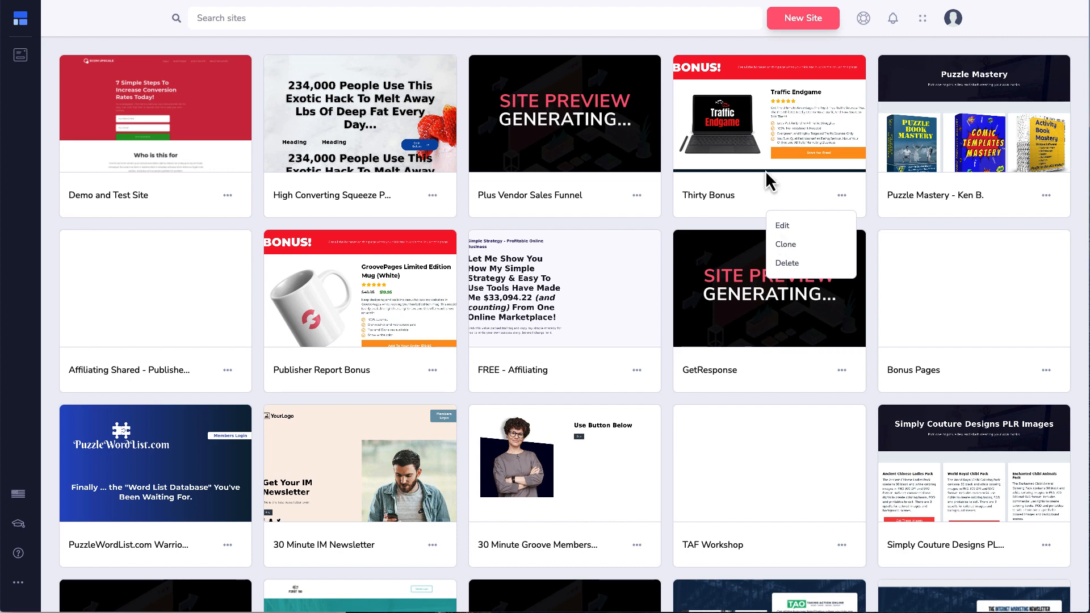
Step: Start a new site, browse the Single Pages templates, then switch back to Complete Sites
mouse_move(776, 122)
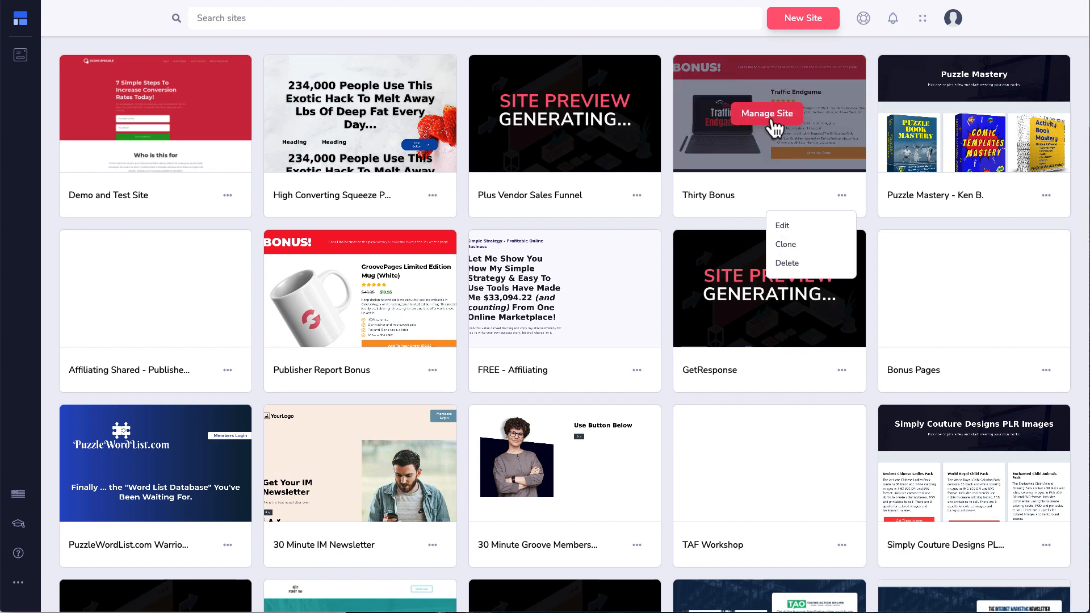
click(789, 17)
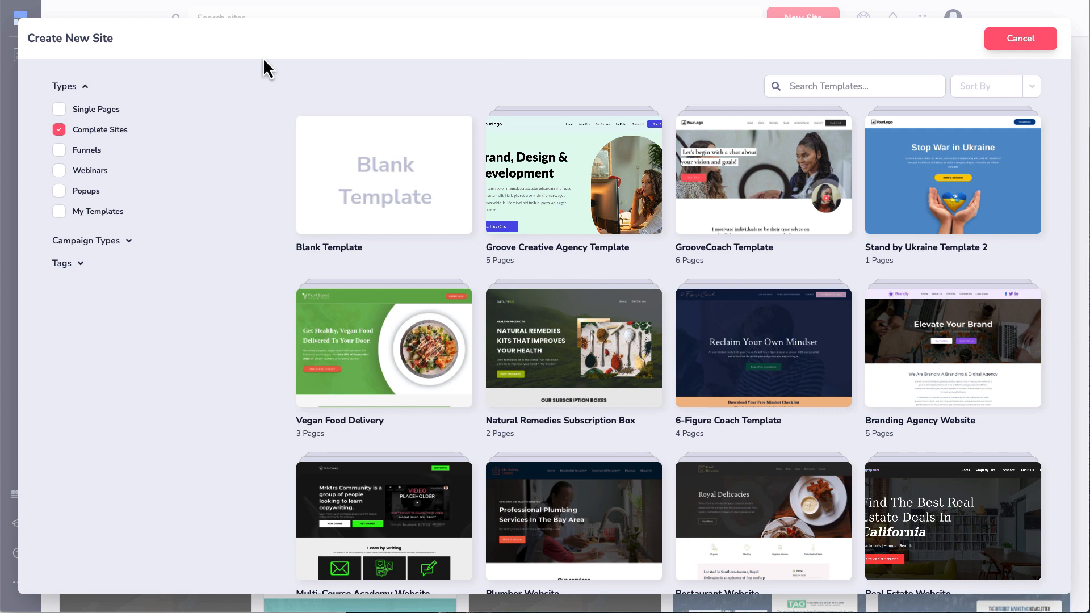
click(96, 111)
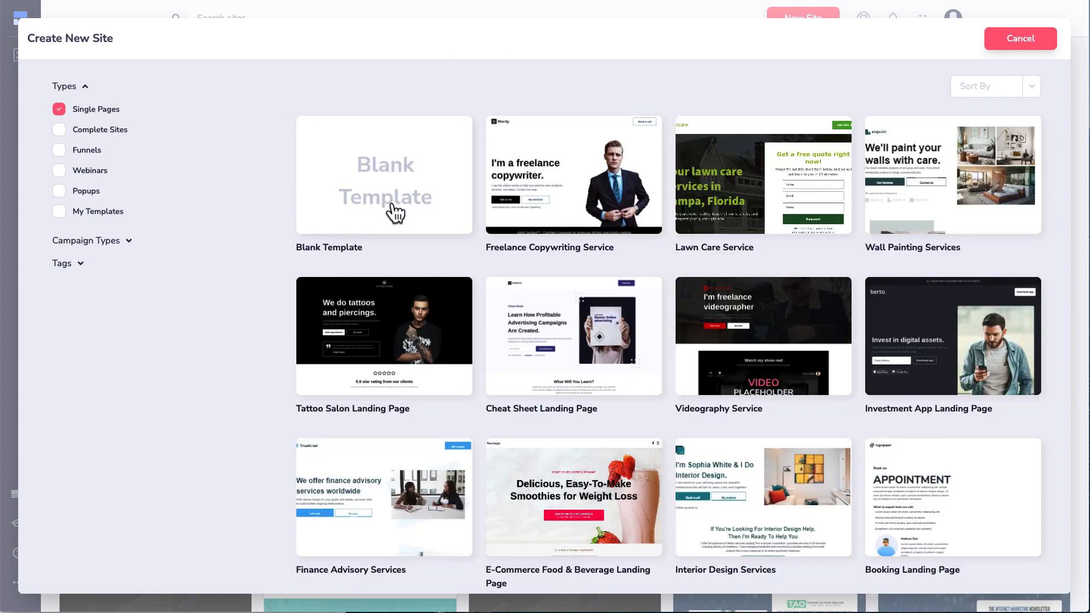
scroll(563, 224, down, 5)
scroll(562, 225, down, 7)
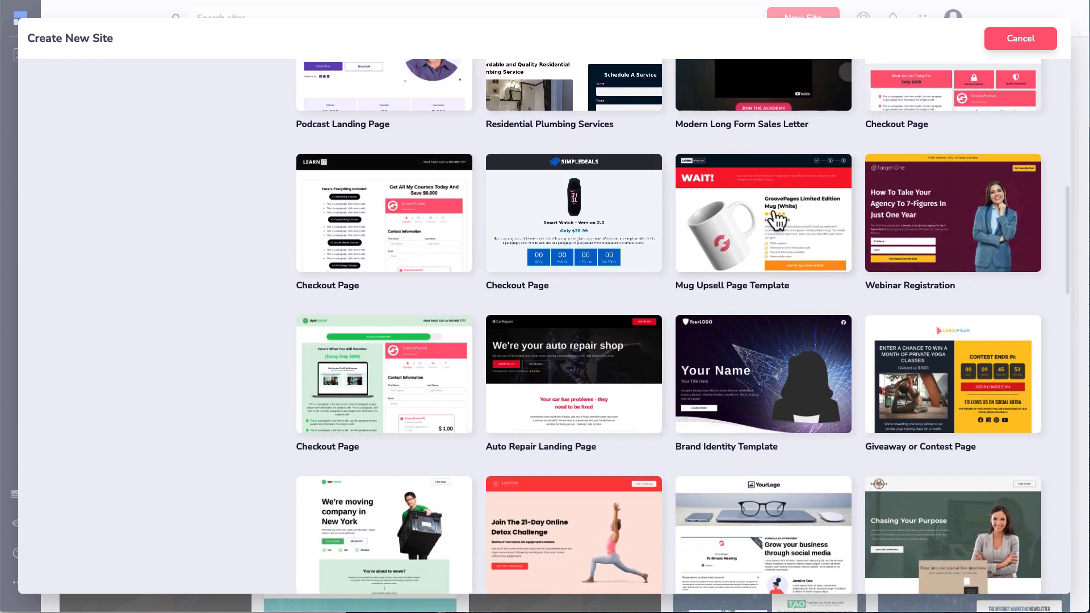
scroll(776, 219, down, 1)
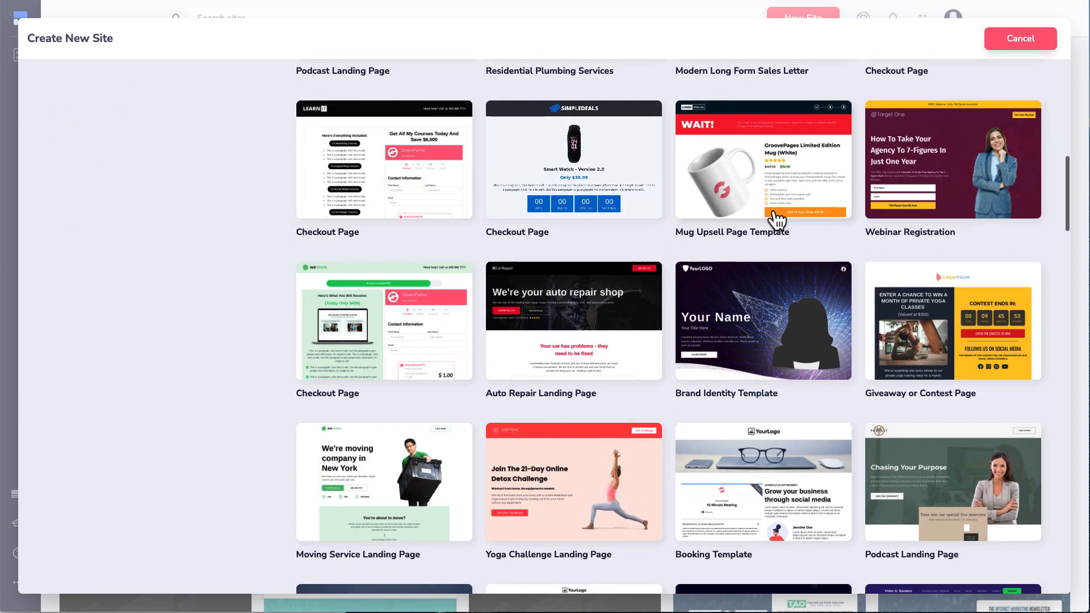
scroll(772, 191, up, 8)
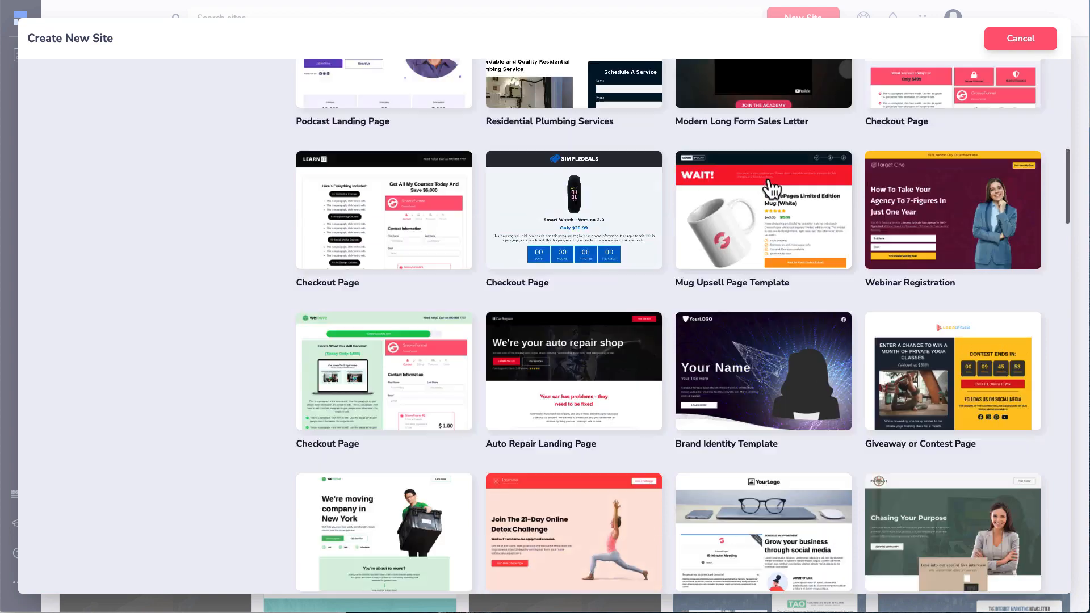
click(92, 131)
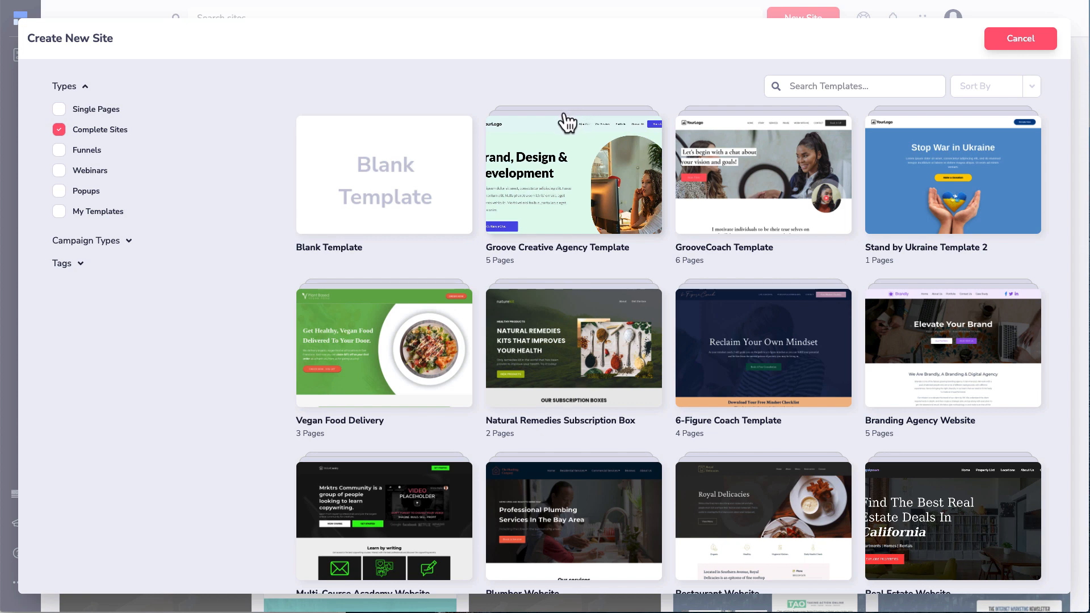
Step: Open the Groove Creative Agency Template and preview its About Us, Portfolio, Our Services and Contact Us pages
click(570, 170)
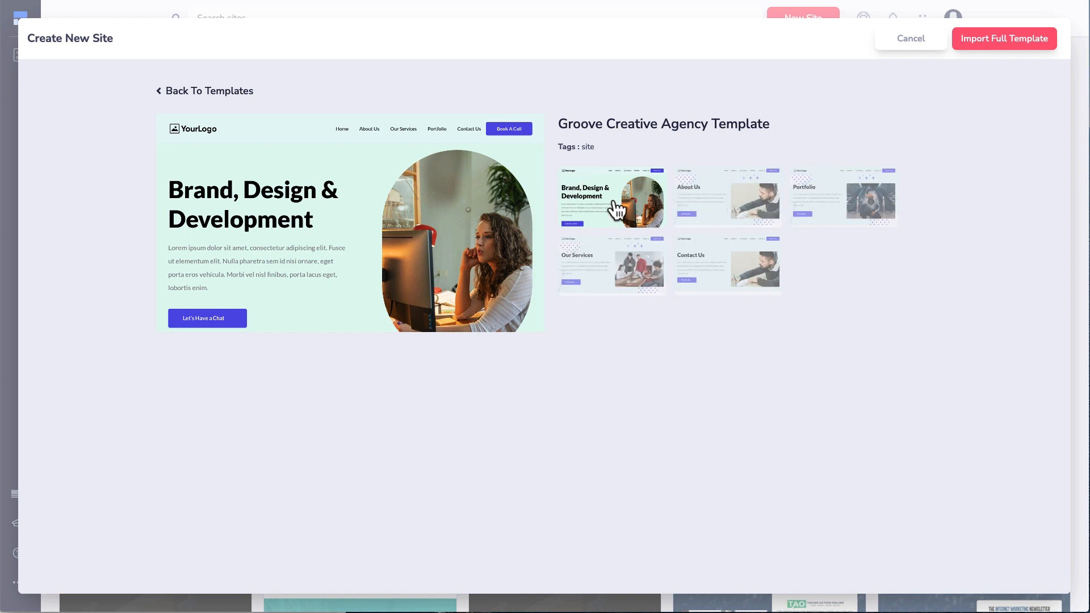
click(701, 212)
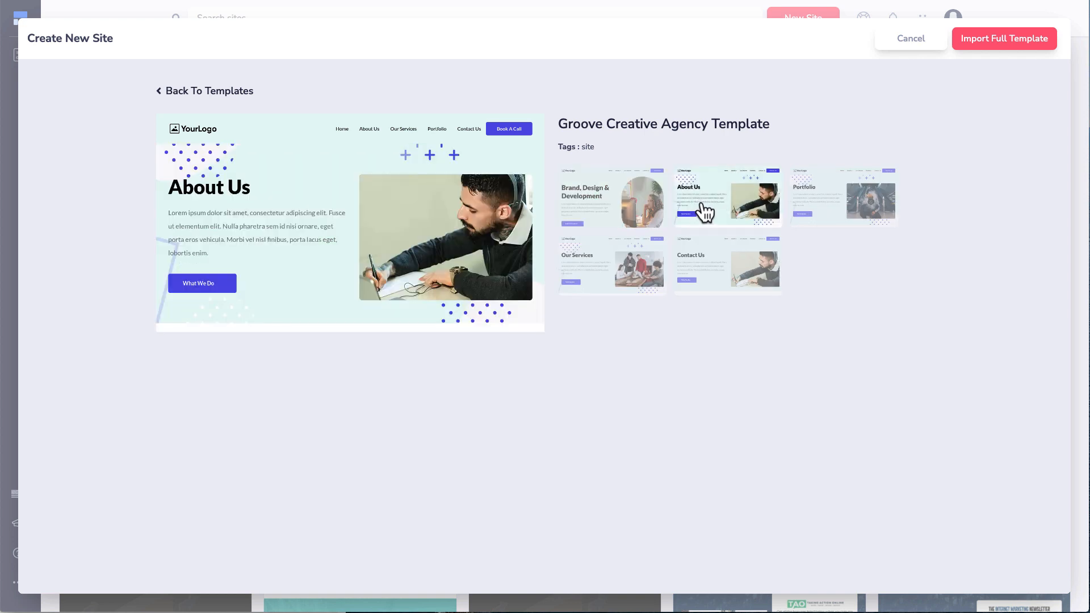
click(835, 217)
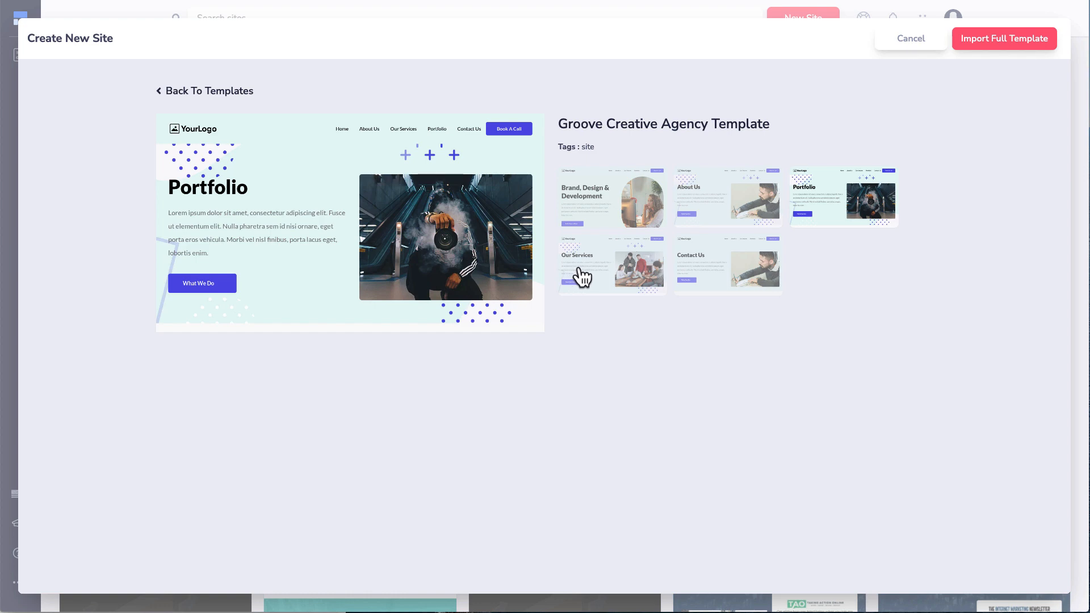
click(580, 276)
click(716, 280)
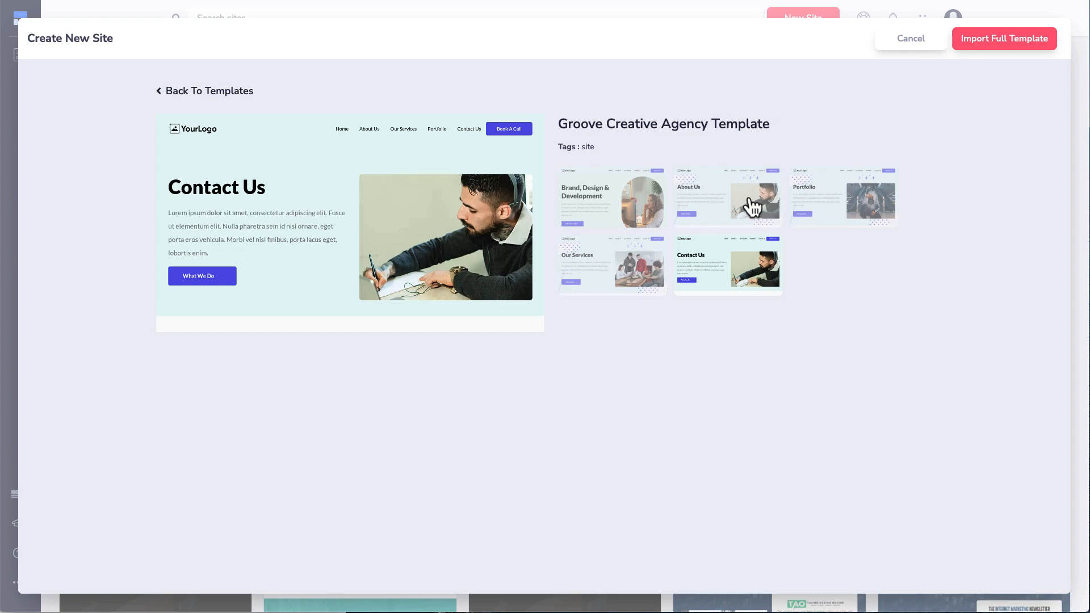
Step: Cancel the agency template preview, start a new site again, and filter templates to Funnels
click(915, 45)
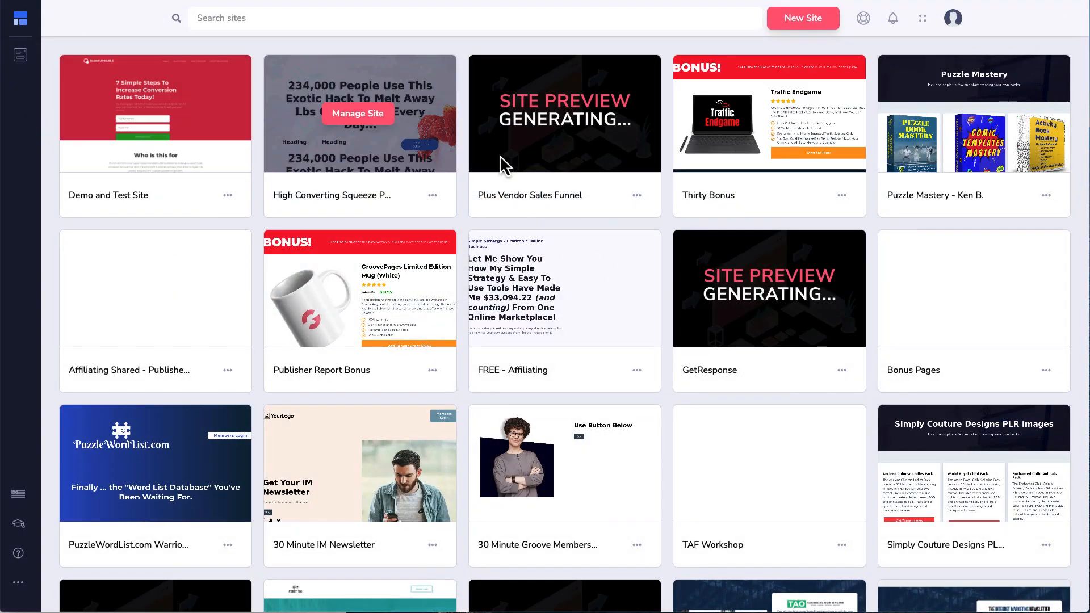
click(802, 18)
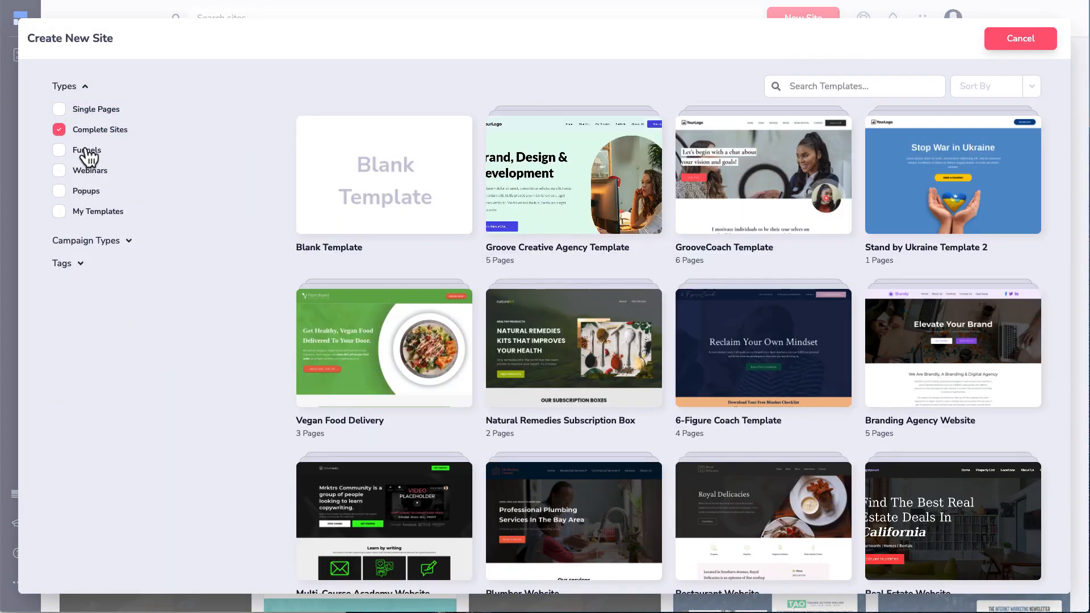
click(86, 150)
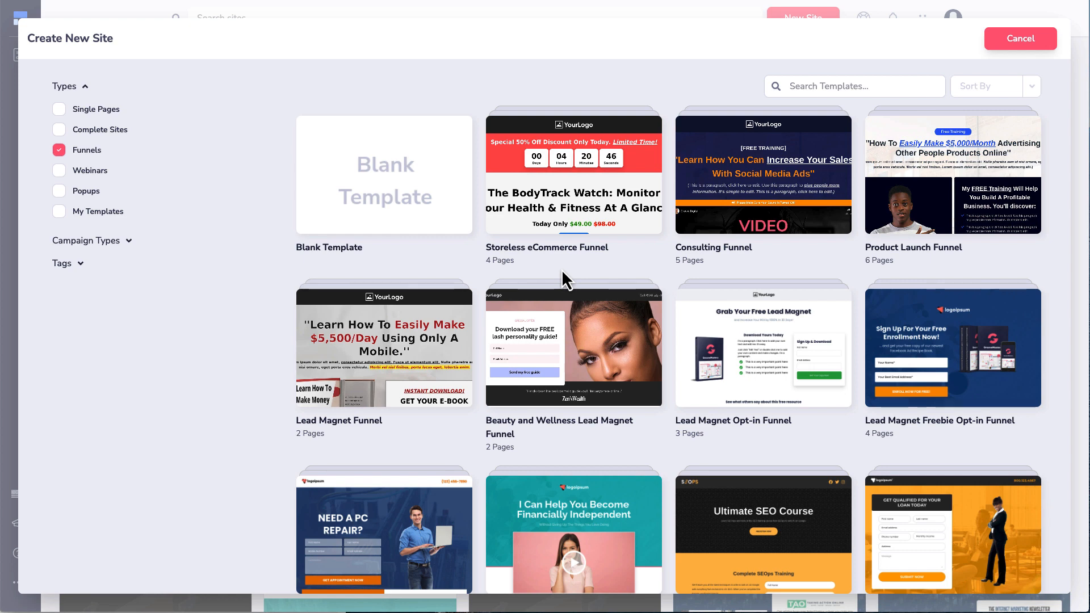
Step: Preview the Storeless eCommerce Funnel's special offer, upgrade and order-completed pages, then close it
click(557, 193)
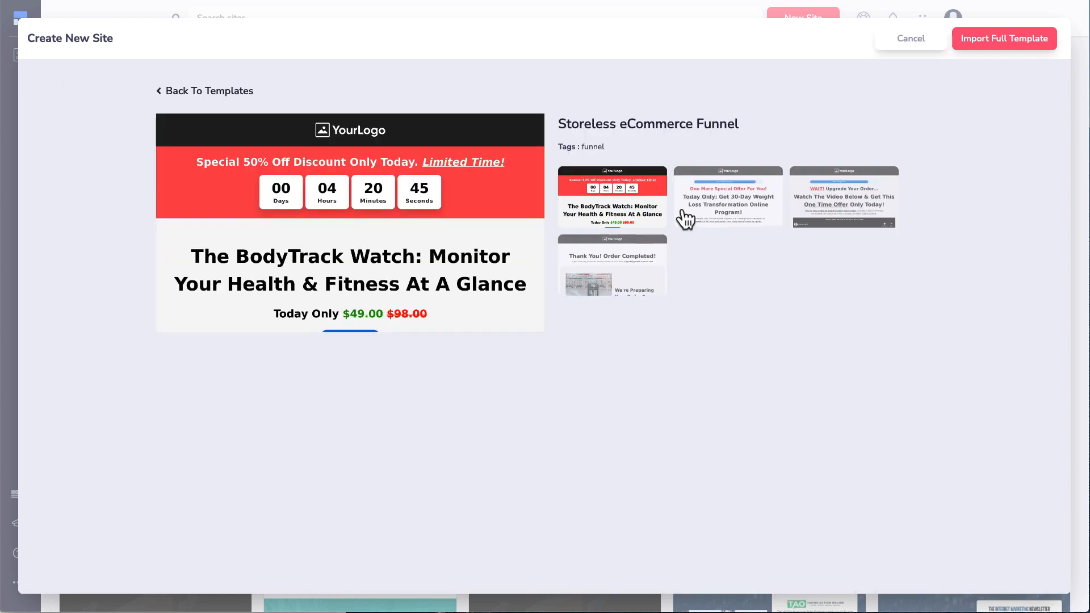
click(752, 214)
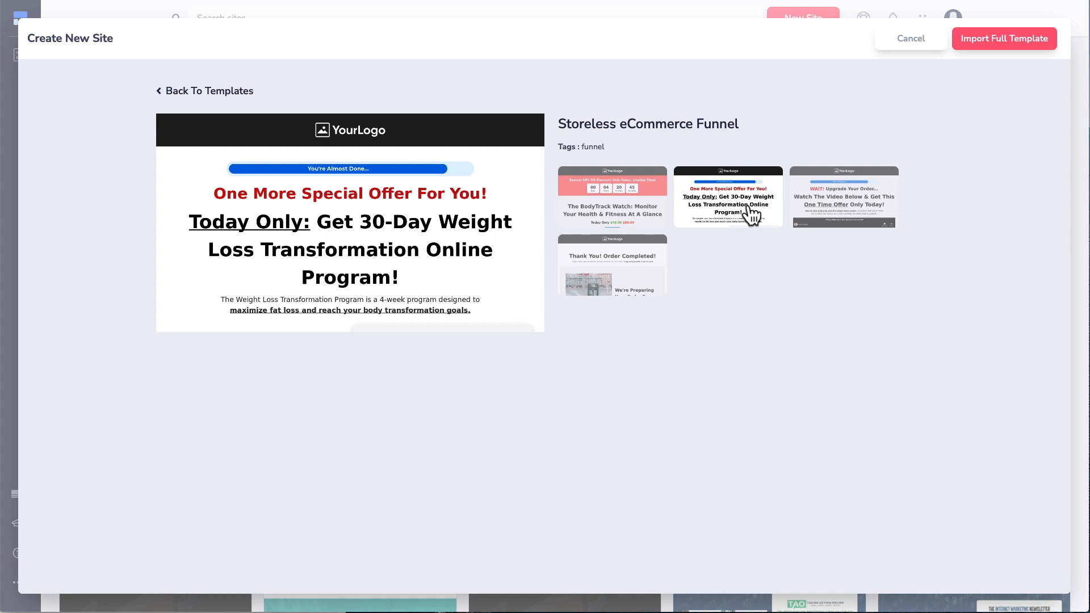
click(590, 290)
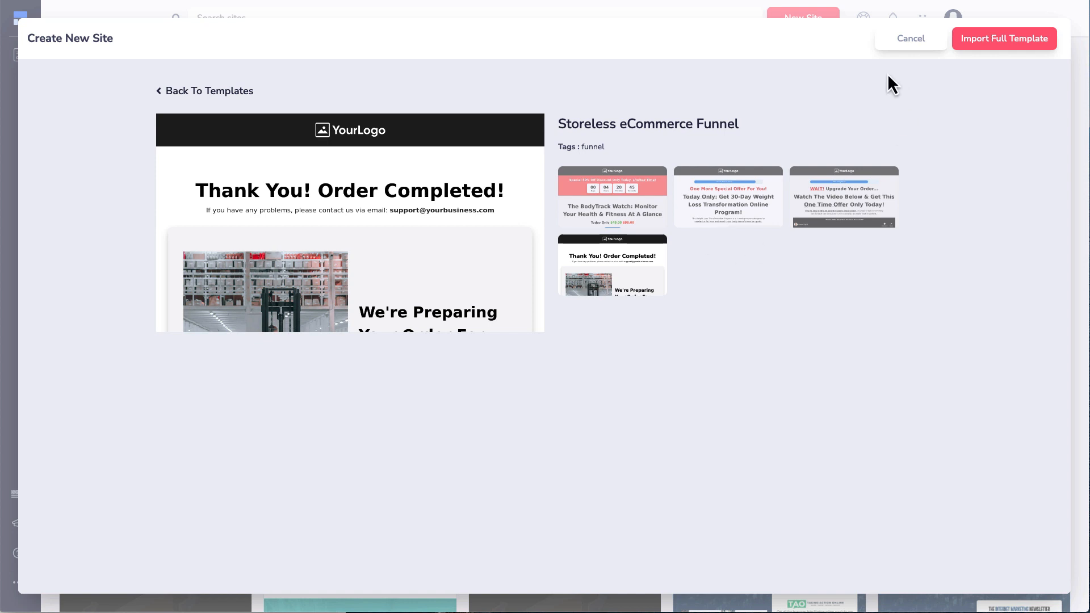
click(739, 193)
click(843, 211)
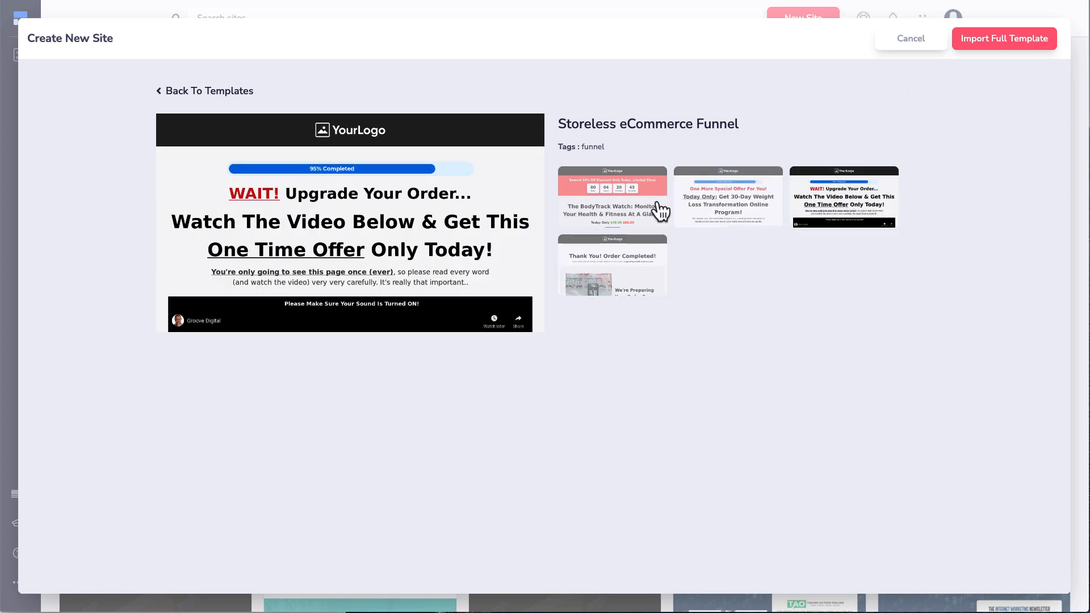
click(636, 280)
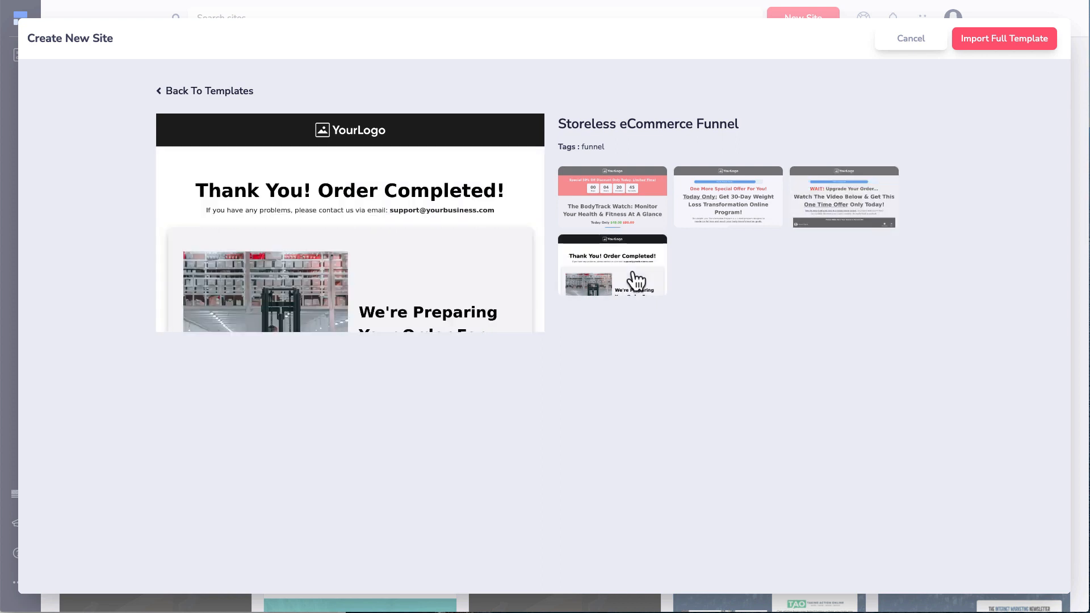
click(906, 41)
Step: Import the Freelance Copywriting Service single-page template as a new site named 'demo' and start building
click(807, 21)
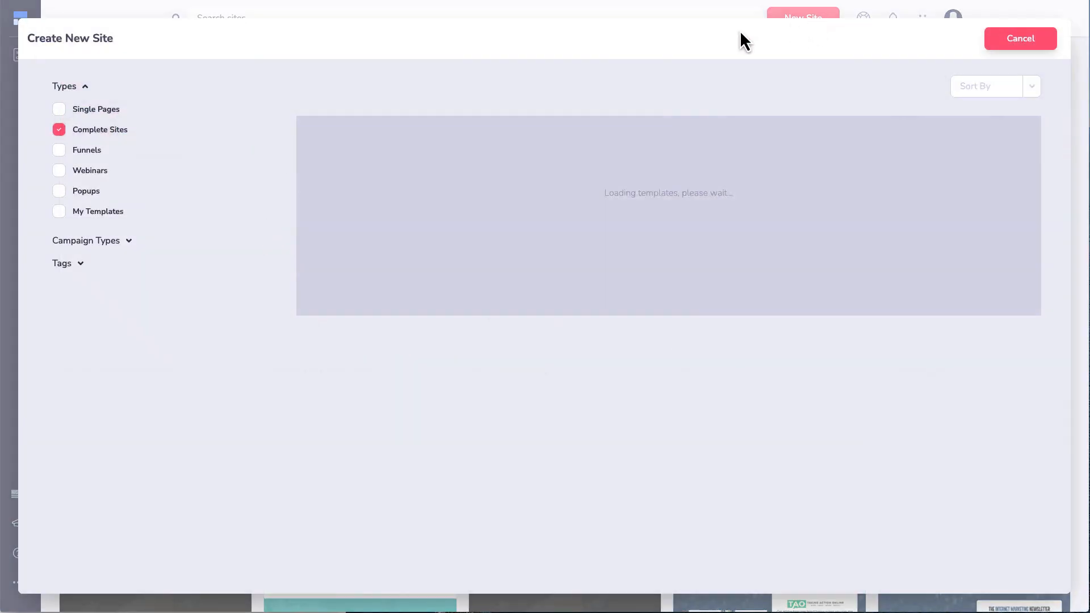
click(91, 112)
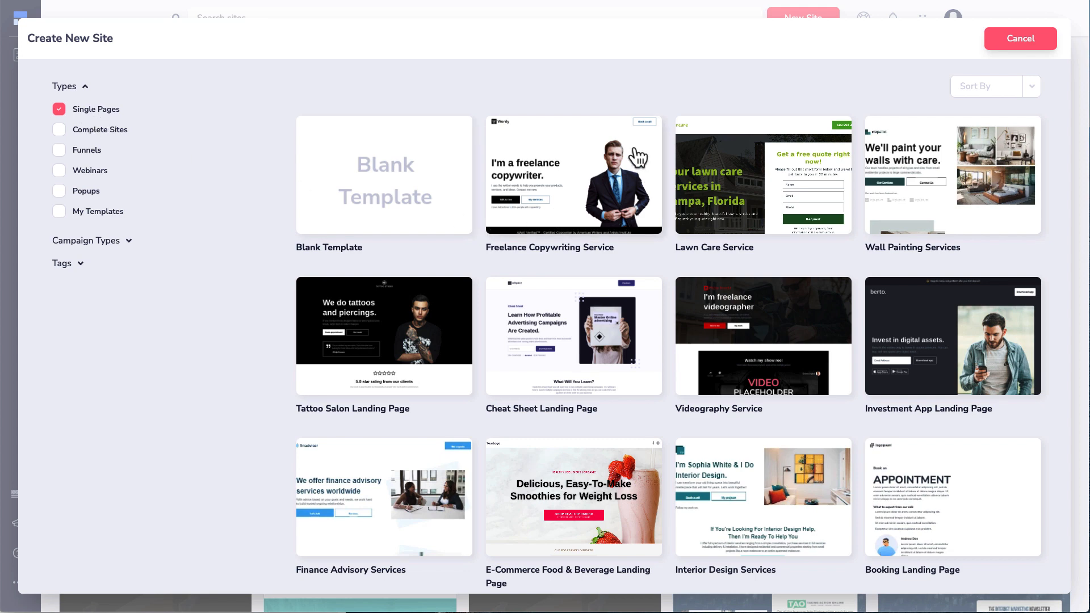
click(577, 191)
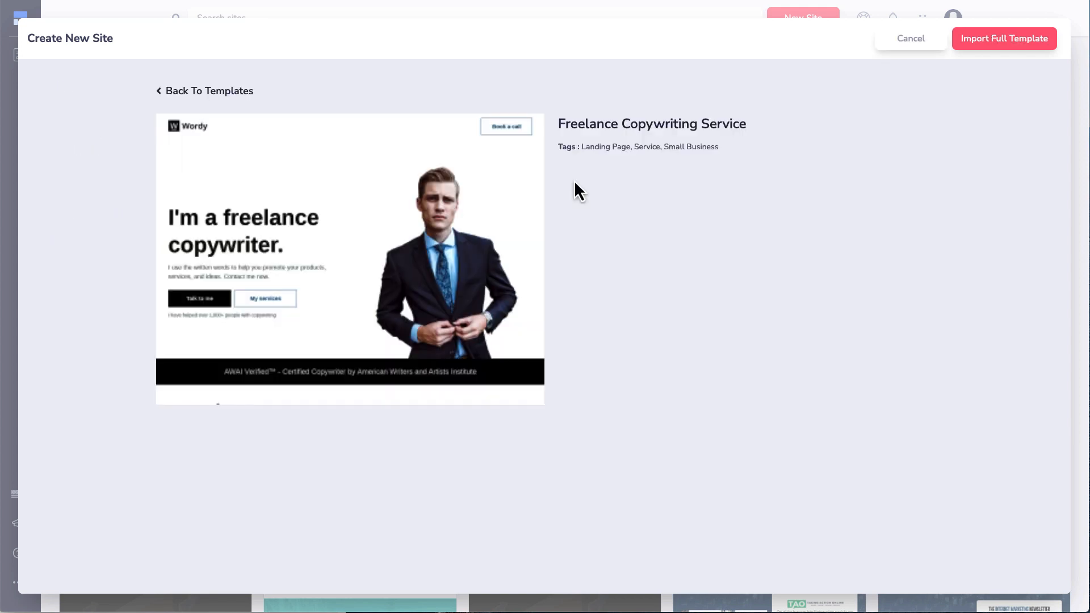
click(971, 44)
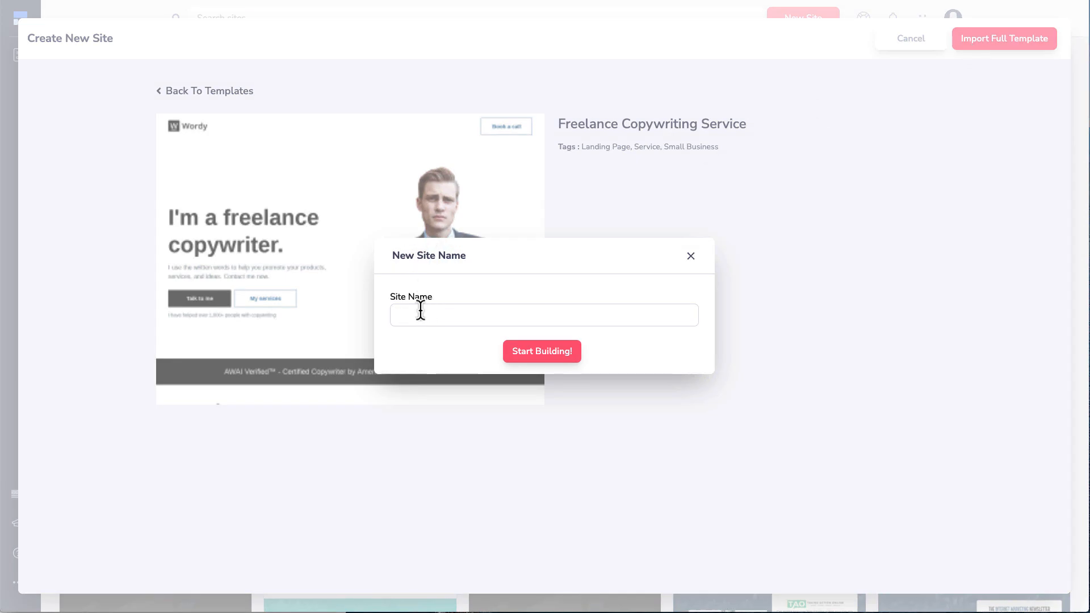
text(demo)
click(568, 355)
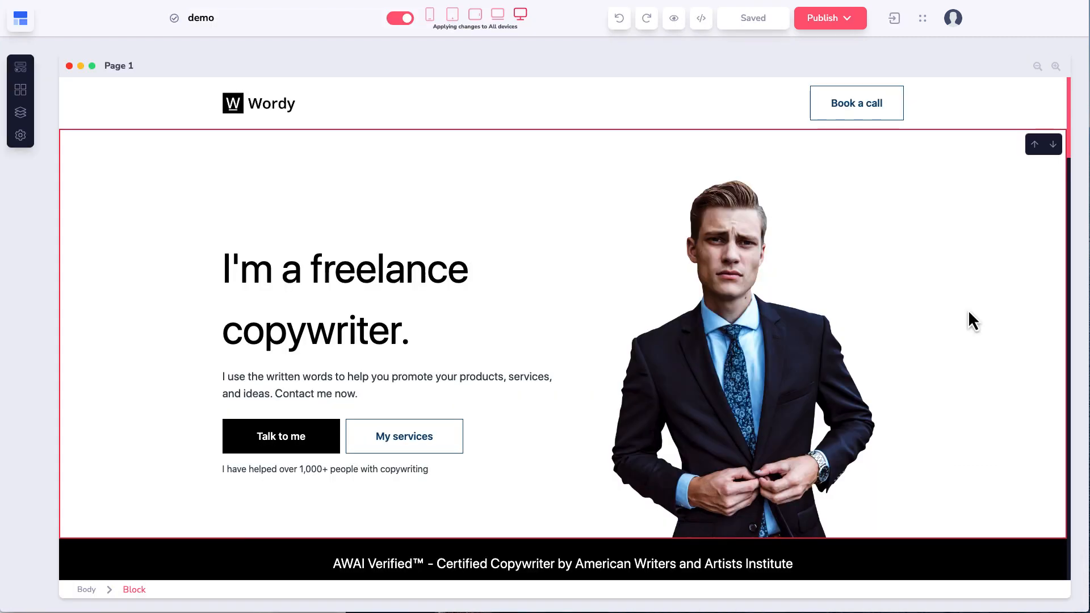
Step: Scroll over the demo page canvas, then open the Add Elements panel
scroll(431, 228, down, 6)
scroll(444, 230, down, 15)
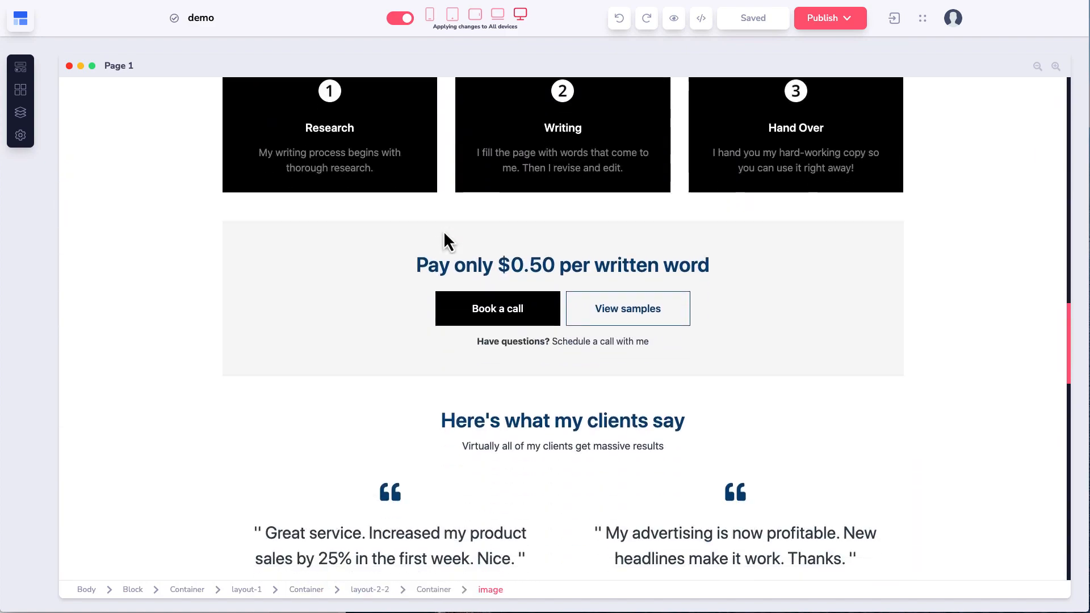
scroll(443, 233, up, 2)
scroll(443, 234, up, 20)
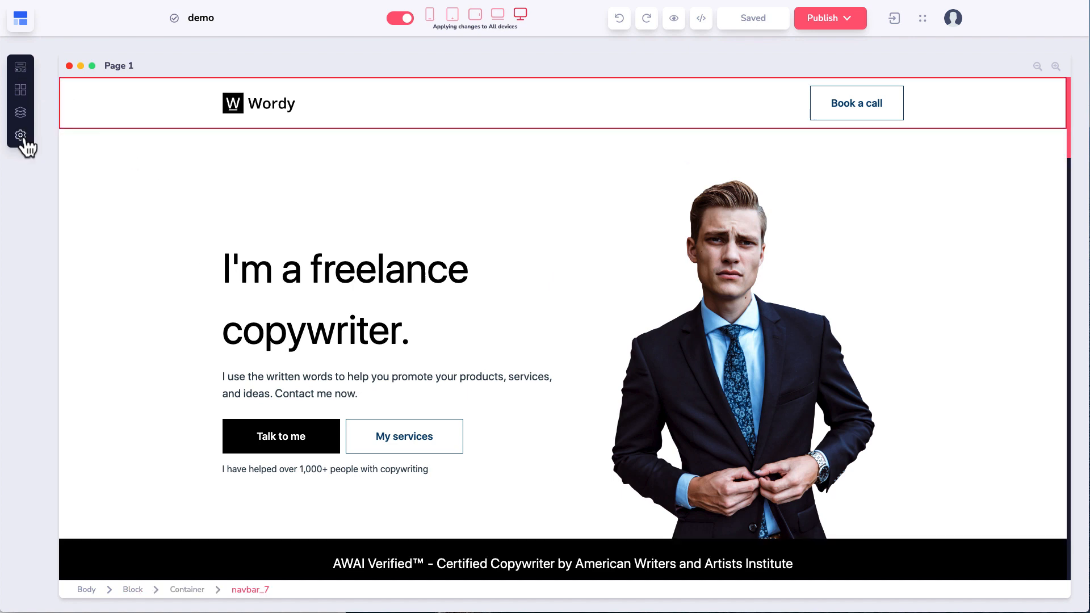
click(21, 74)
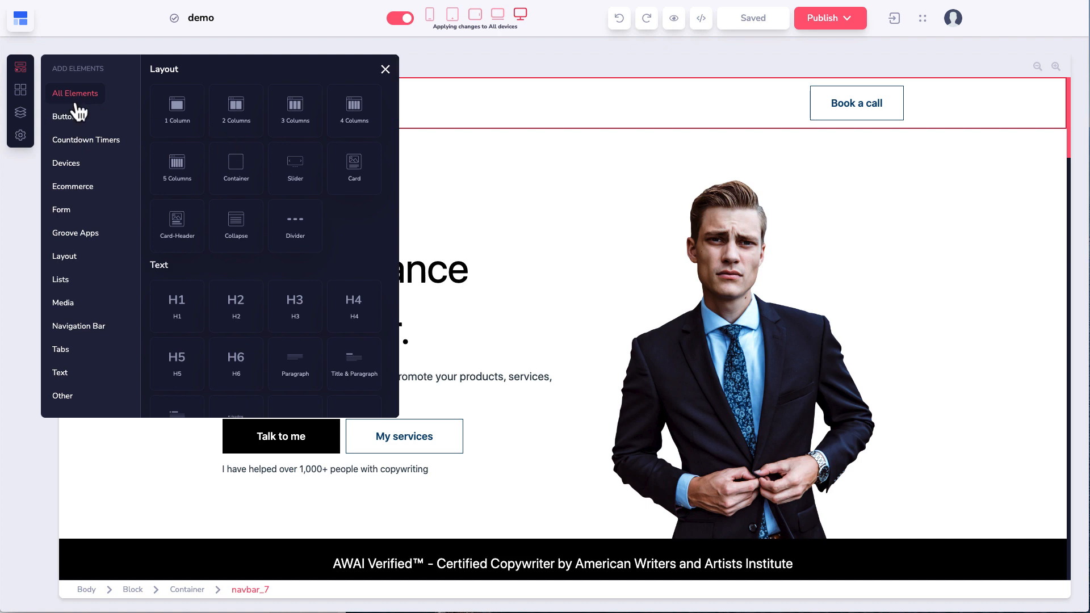
Step: Browse the Buttons and Countdown Timer element categories
scroll(301, 227, down, 10)
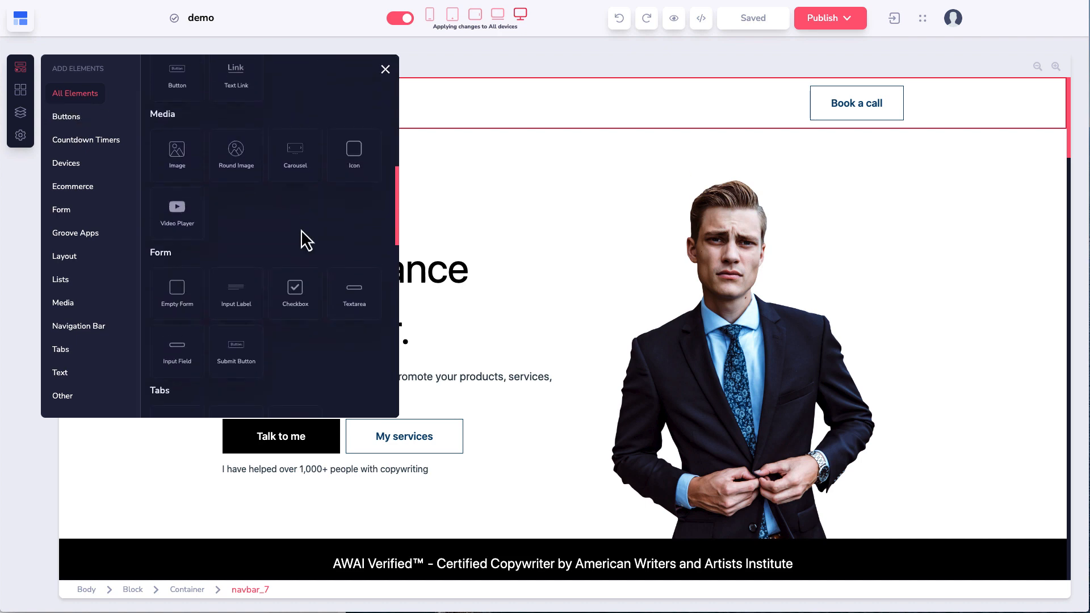
scroll(300, 233, down, 15)
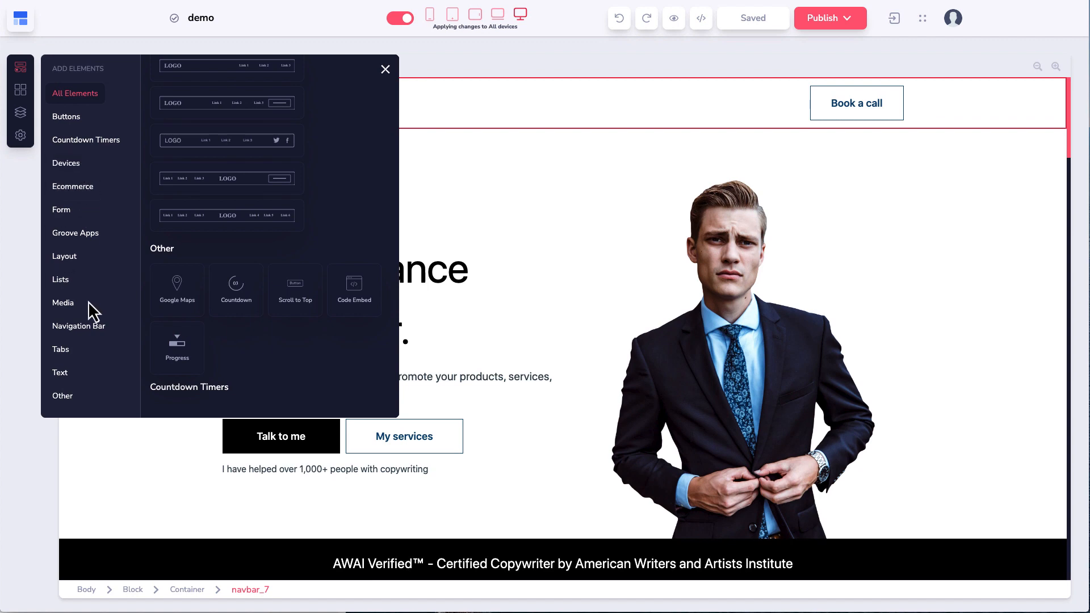
scroll(265, 264, up, 20)
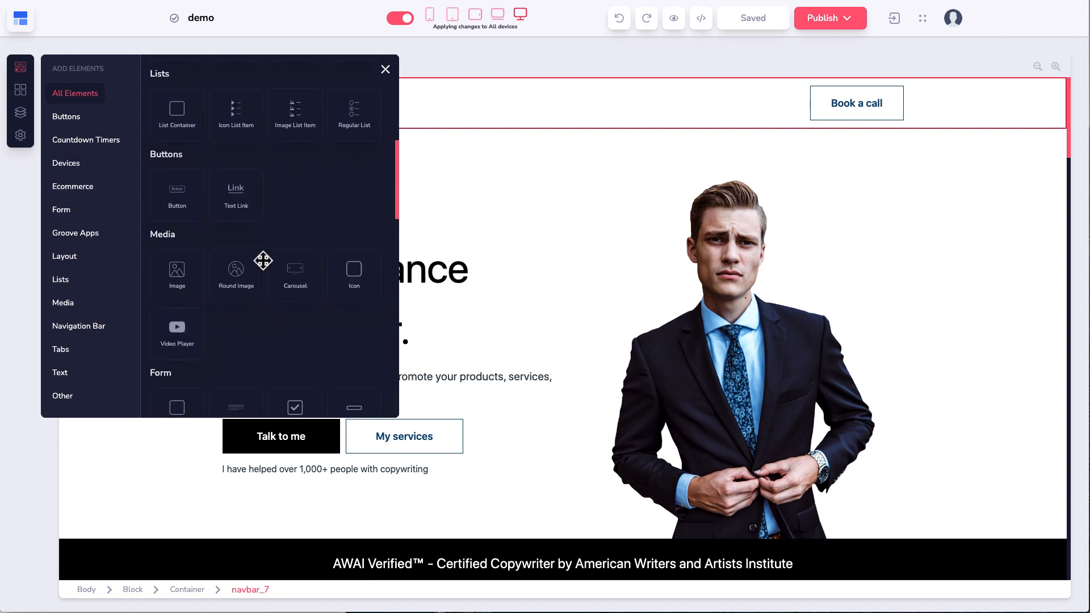
click(70, 119)
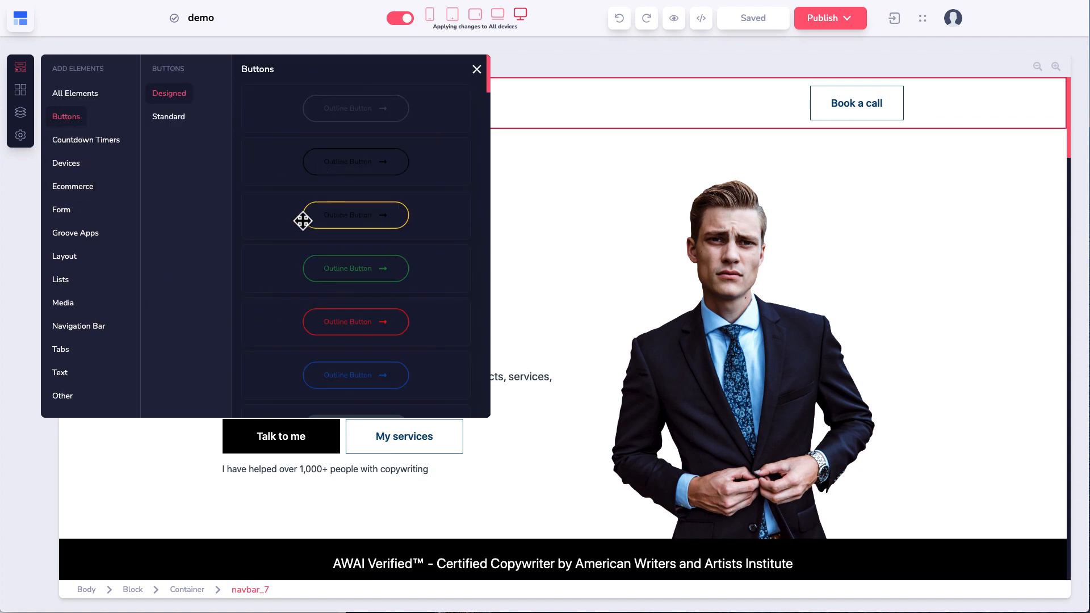
click(180, 126)
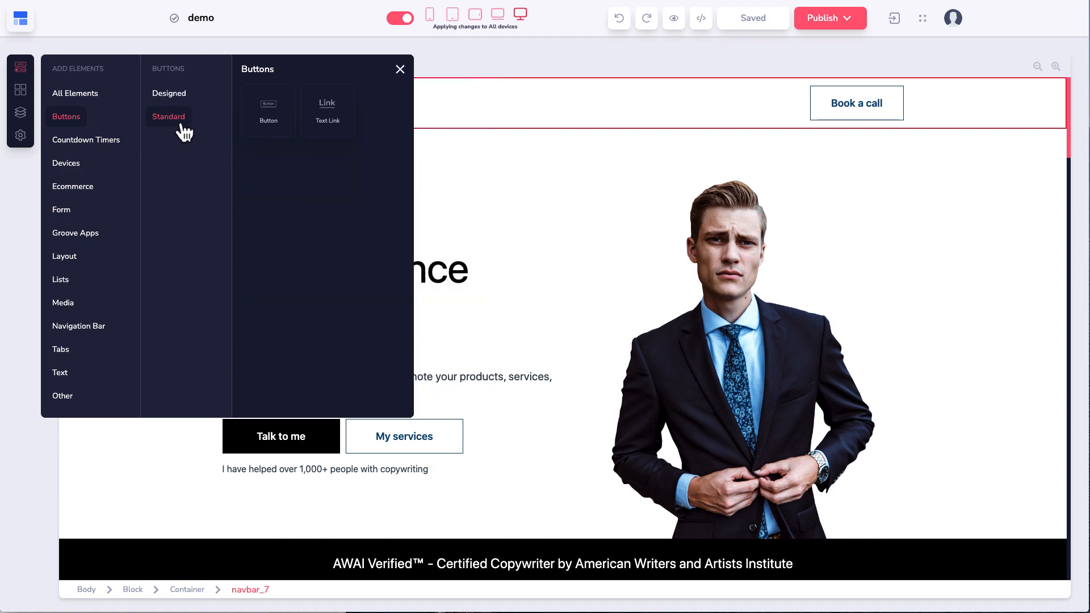
click(57, 142)
scroll(284, 204, down, 5)
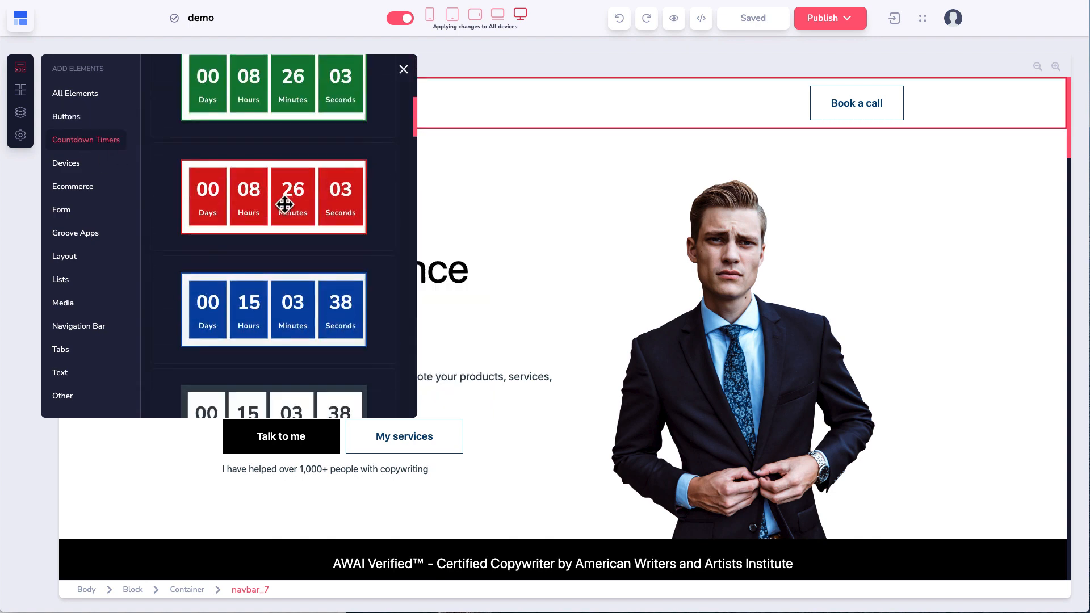
scroll(284, 205, up, 2)
scroll(285, 205, down, 10)
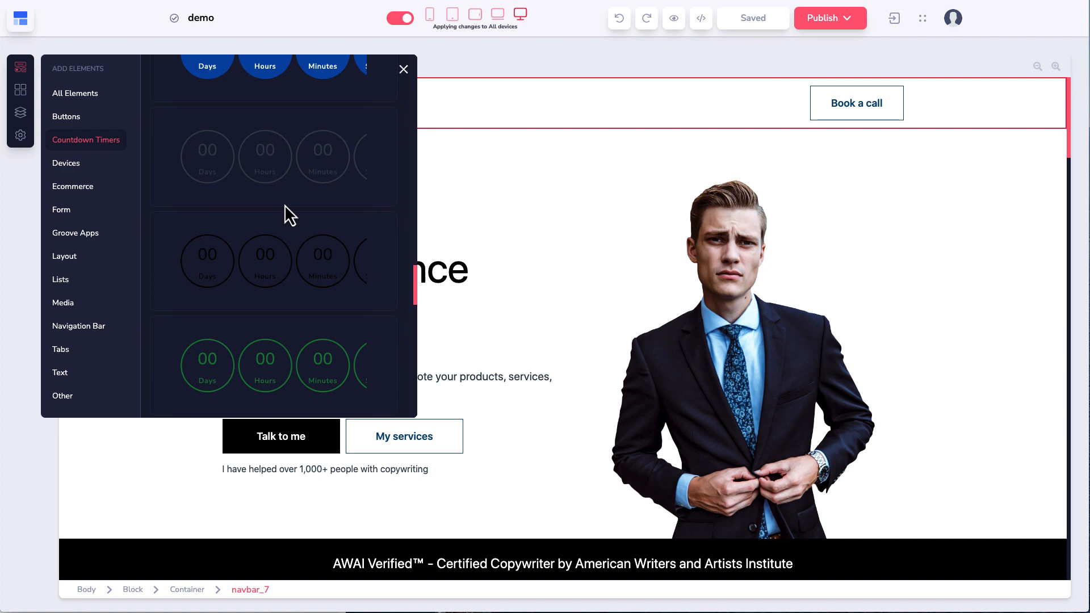
scroll(285, 205, up, 8)
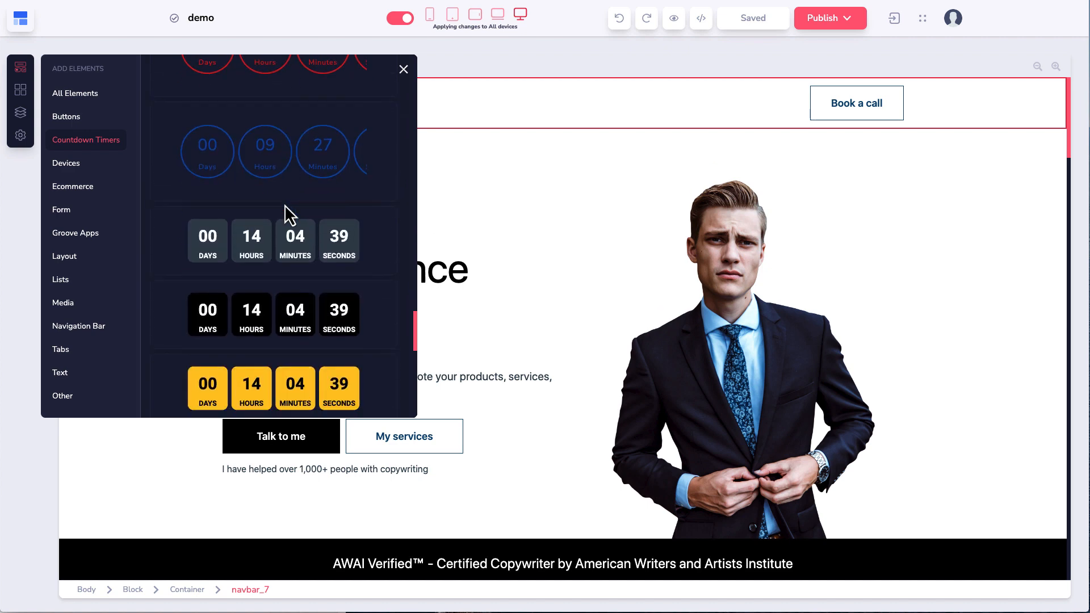
Step: Look through the Device, Ecommerce, Forms, Groove Apps, Layout, Lists, Media, Navbar, Tabs, Text and Other categories
click(73, 164)
click(77, 190)
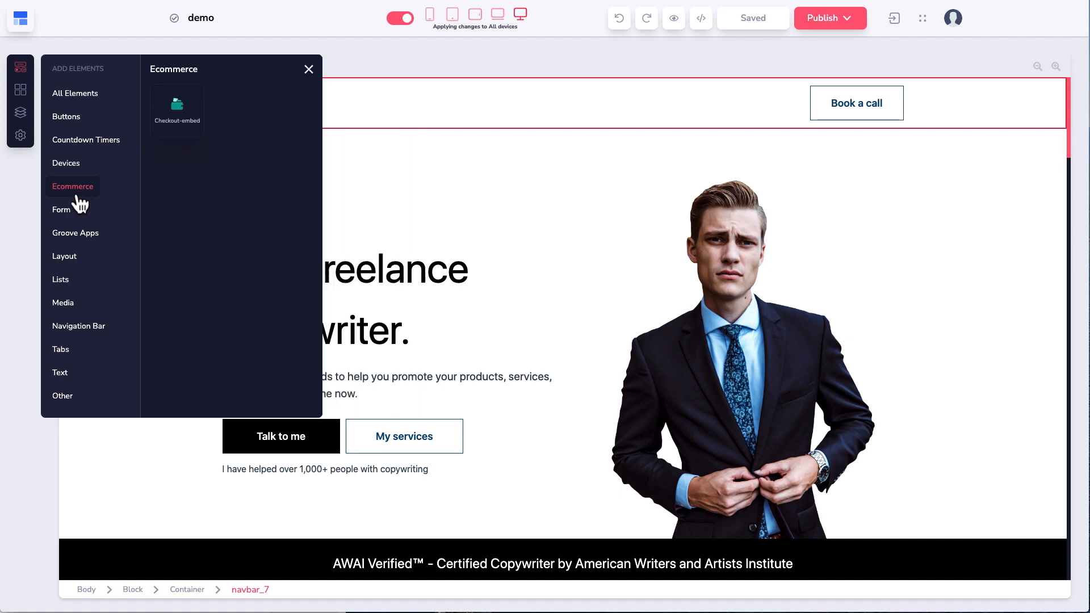
click(66, 211)
click(80, 234)
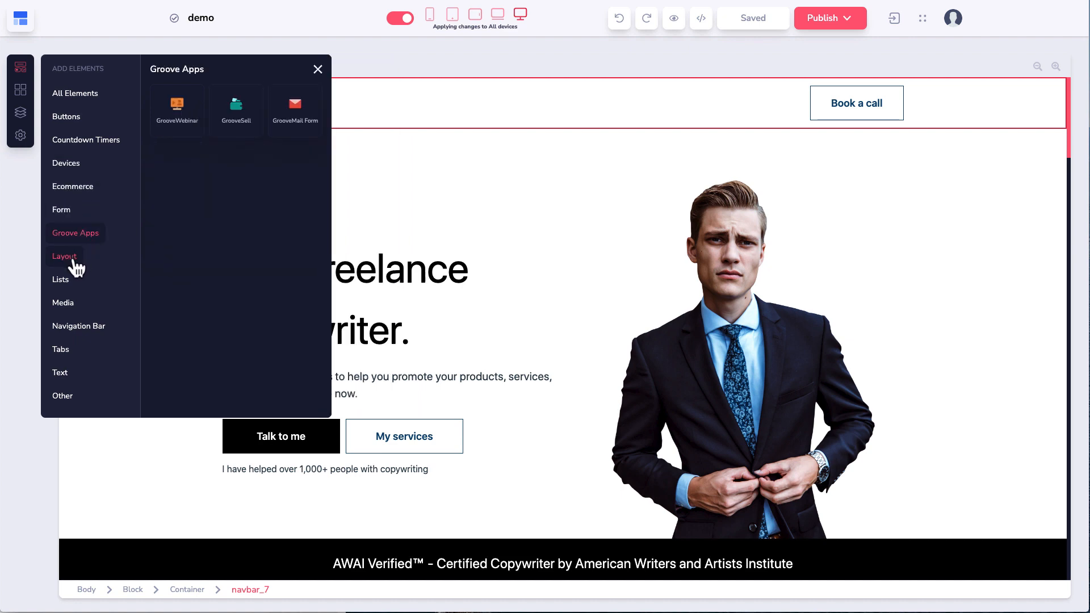
click(71, 258)
click(66, 281)
click(71, 305)
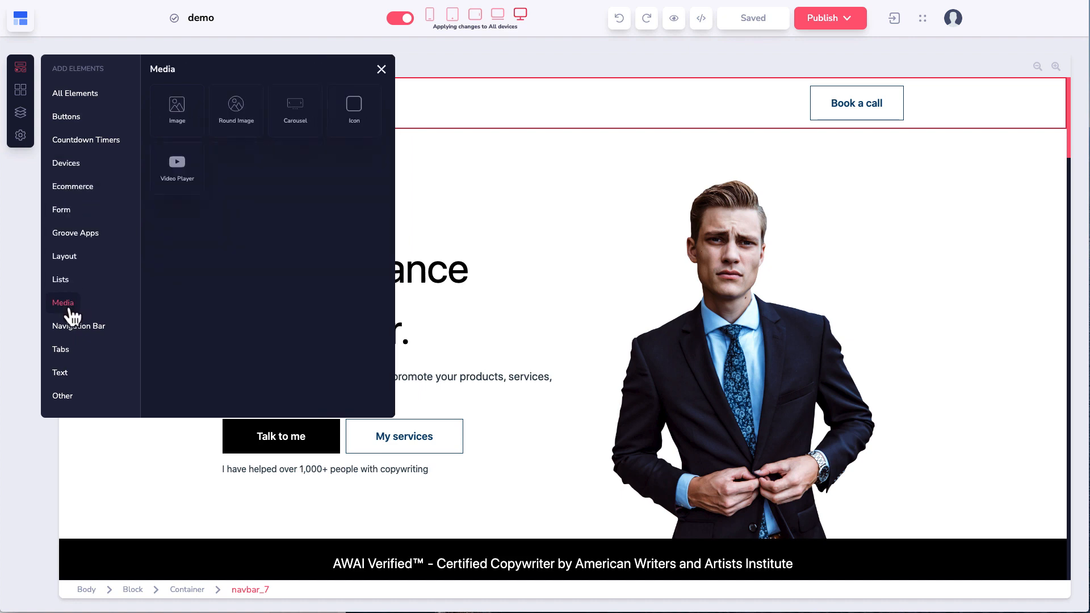
click(81, 329)
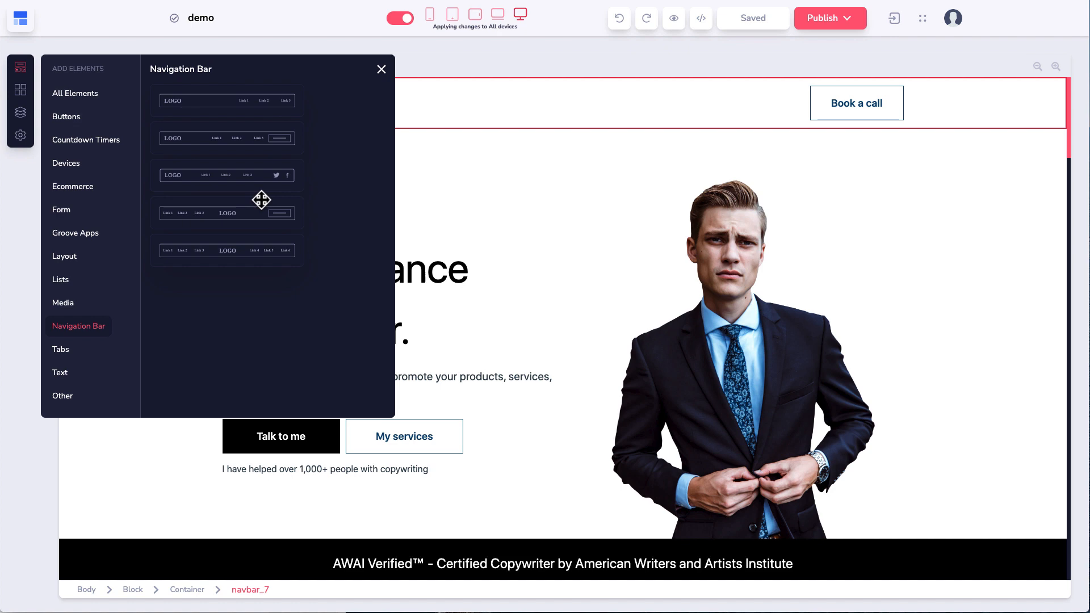
click(61, 349)
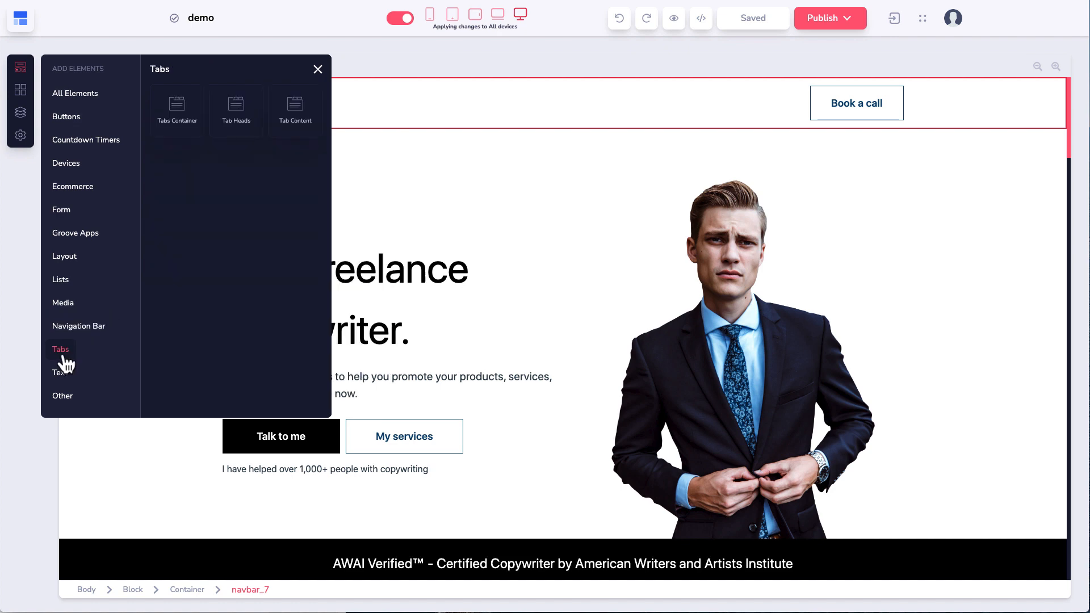
click(62, 373)
click(65, 396)
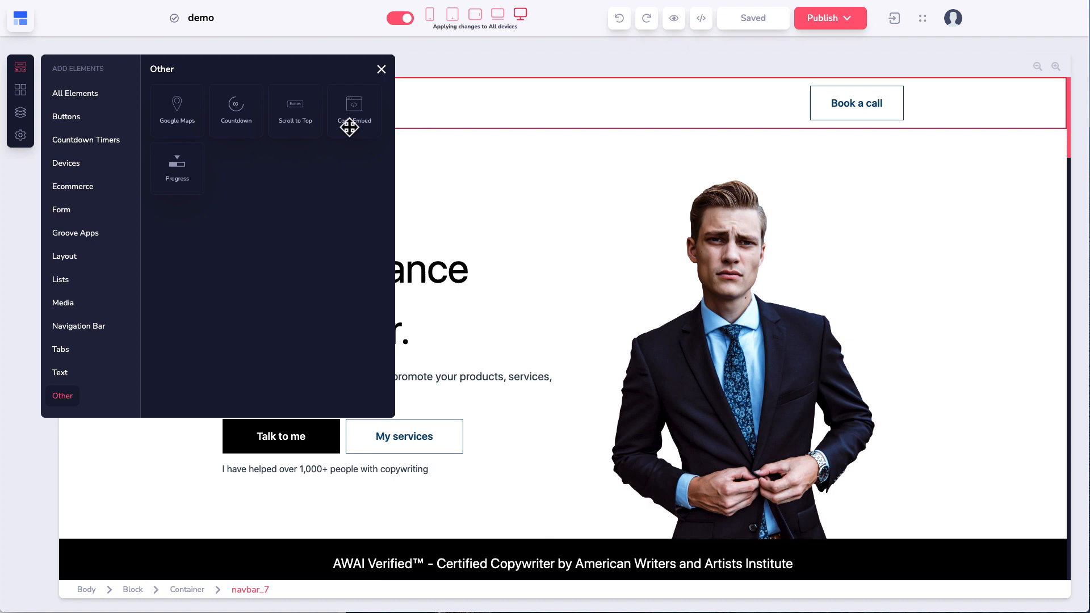
Step: Return to All Elements and drag a 1 Column container into the navbar beside Book a call
click(75, 93)
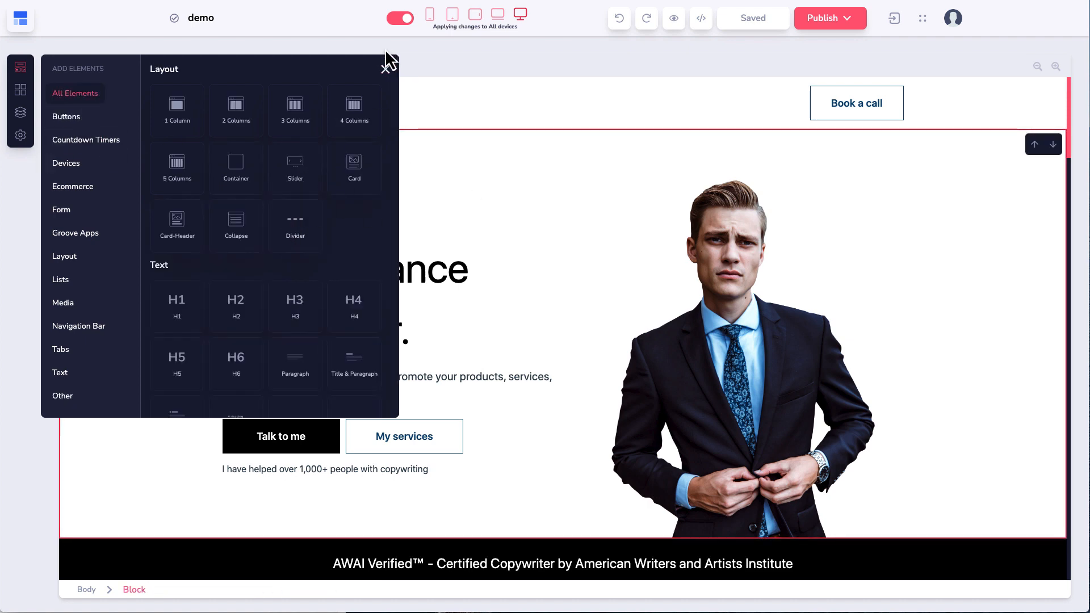
click(515, 272)
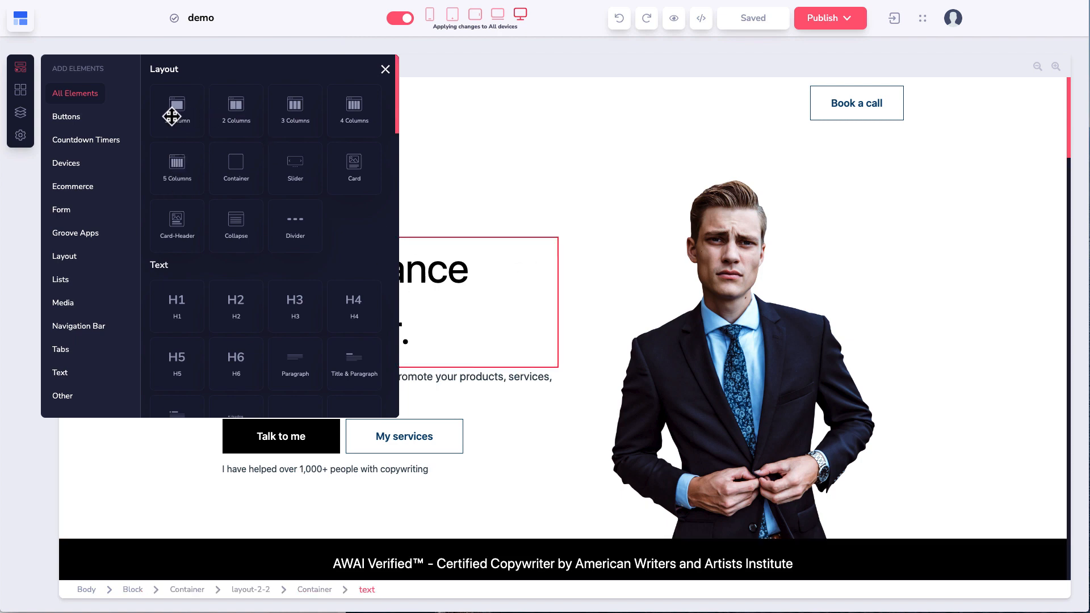
drag(172, 117, 349, 114)
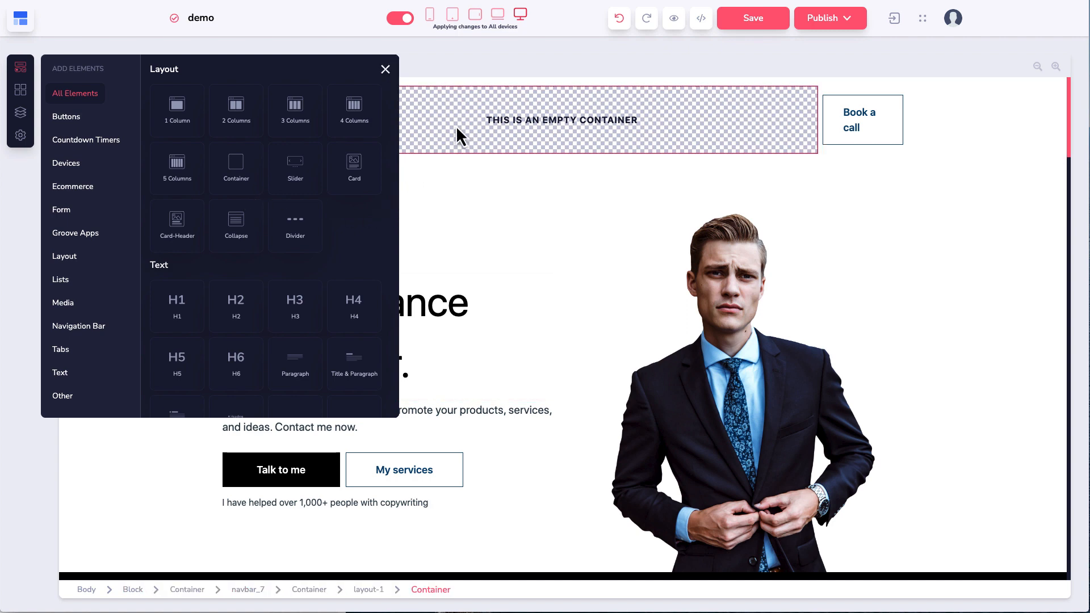
click(435, 133)
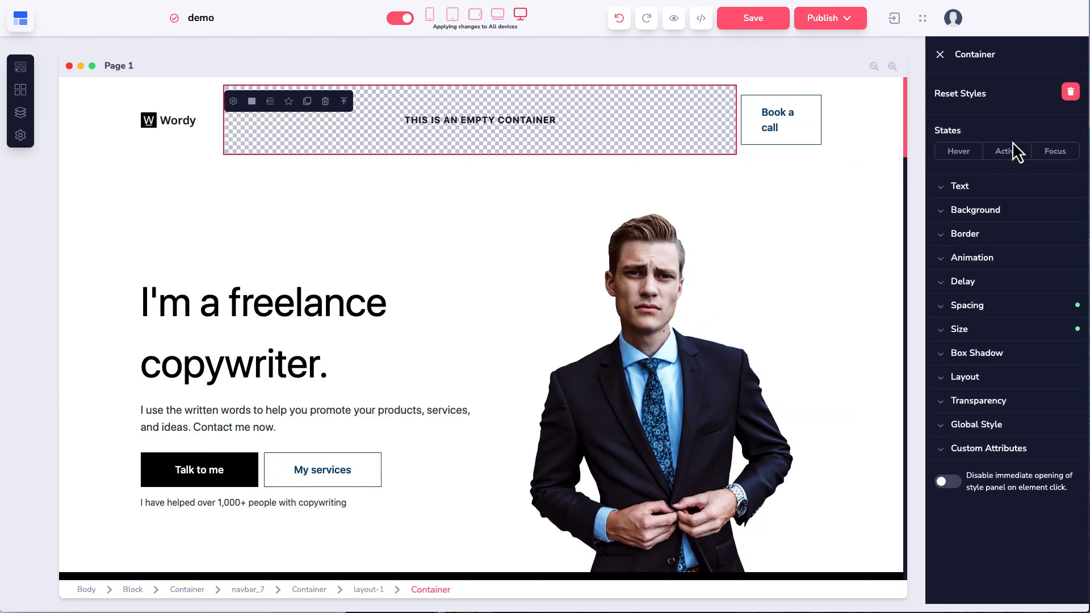
click(234, 102)
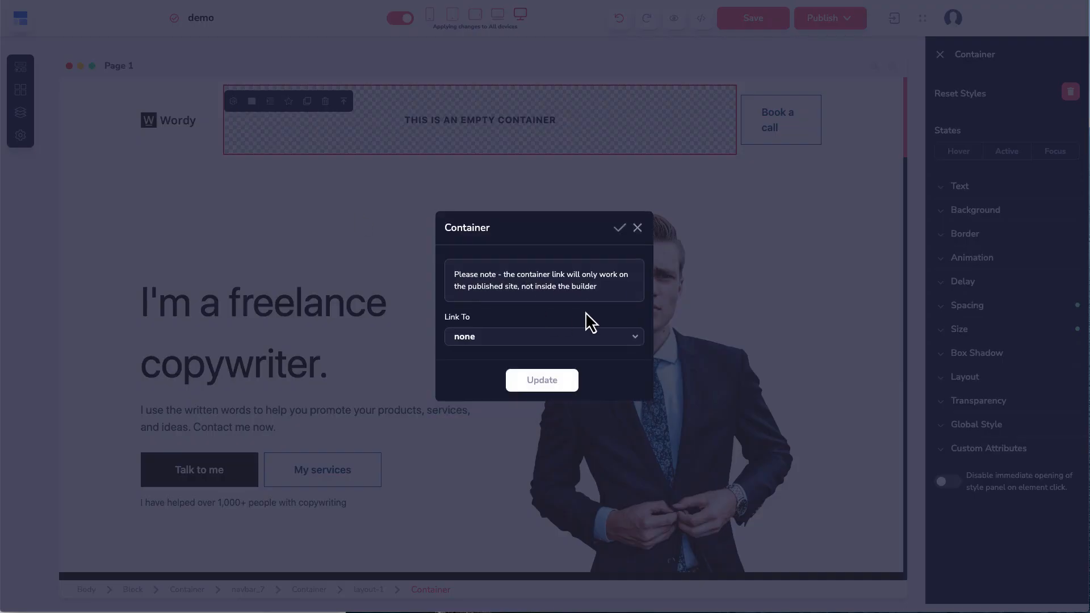
click(638, 228)
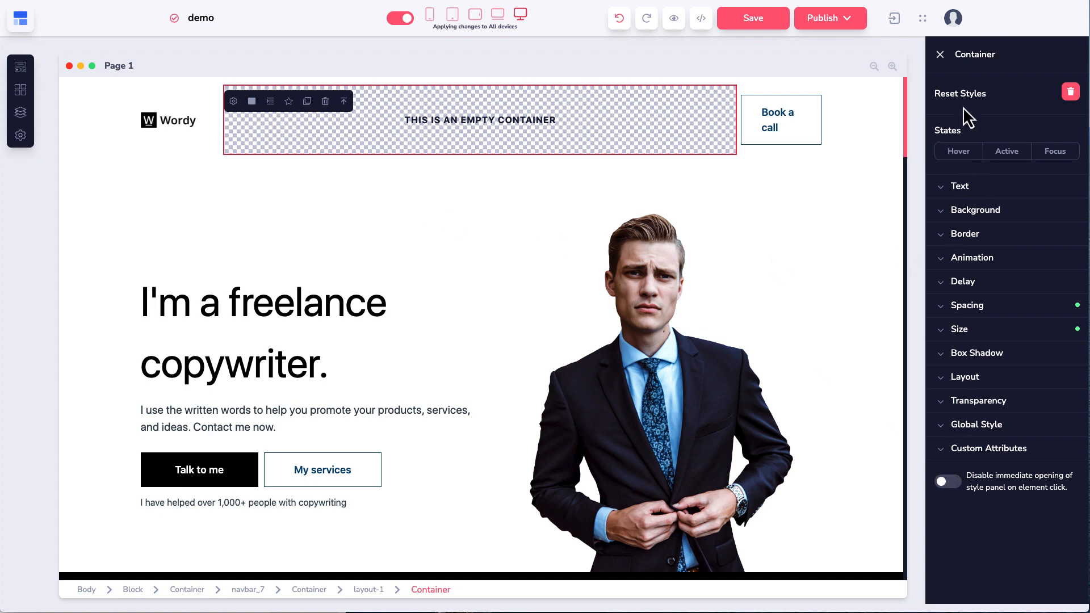
click(944, 189)
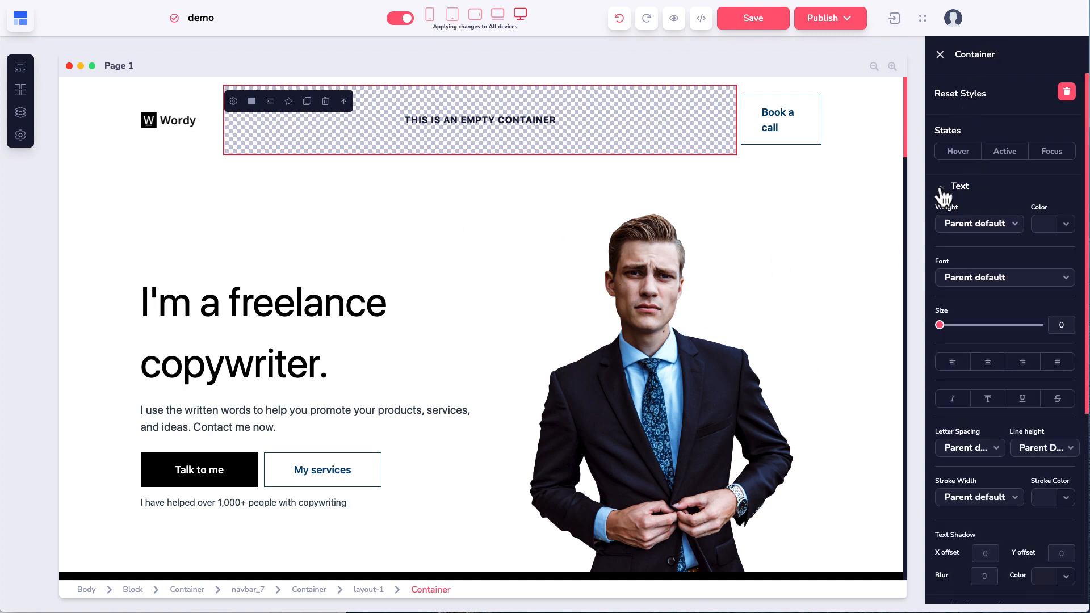
click(943, 189)
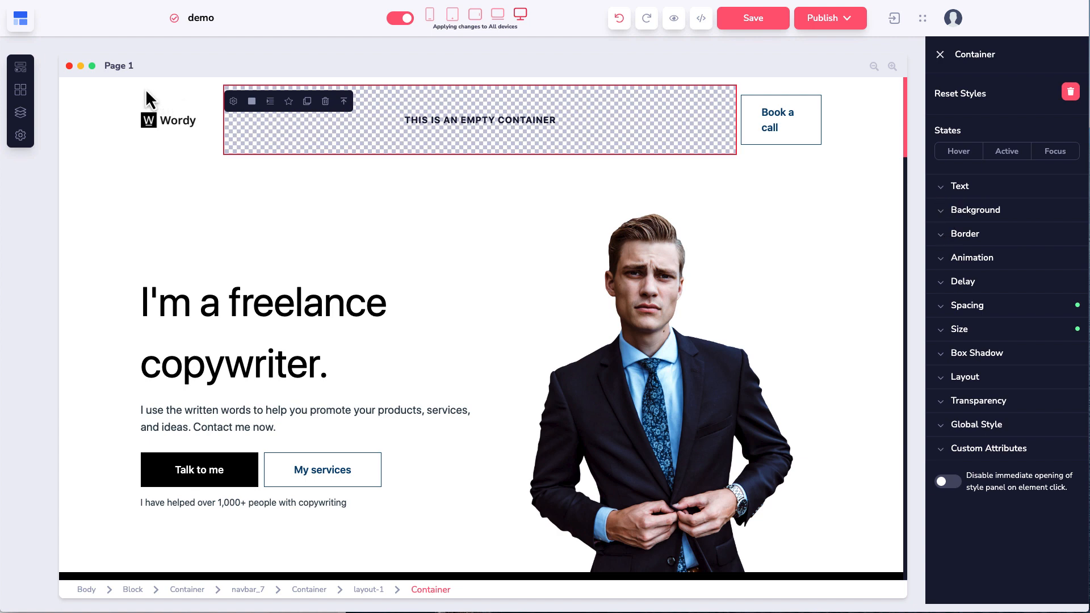
click(22, 72)
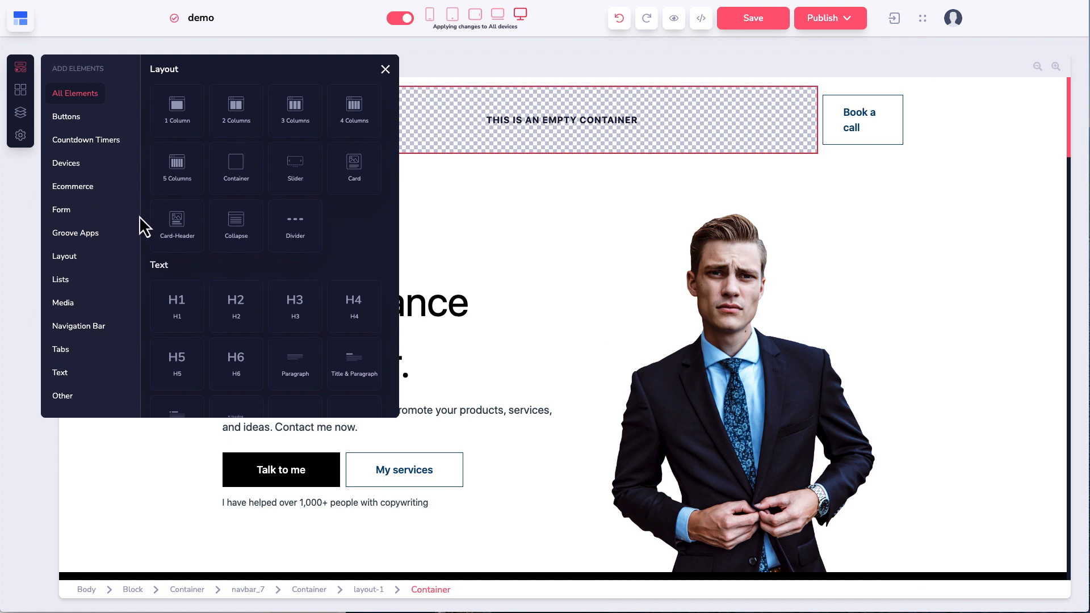
Step: Drag an H1 heading from the Text elements into the empty navbar container and close the panel
scroll(240, 202, down, 1)
scroll(241, 195, down, 3)
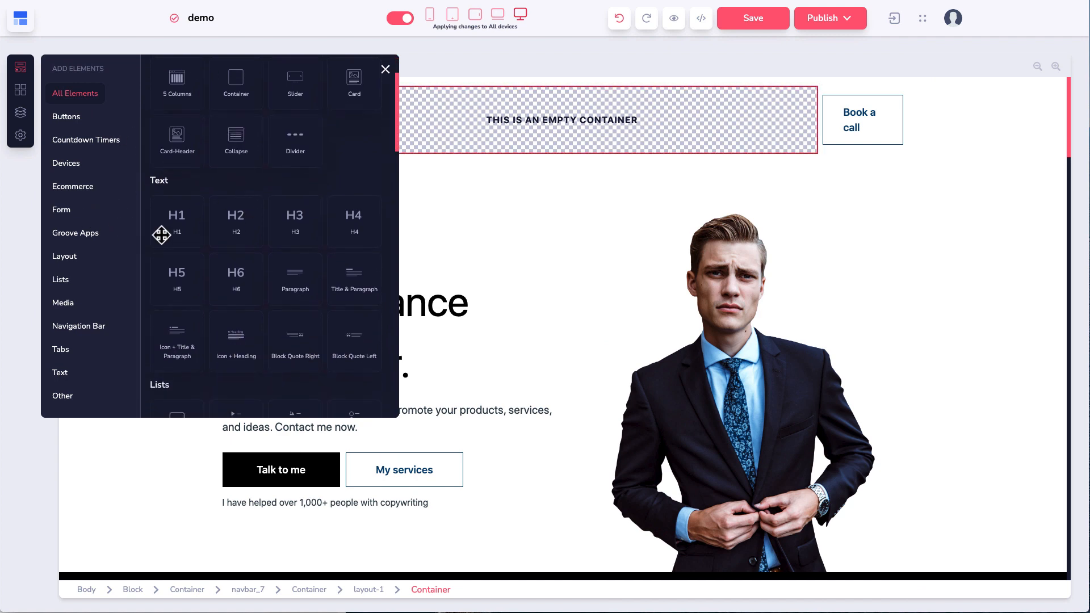
scroll(181, 202, down, 2)
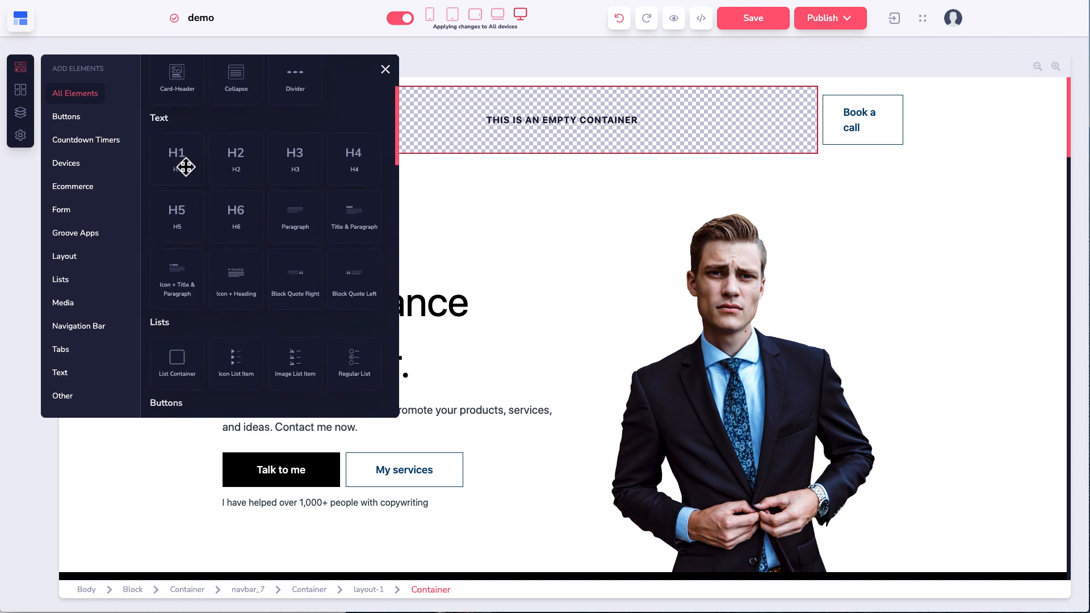
click(73, 374)
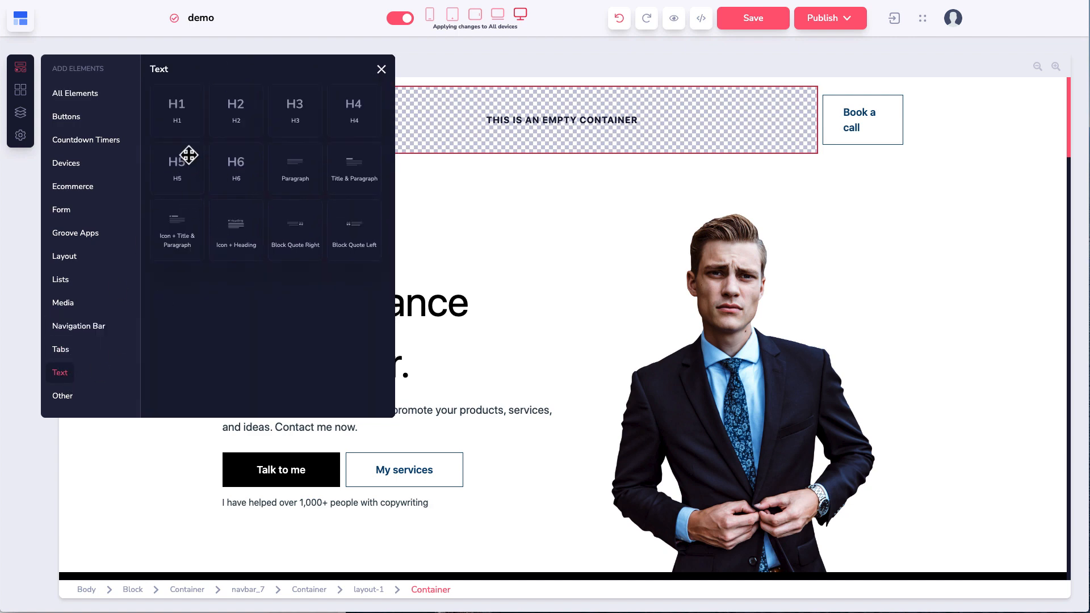
drag(173, 118, 371, 122)
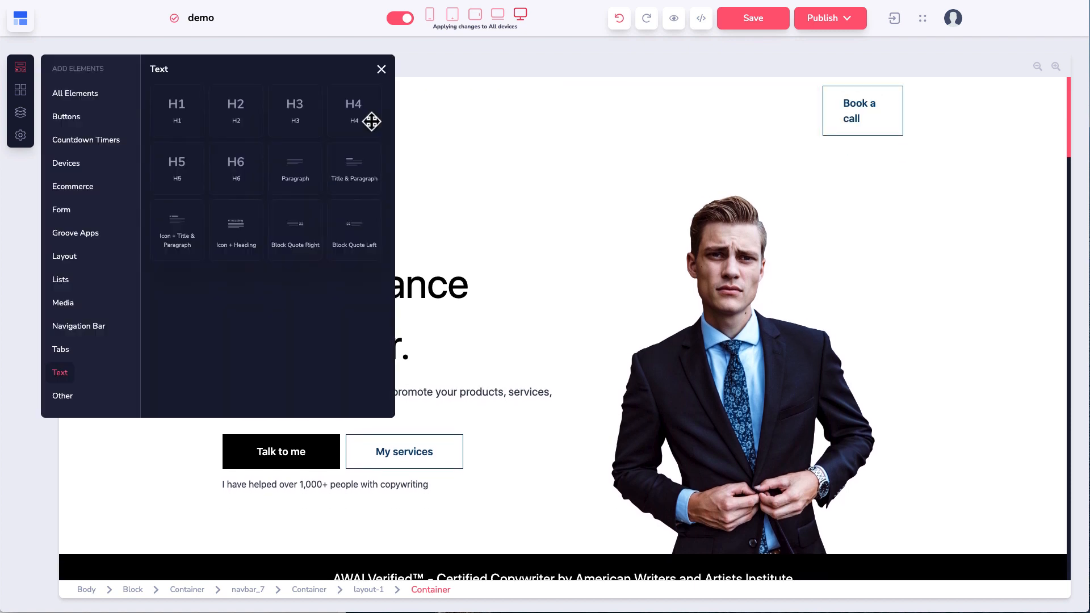
click(382, 70)
click(358, 104)
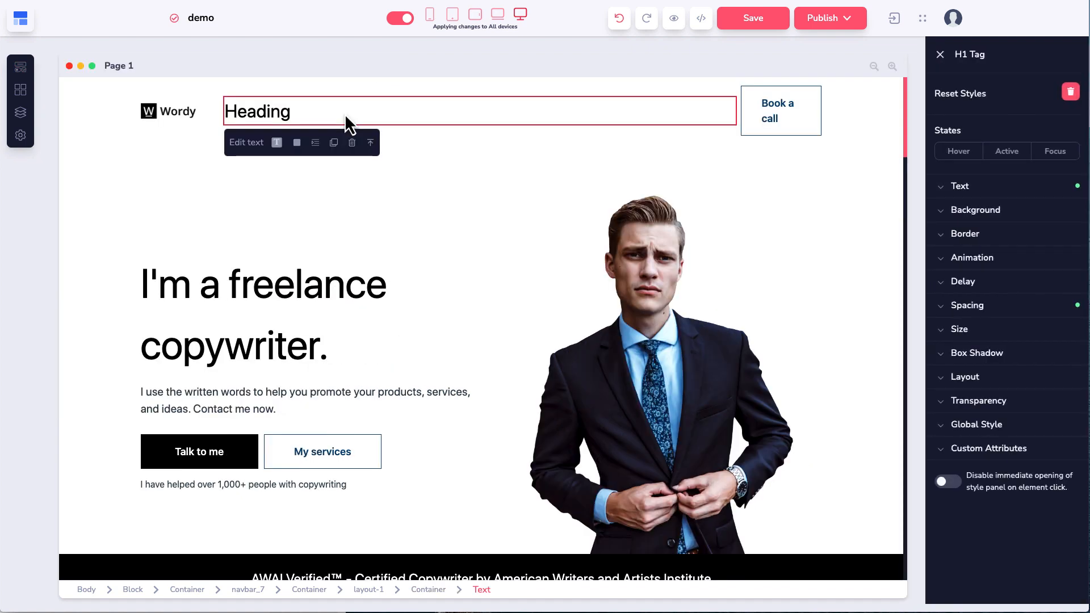
Step: Enlarge the navbar heading's text size and colour it dark red
click(945, 189)
drag(940, 326, 1019, 337)
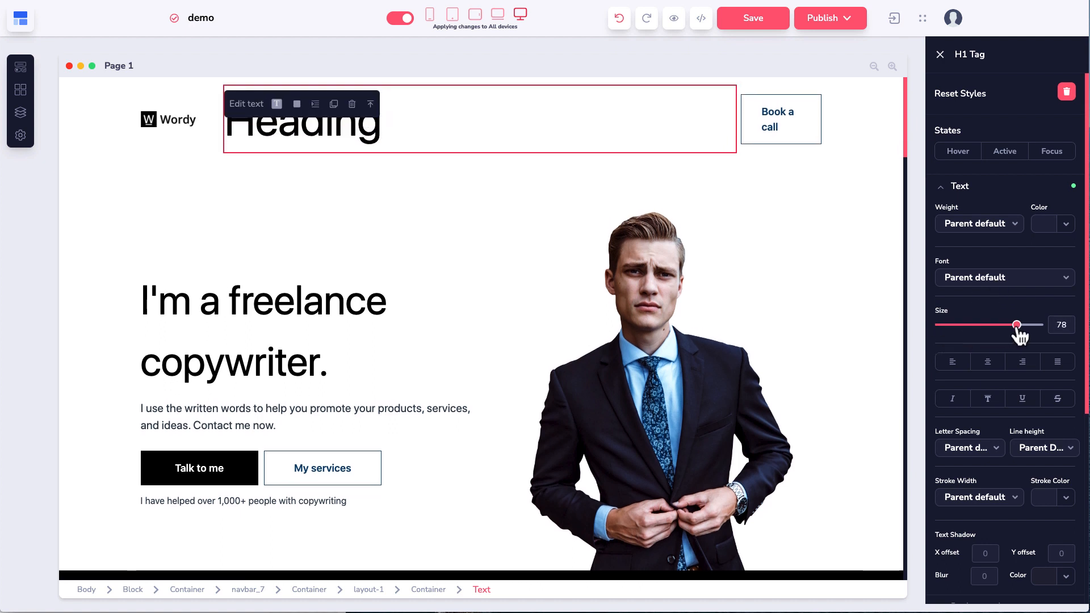
click(1066, 224)
mouse_move(1011, 280)
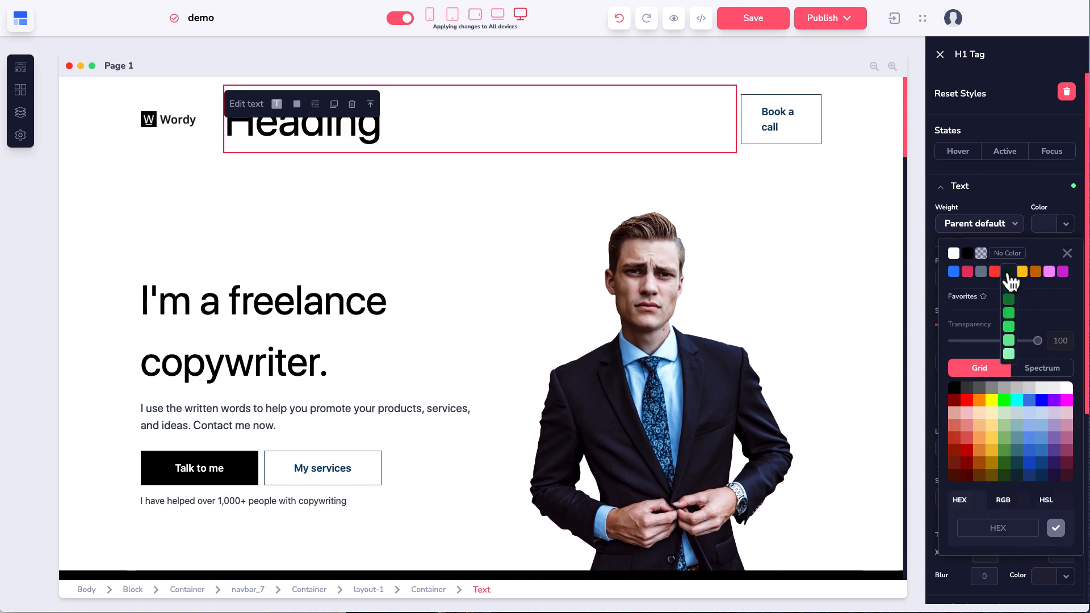
click(995, 299)
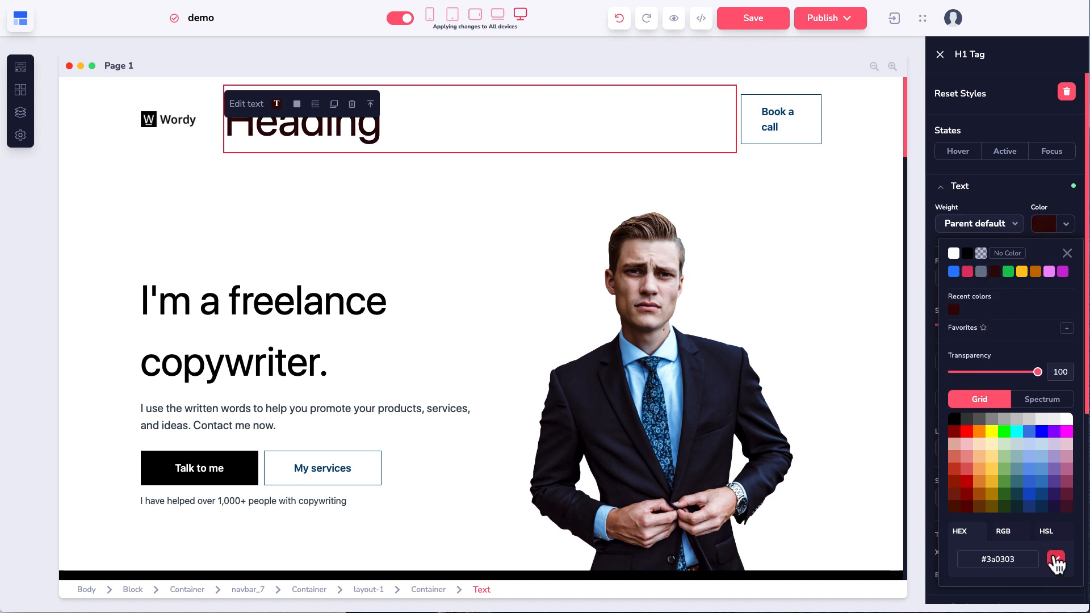
double_click(297, 128)
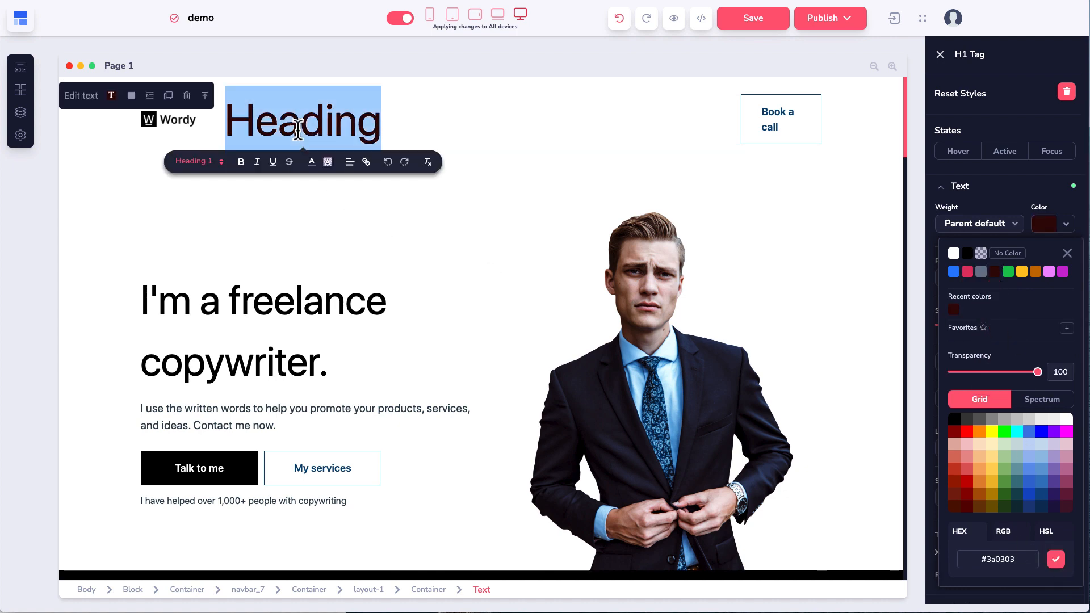
click(1056, 560)
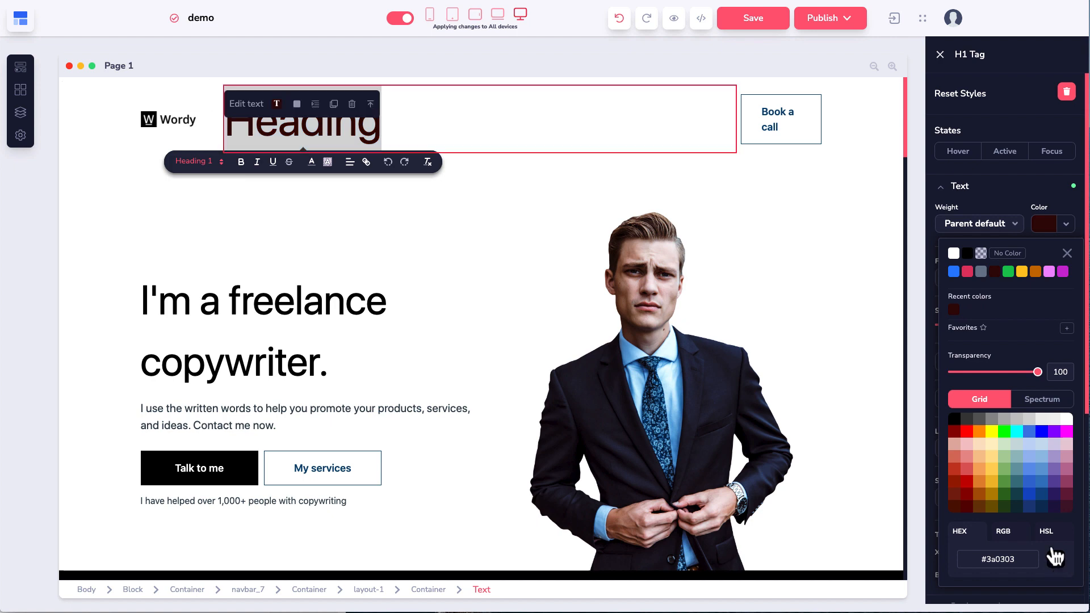
Step: Reselect the heading and change its text colour to bright red #dc1818
click(498, 229)
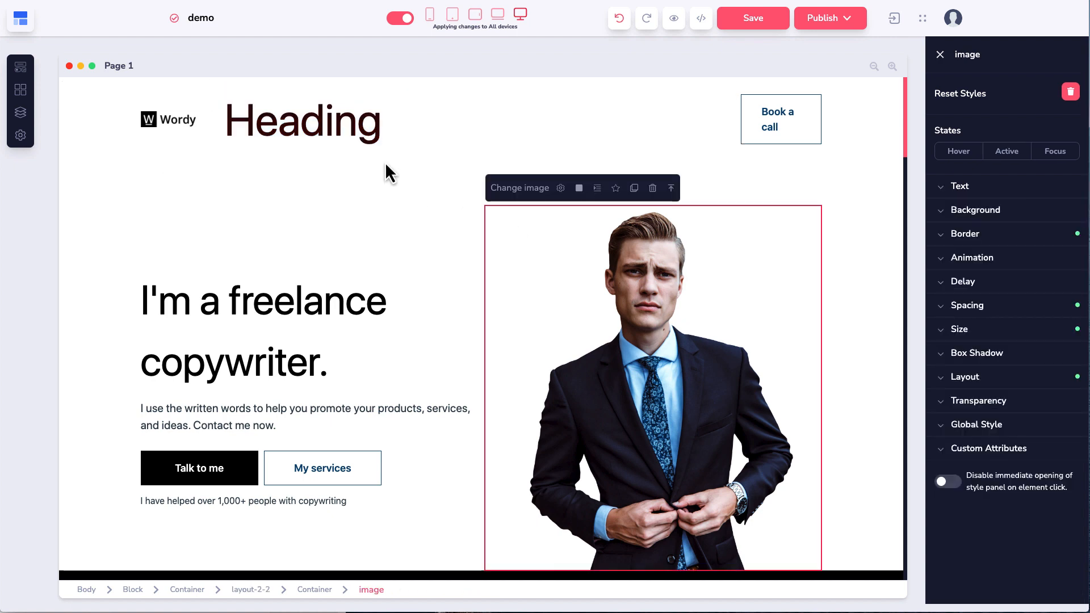
click(351, 126)
double_click(351, 126)
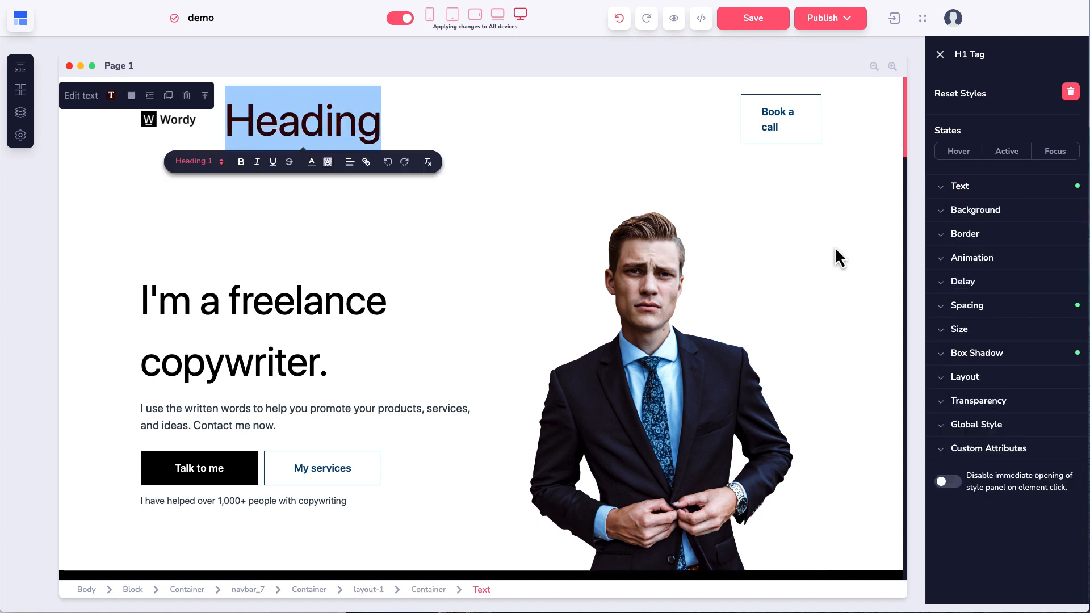
click(975, 191)
click(1067, 225)
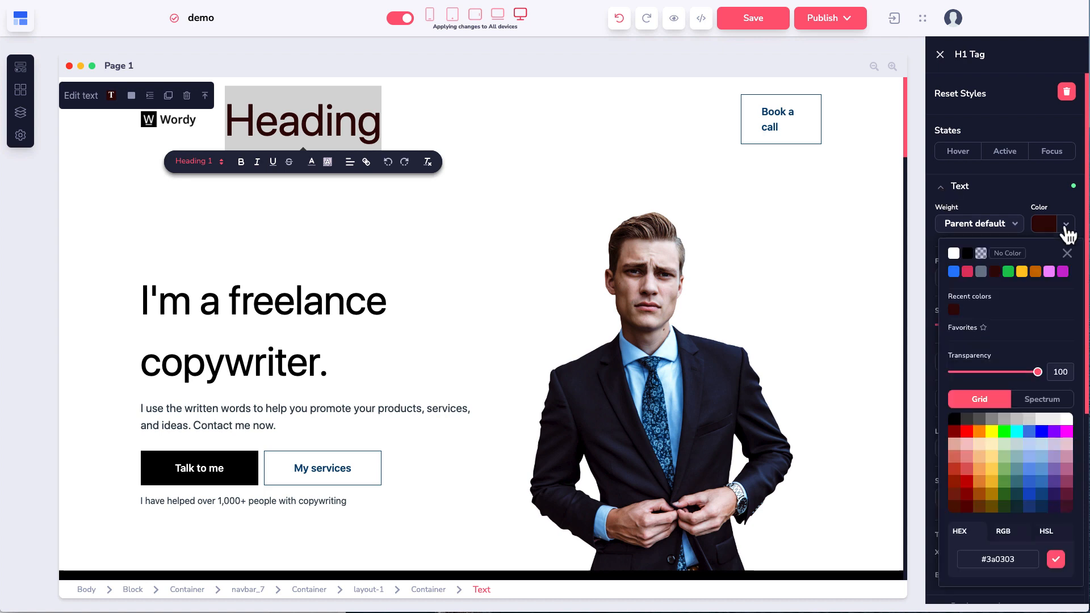
mouse_move(1008, 278)
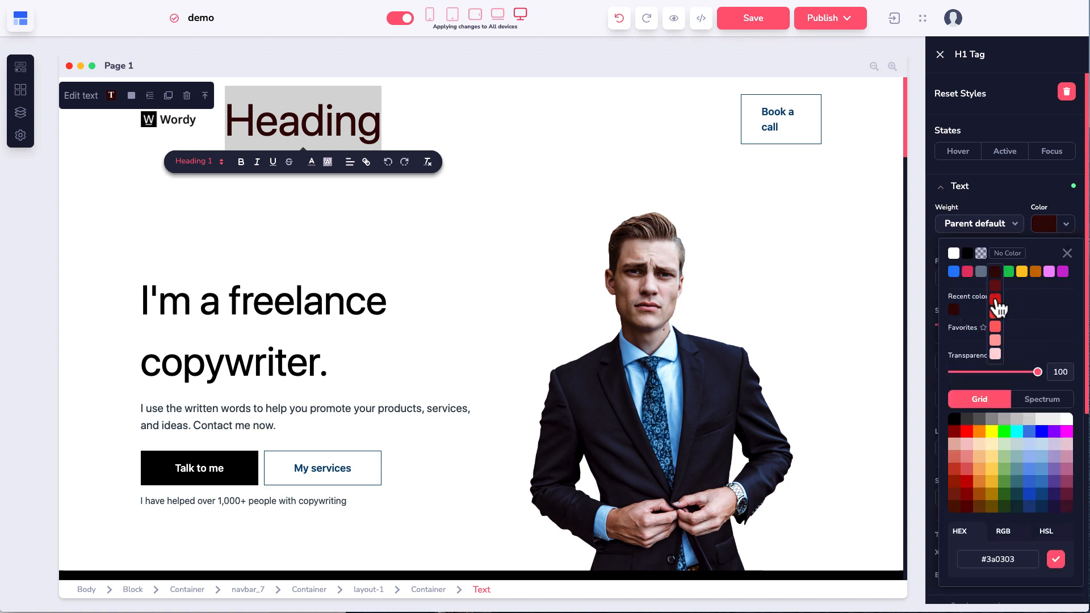
click(996, 299)
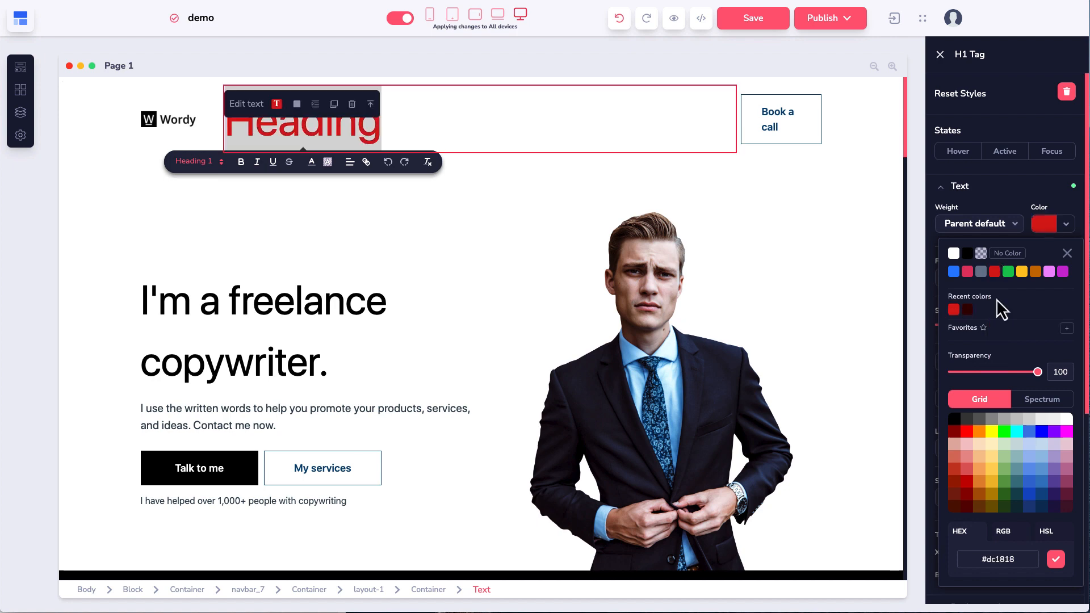
click(451, 228)
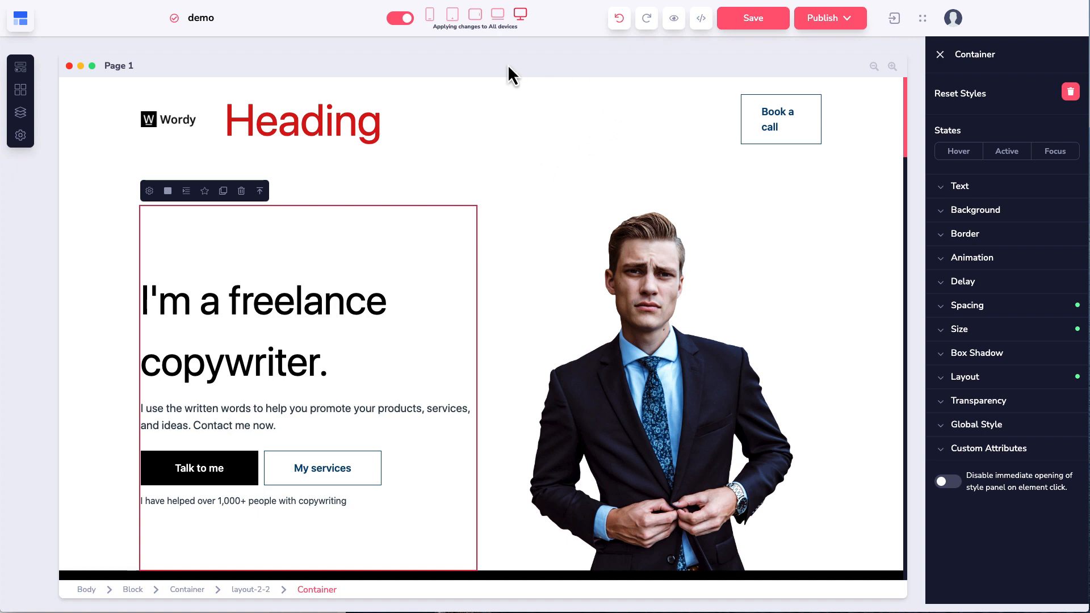
Step: Save and exit the demo page, then open the Thirty Bonus site in the editor
click(896, 21)
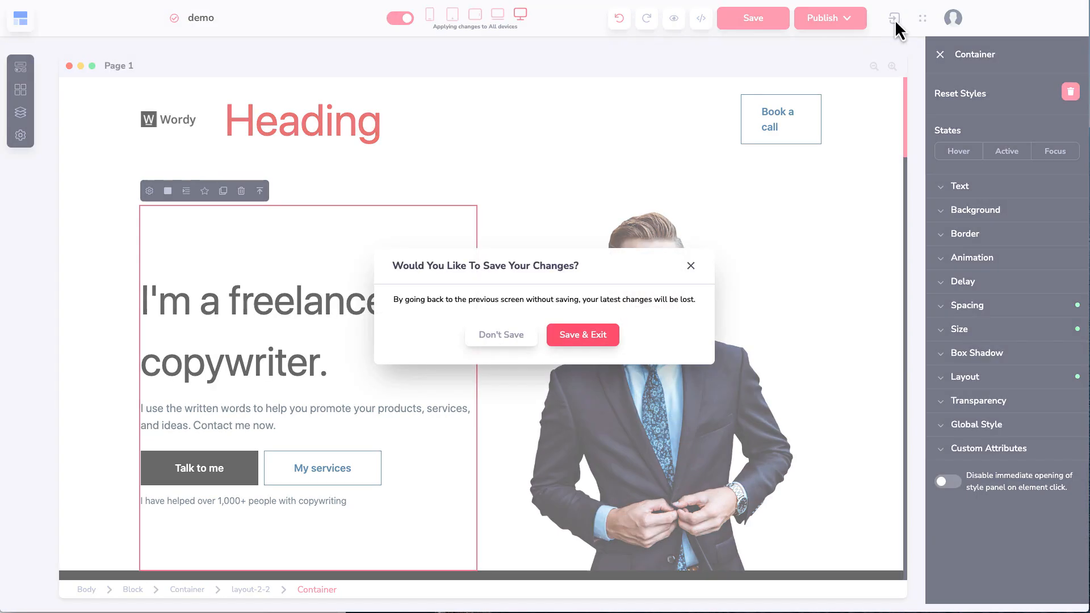
click(566, 337)
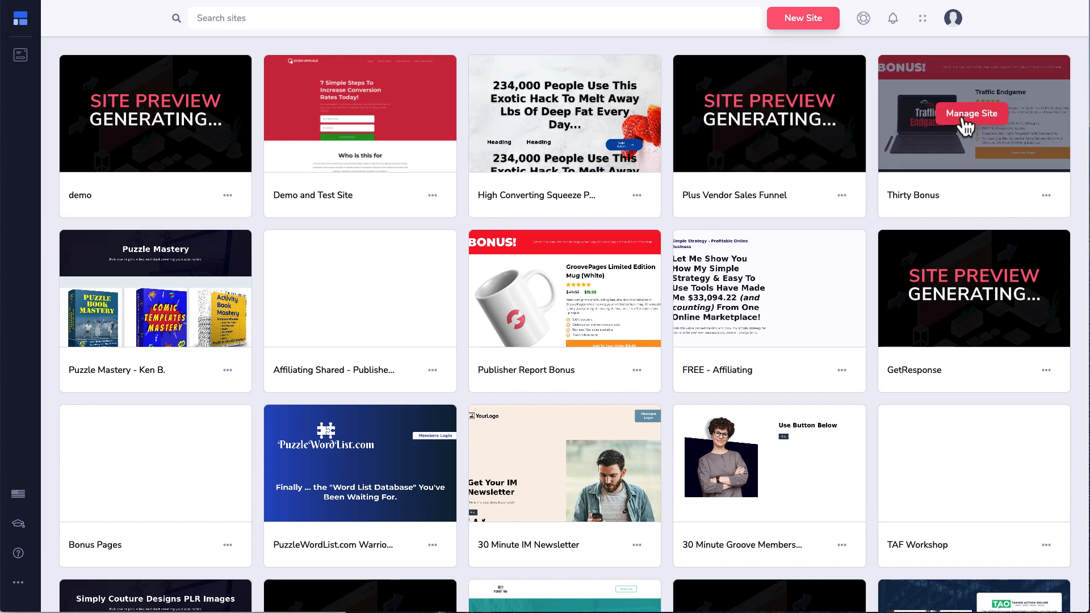
click(965, 126)
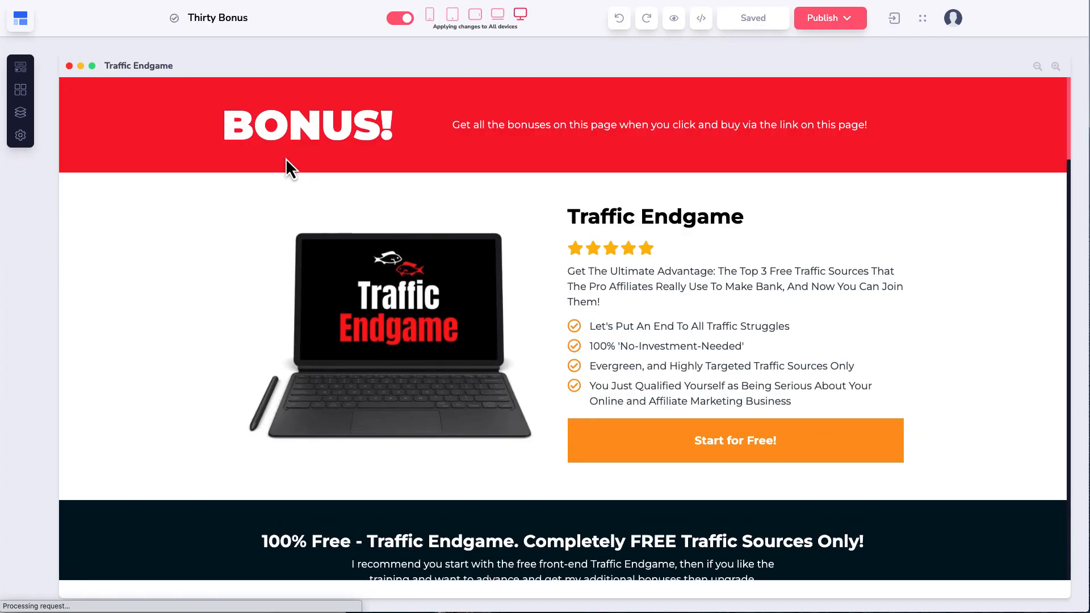
Step: Review the Traffic Endgame BONUS page, select its product block, and show the Website pages list
scroll(244, 257, down, 15)
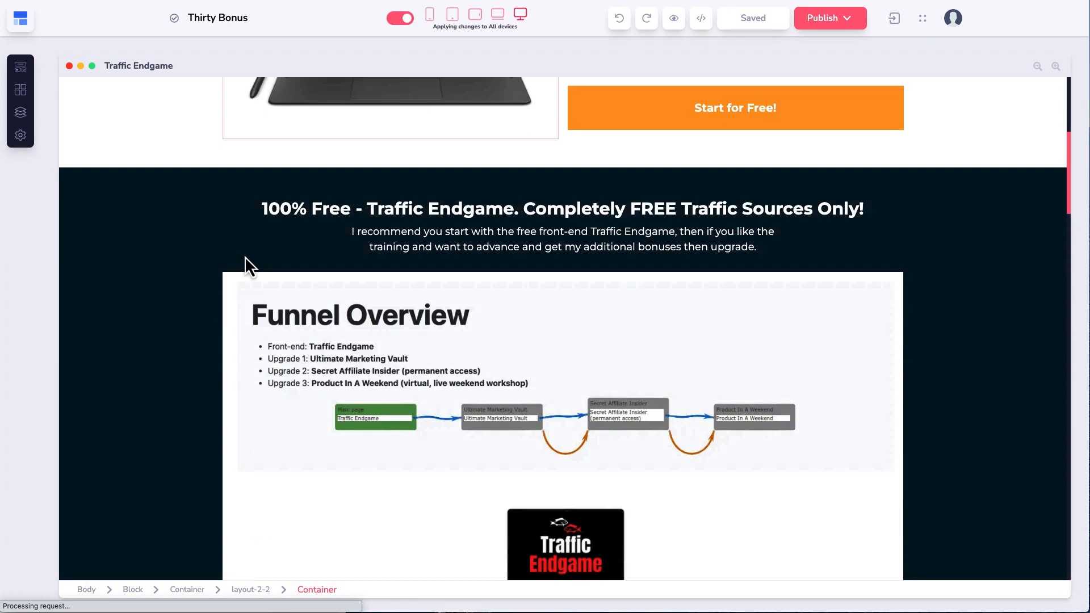
scroll(244, 257, up, 20)
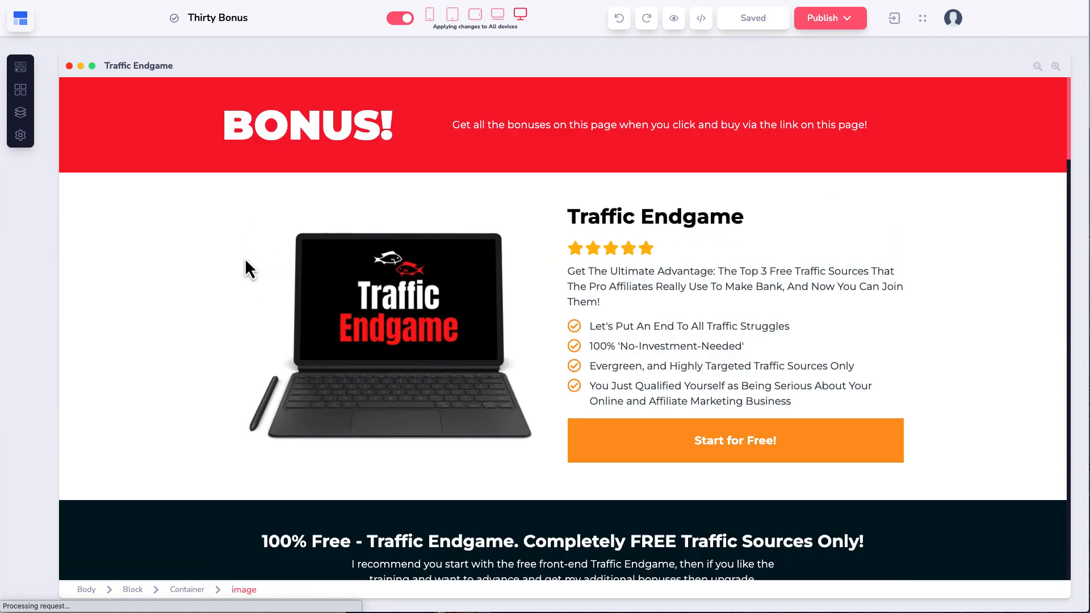
click(216, 212)
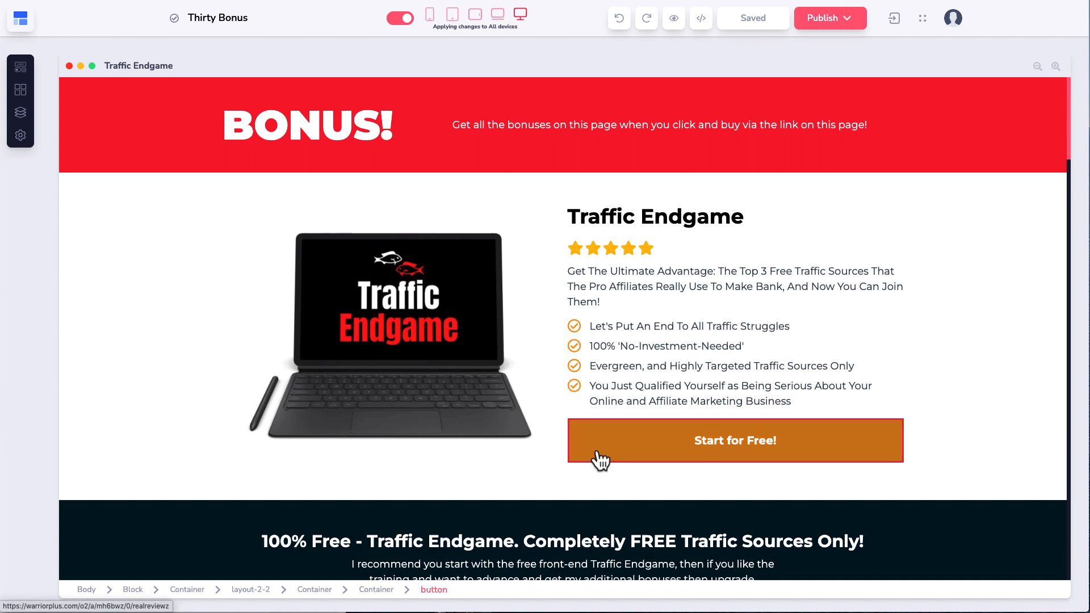
click(23, 117)
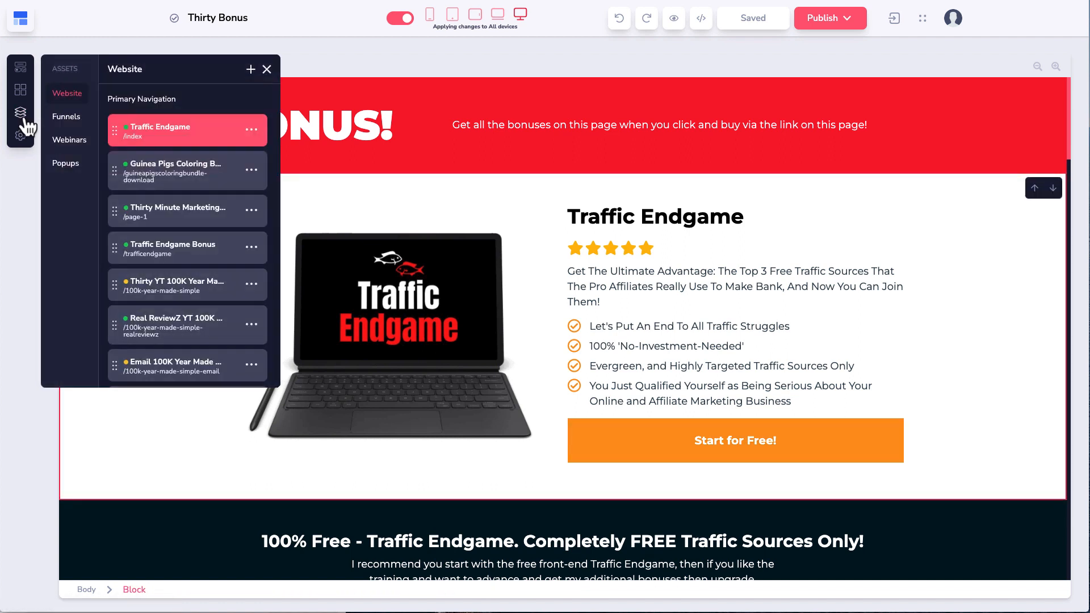
Step: Open and review the Affiliating 100K Year Made Simple page, then bring up its page options
scroll(205, 279, down, 3)
click(208, 263)
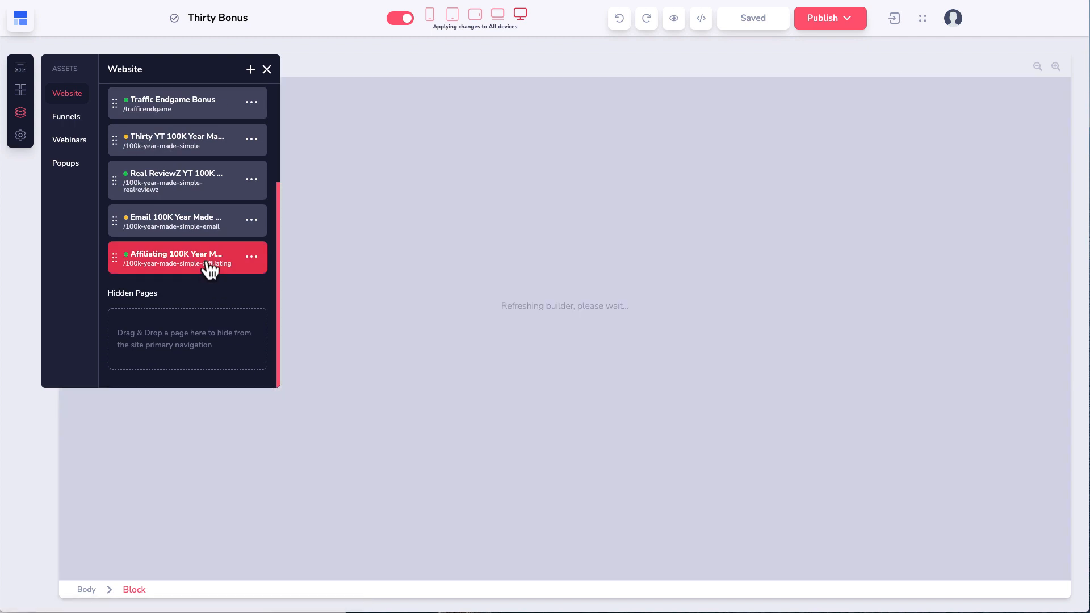
scroll(494, 298, down, 8)
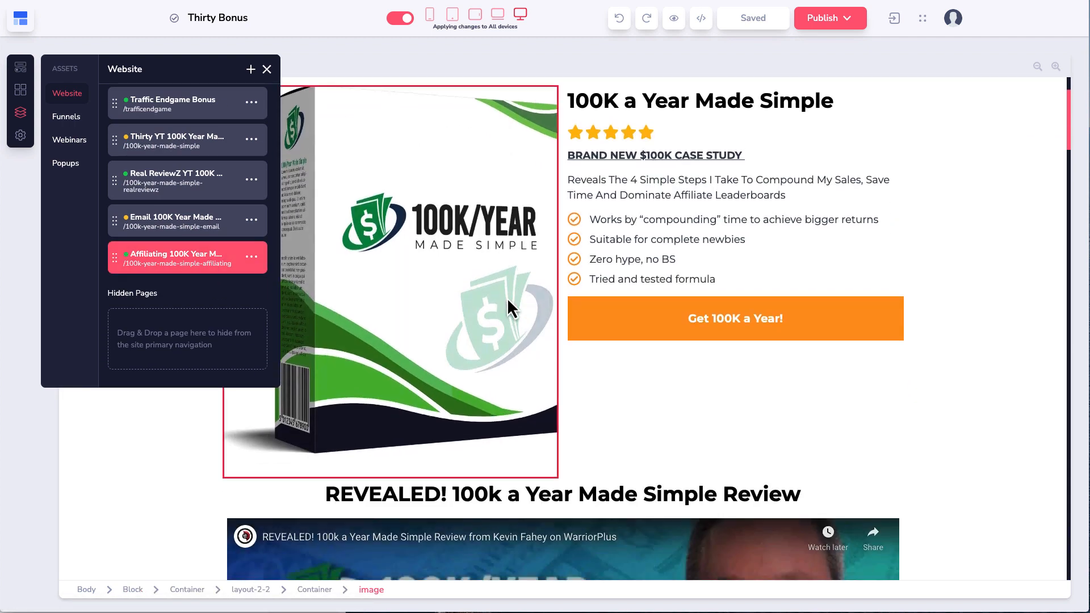
scroll(509, 308, down, 1)
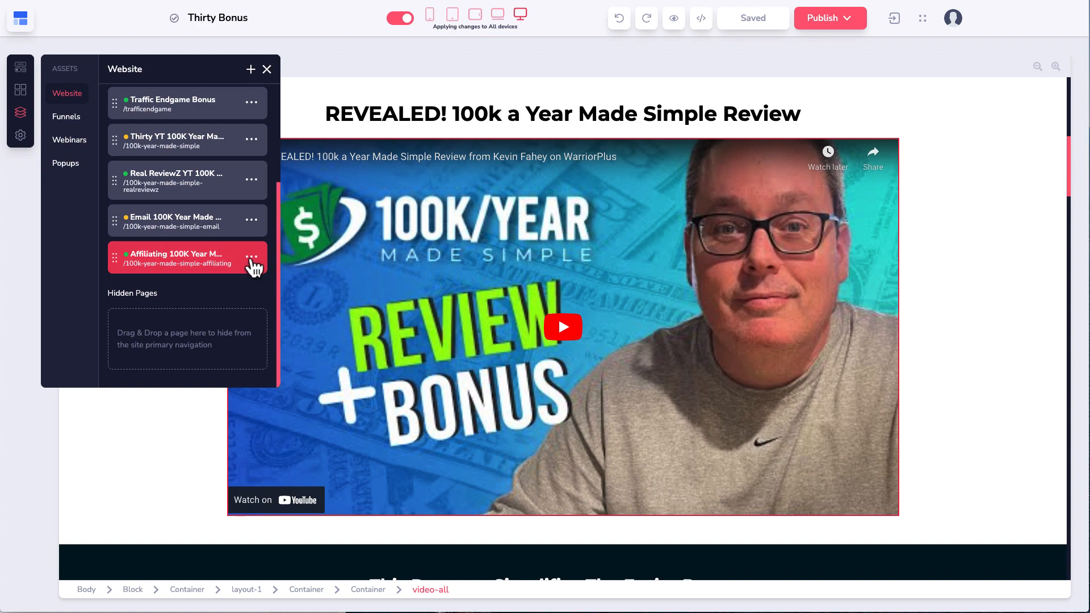
scroll(483, 299, up, 8)
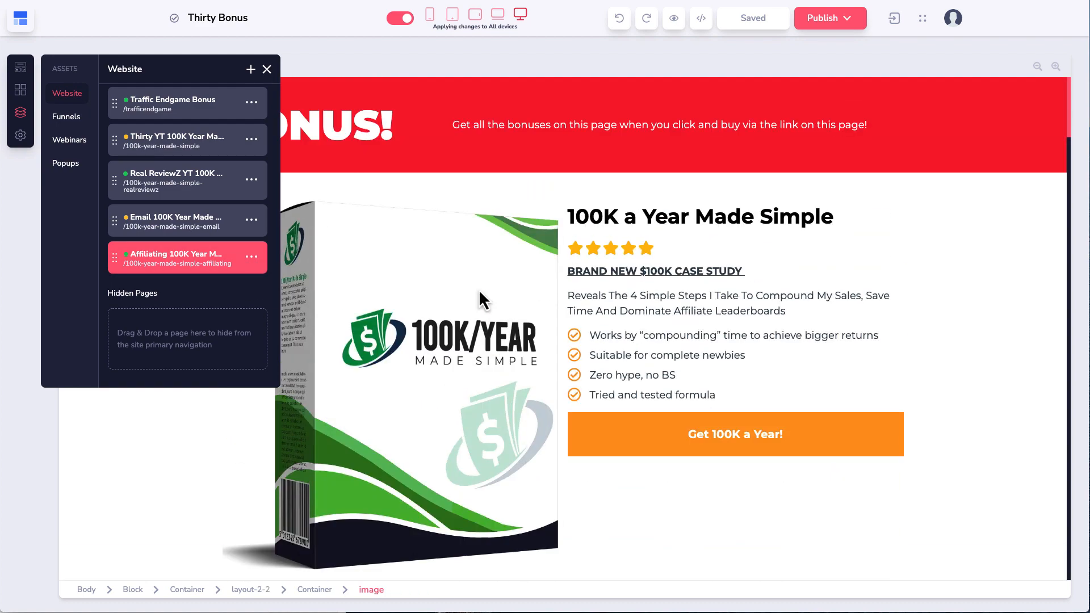
scroll(324, 292, down, 9)
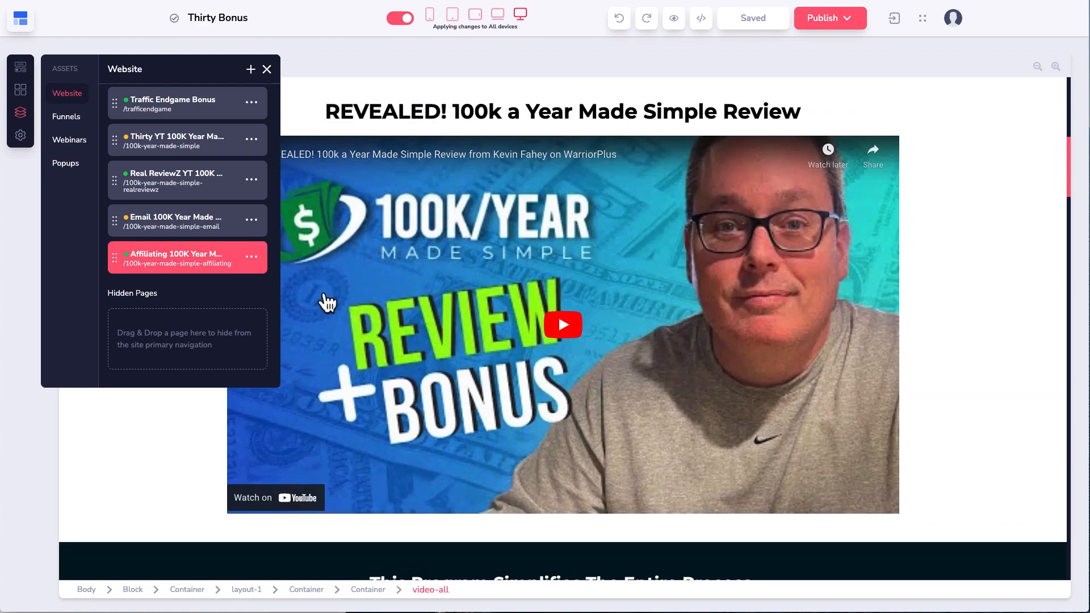
scroll(325, 292, up, 9)
click(251, 257)
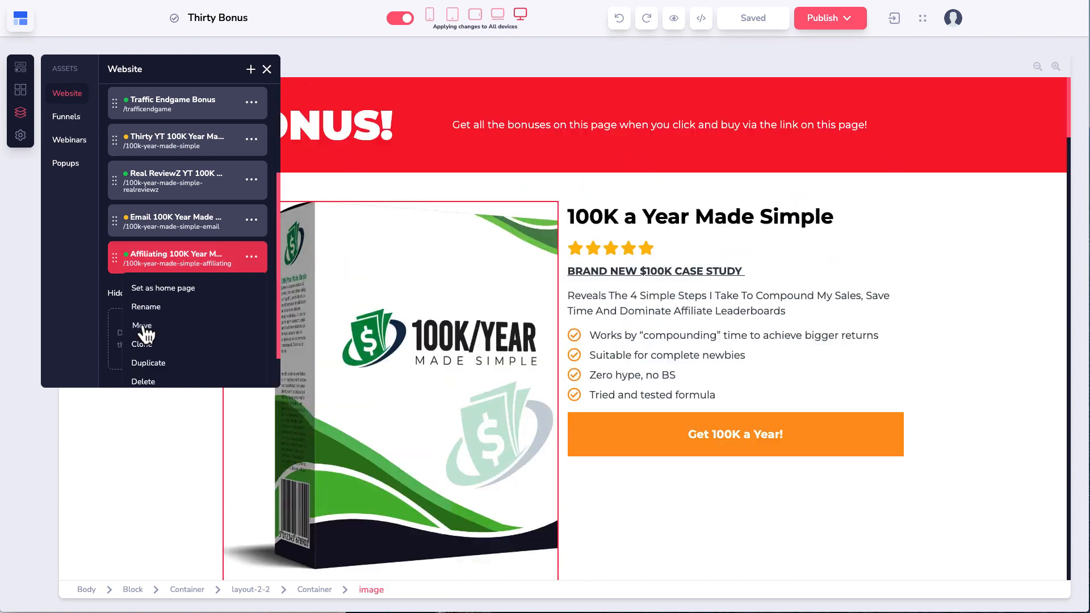
scroll(154, 372, down, 1)
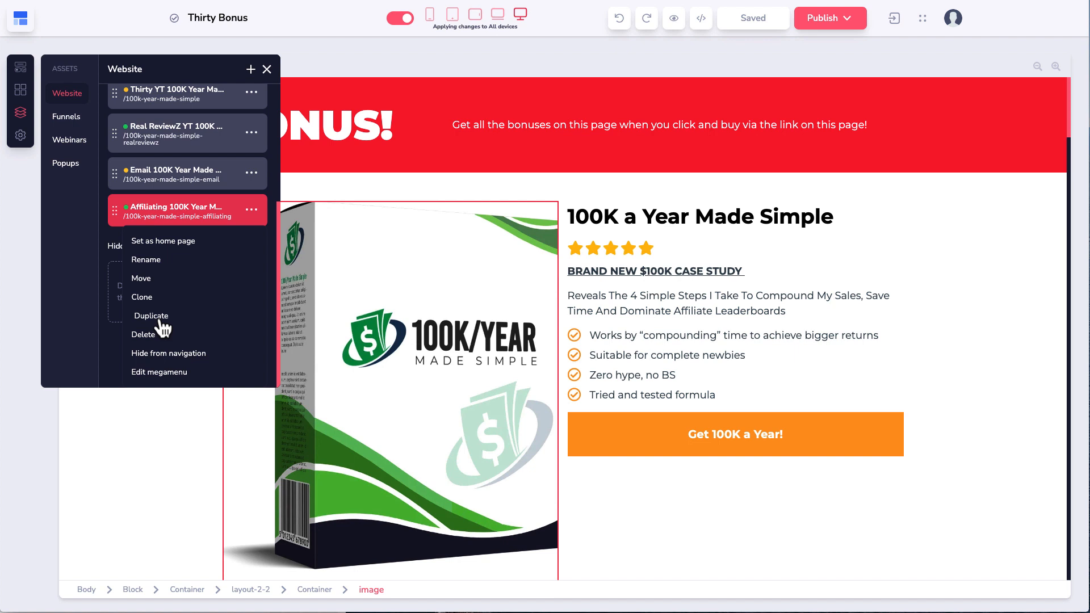
Step: Clone the Affiliating page to the demo site under Primary Navigation and open demo
click(145, 298)
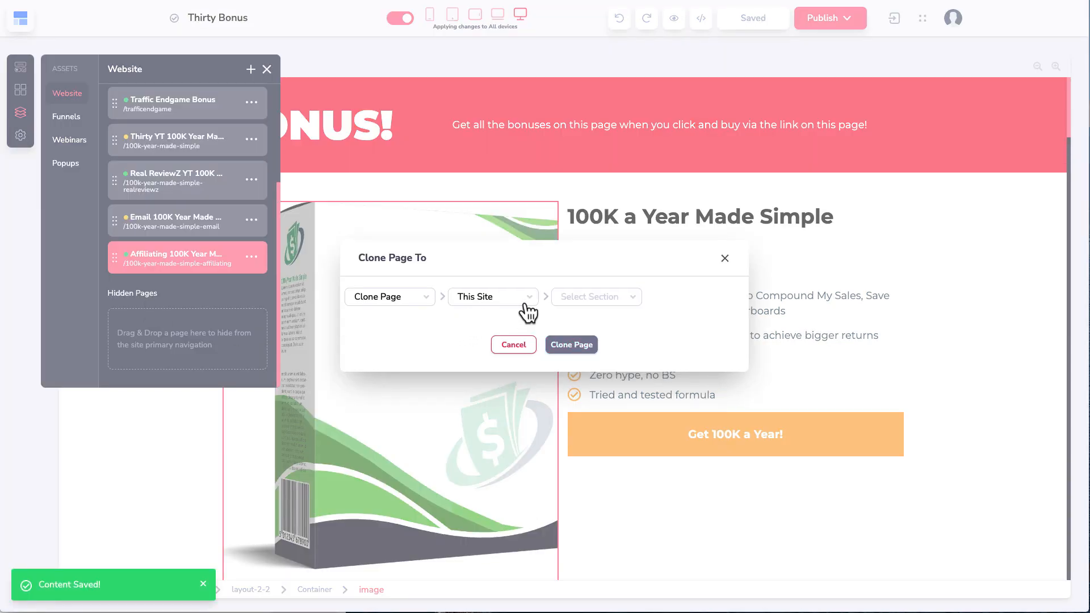
click(526, 306)
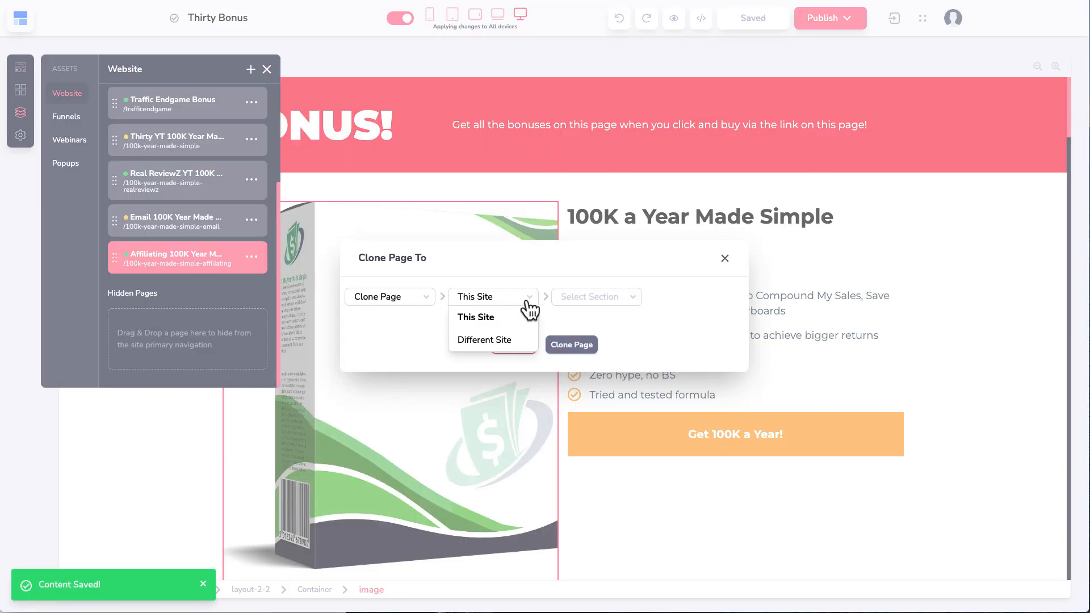
click(500, 338)
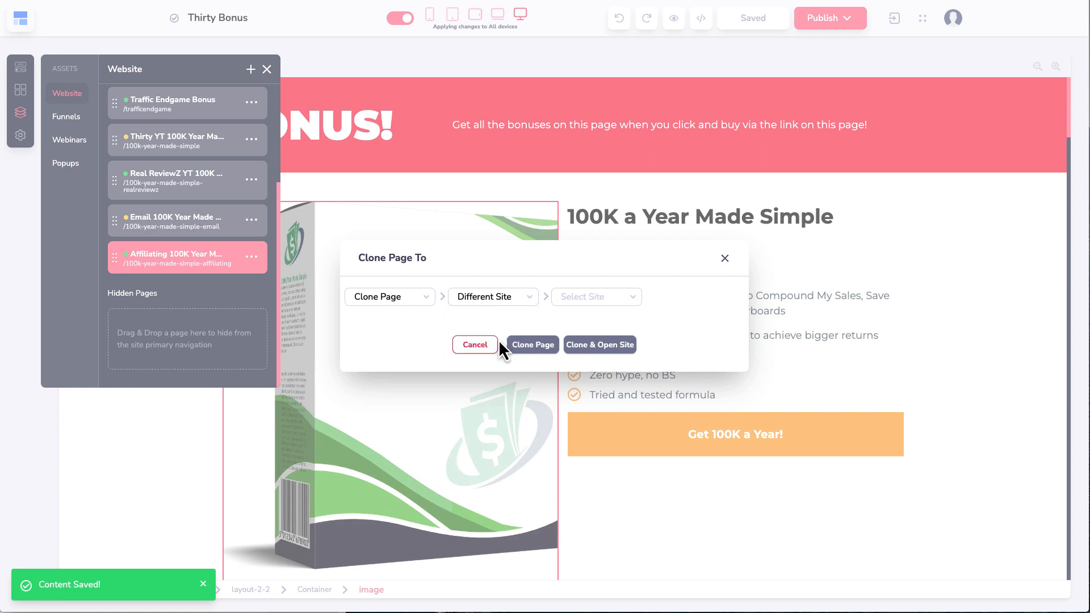
click(610, 311)
click(591, 341)
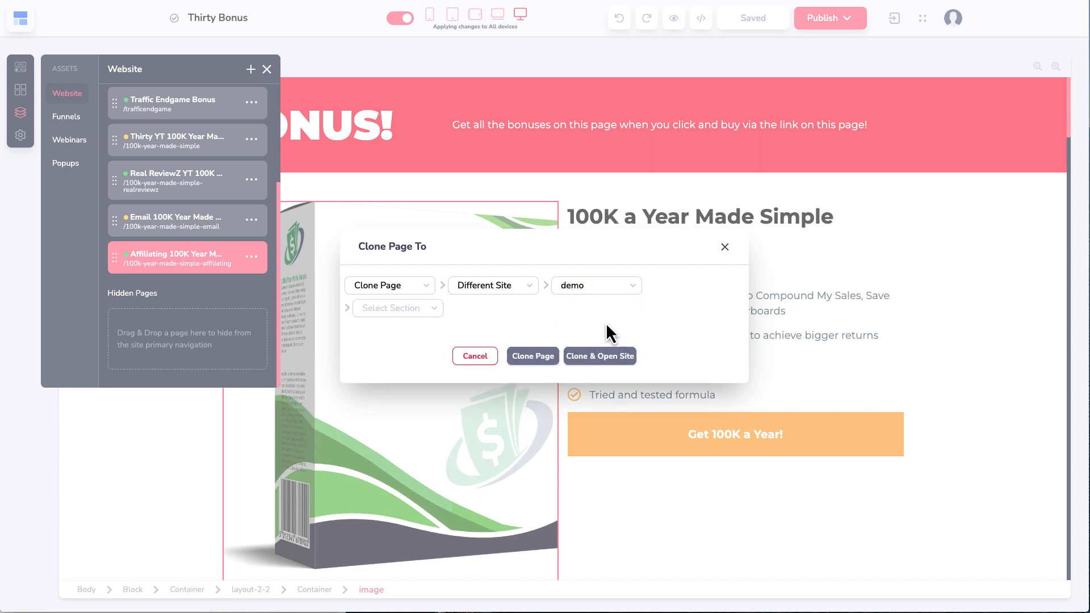
click(430, 309)
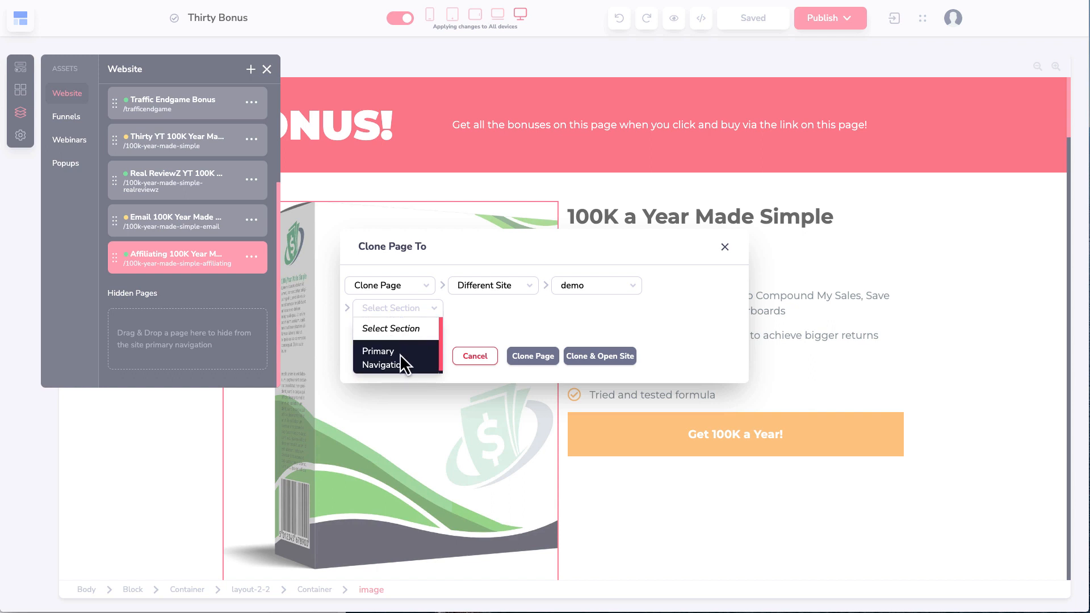
click(401, 357)
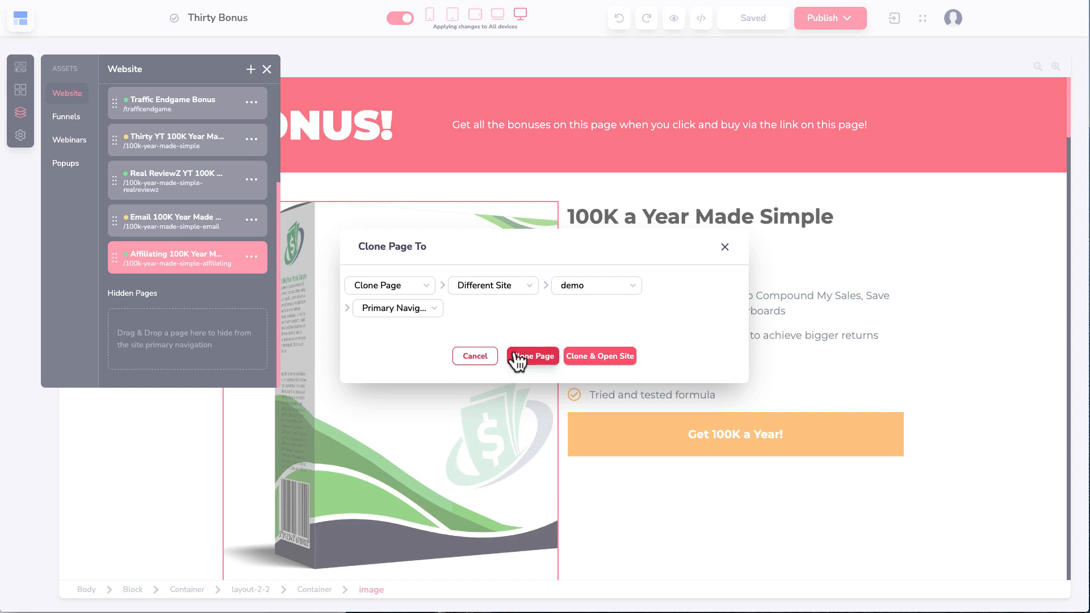
click(597, 359)
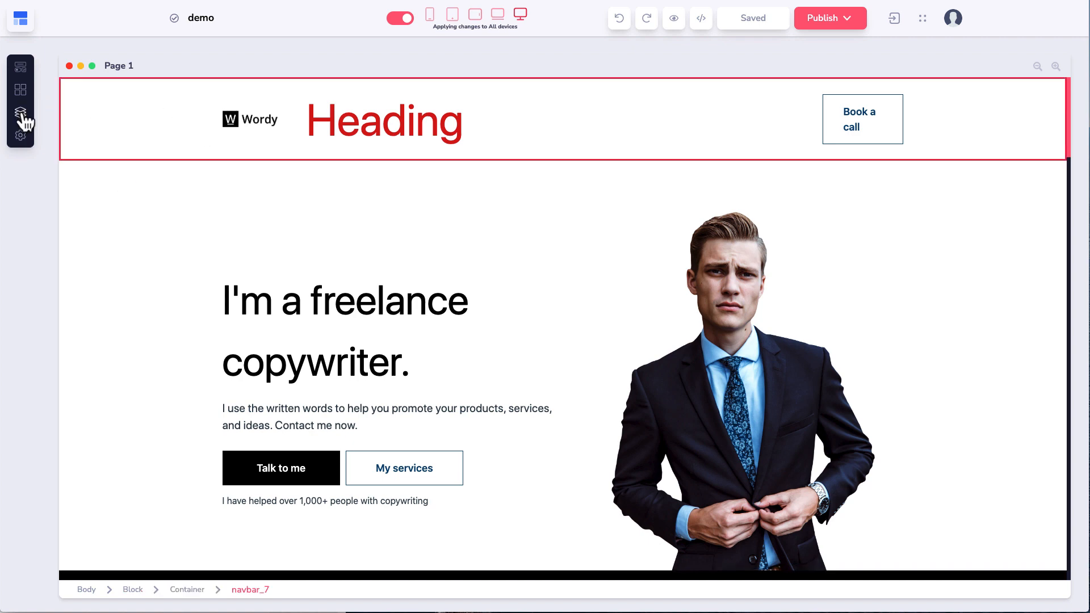
Step: Open the cloned Affiliating 100K Year page from demo's Website pages and scroll through it
click(22, 113)
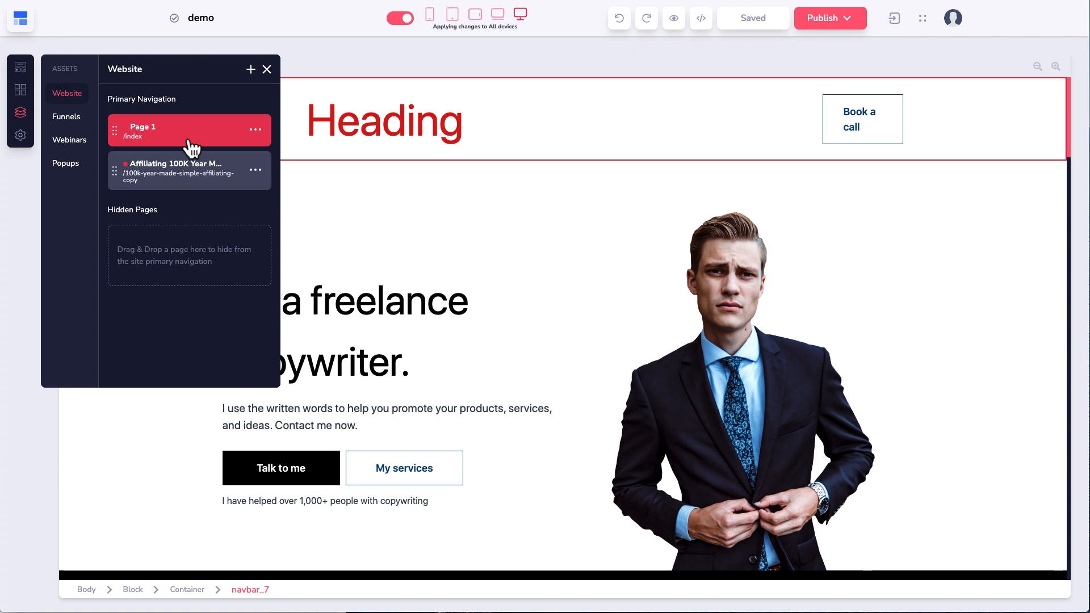
click(217, 189)
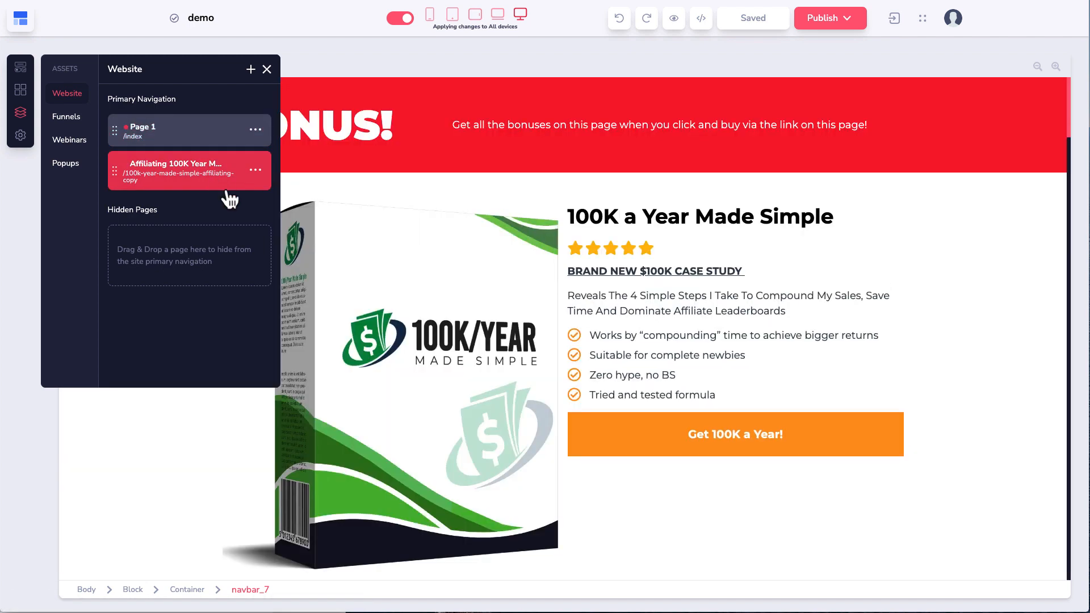
scroll(458, 229, down, 10)
scroll(459, 226, down, 10)
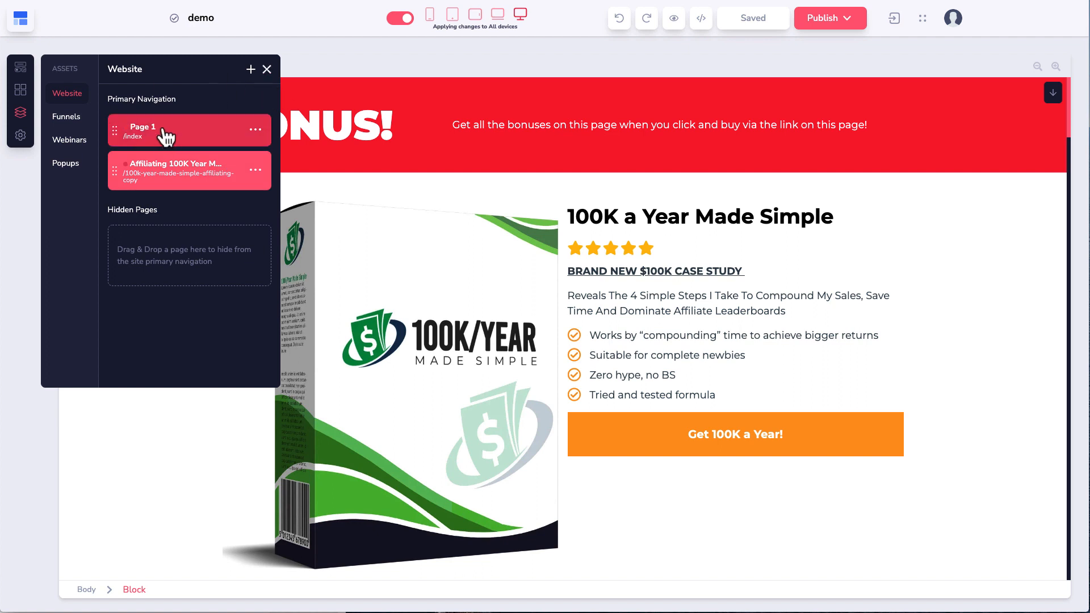
Step: Cancel the Add new page prompt and show the demo site's Funnels list
click(250, 72)
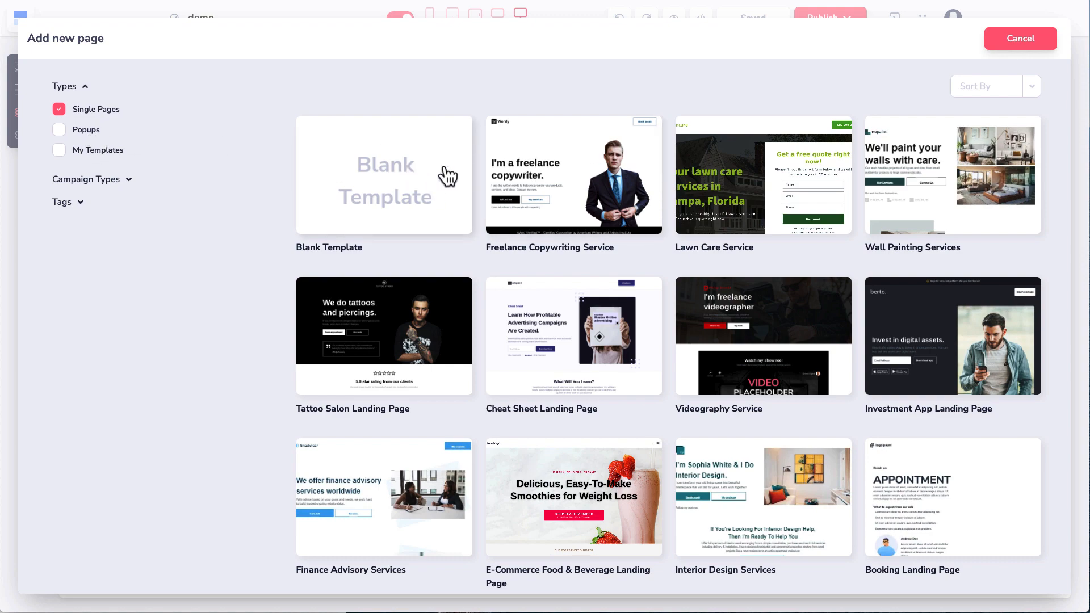
click(1051, 46)
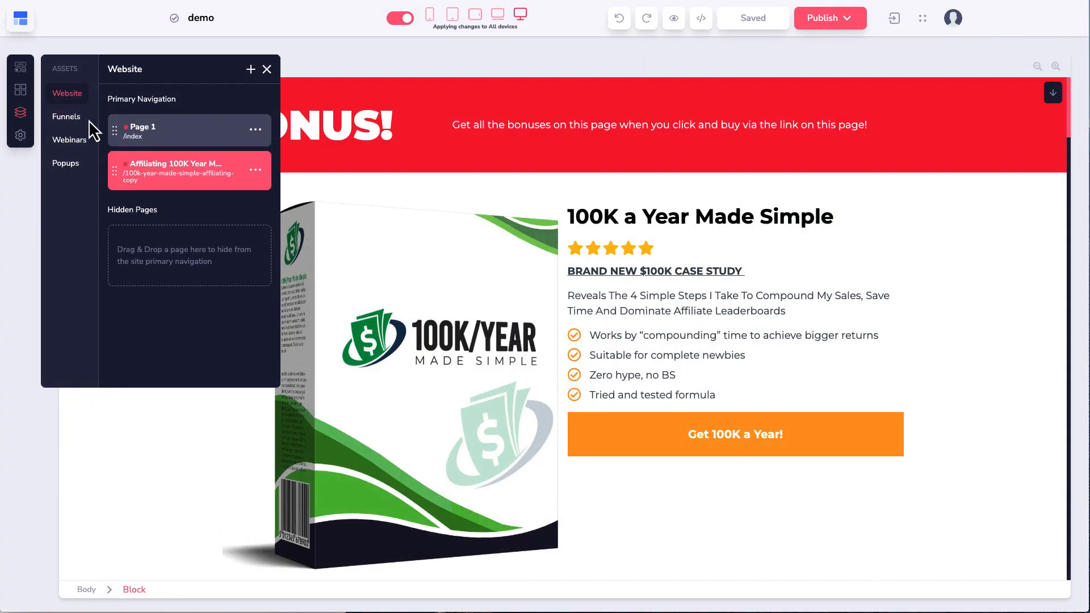
click(65, 117)
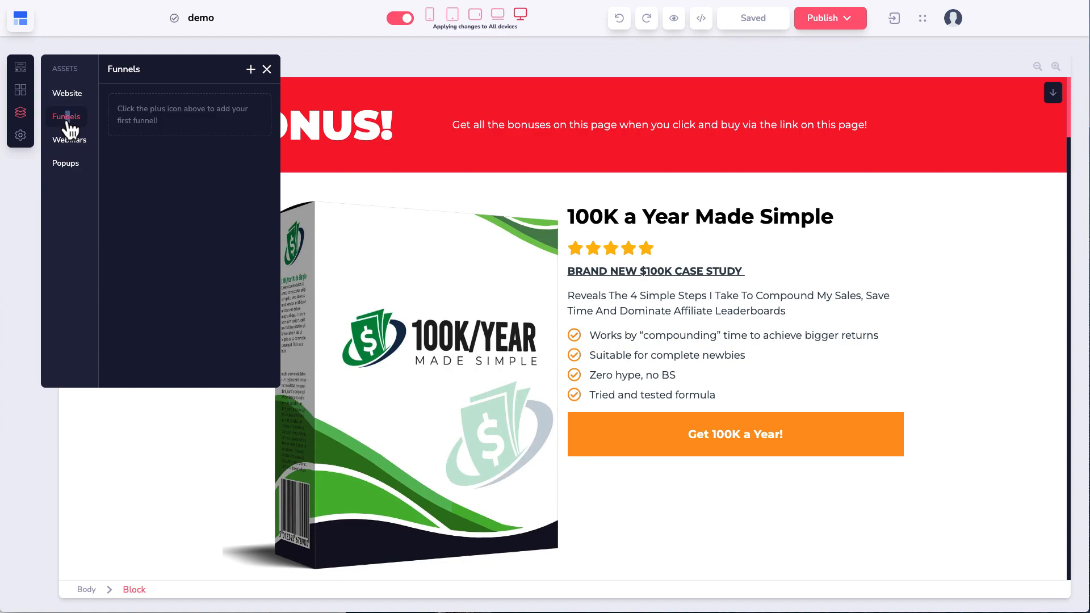
Step: Create a Storeless eCommerce Funnel, importing only its first page
click(251, 69)
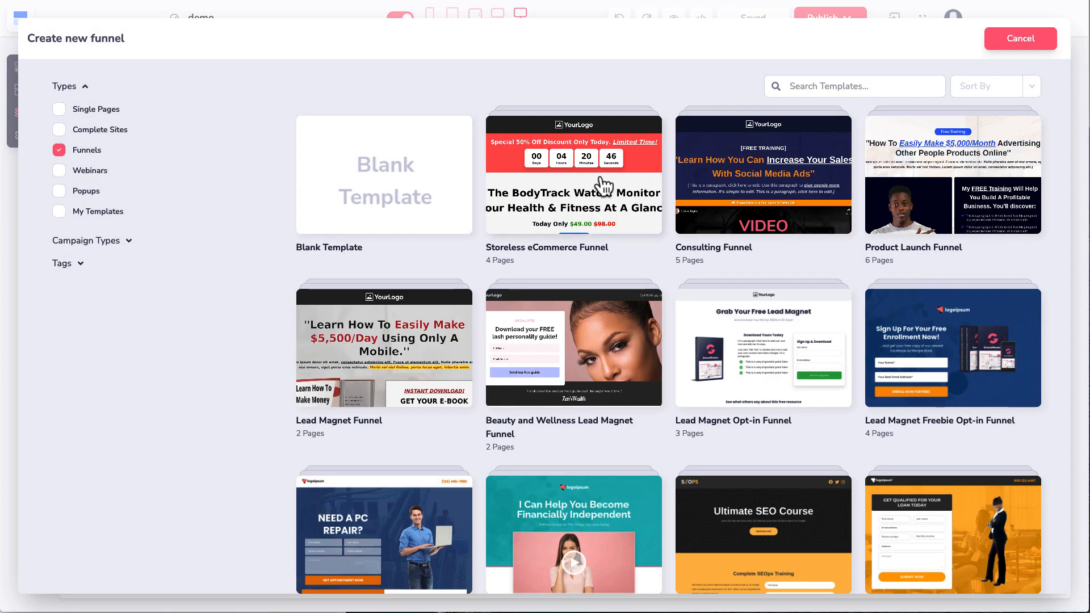
scroll(675, 386, down, 15)
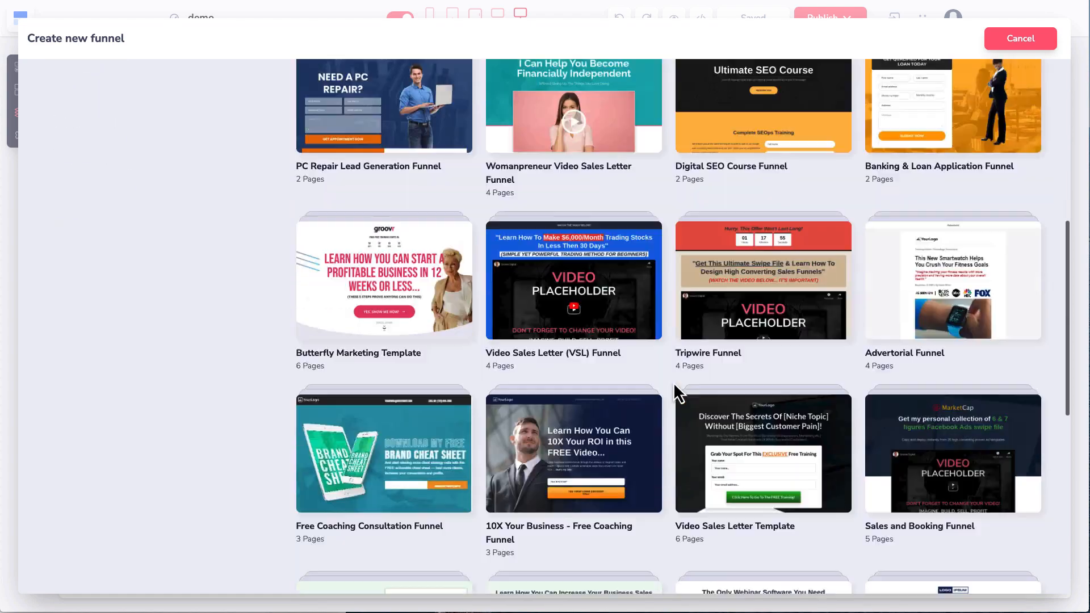
scroll(674, 386, up, 15)
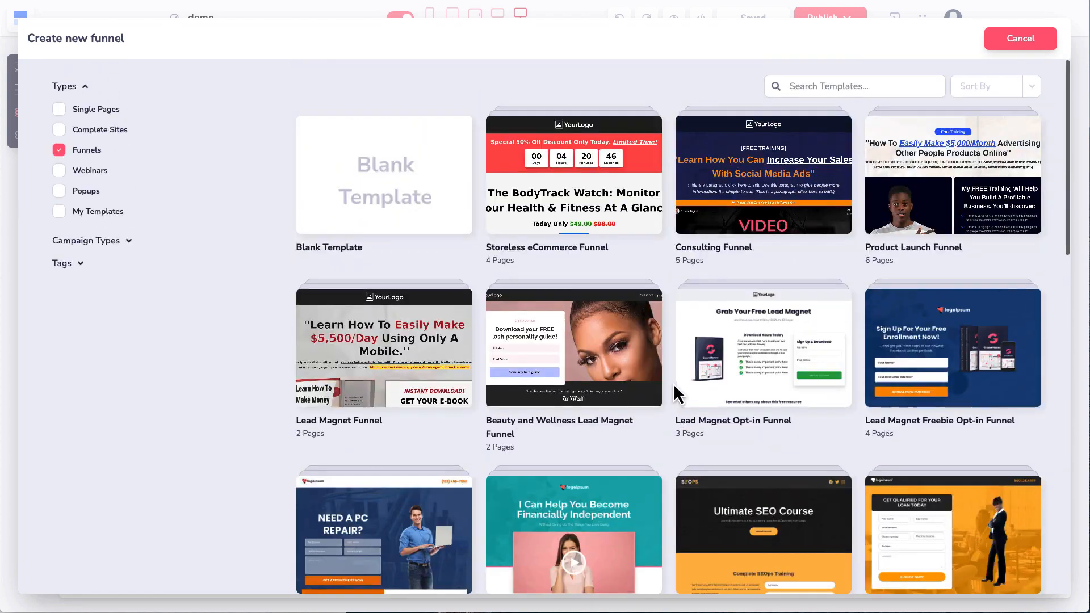
click(568, 180)
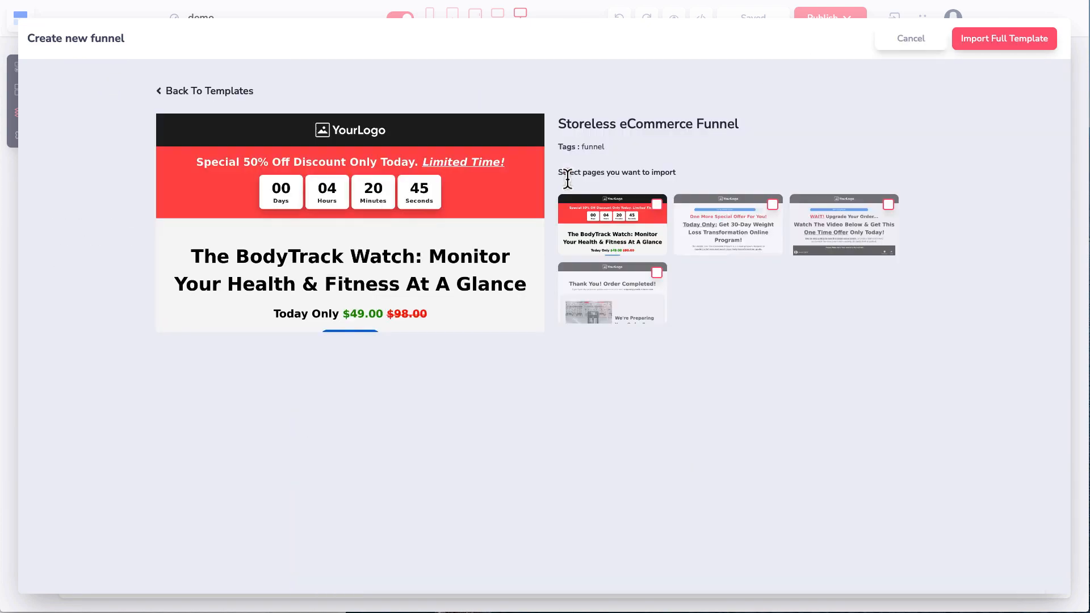
click(658, 206)
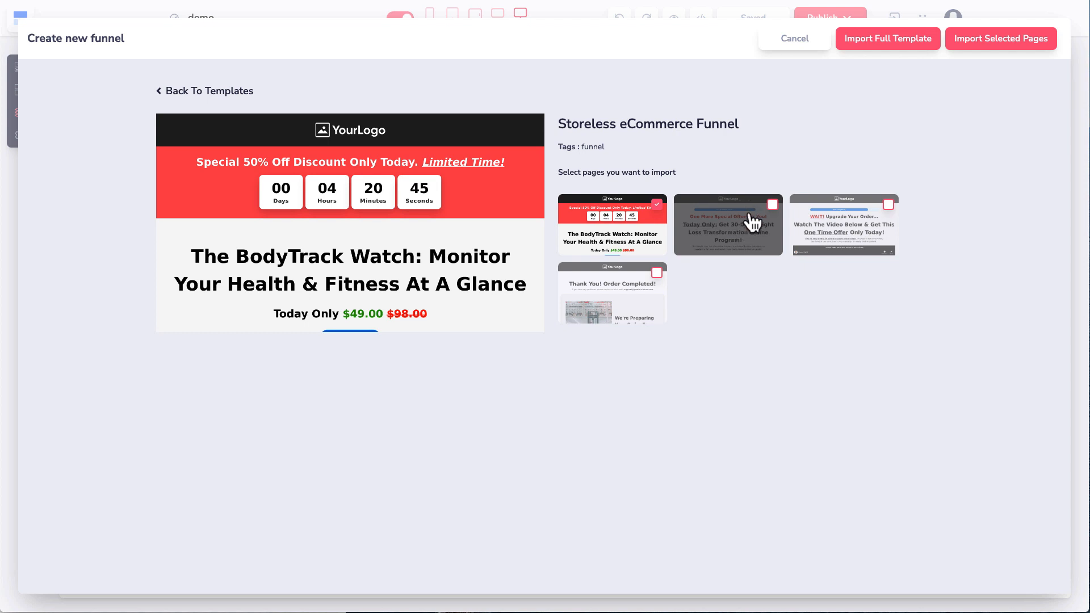
click(773, 204)
click(657, 205)
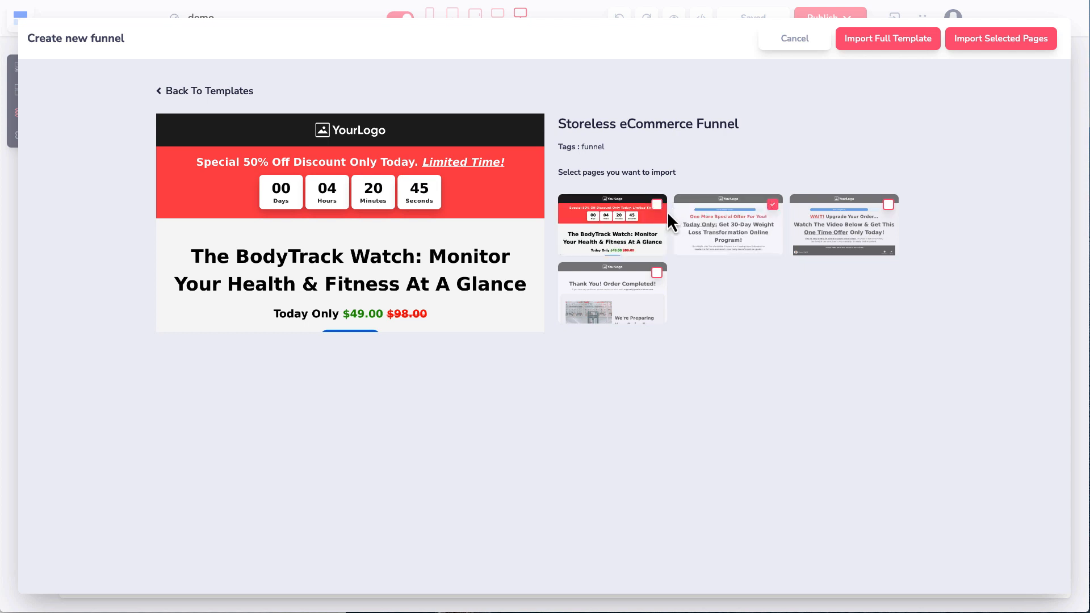
click(656, 204)
click(773, 205)
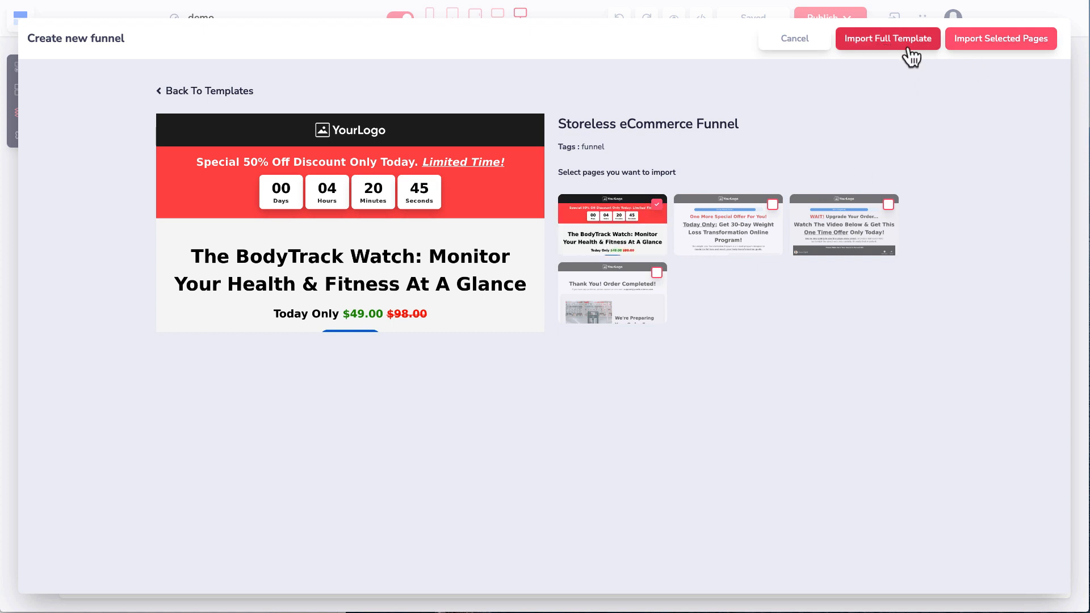
click(973, 47)
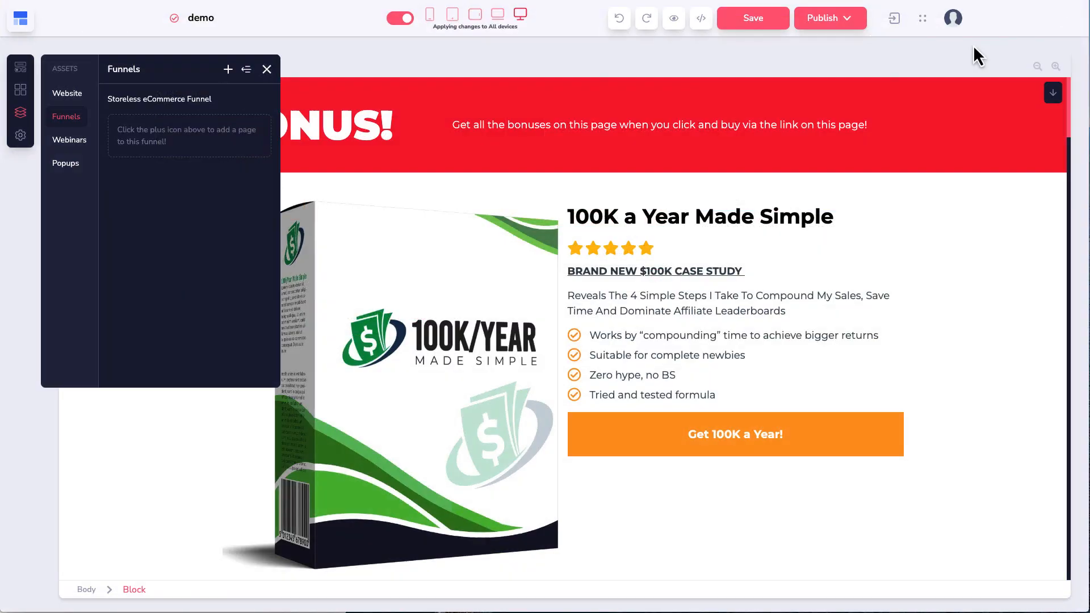
Step: View the new funnel's Offer Page, then reopen the Affiliating 100K Year page from Website pages
click(183, 142)
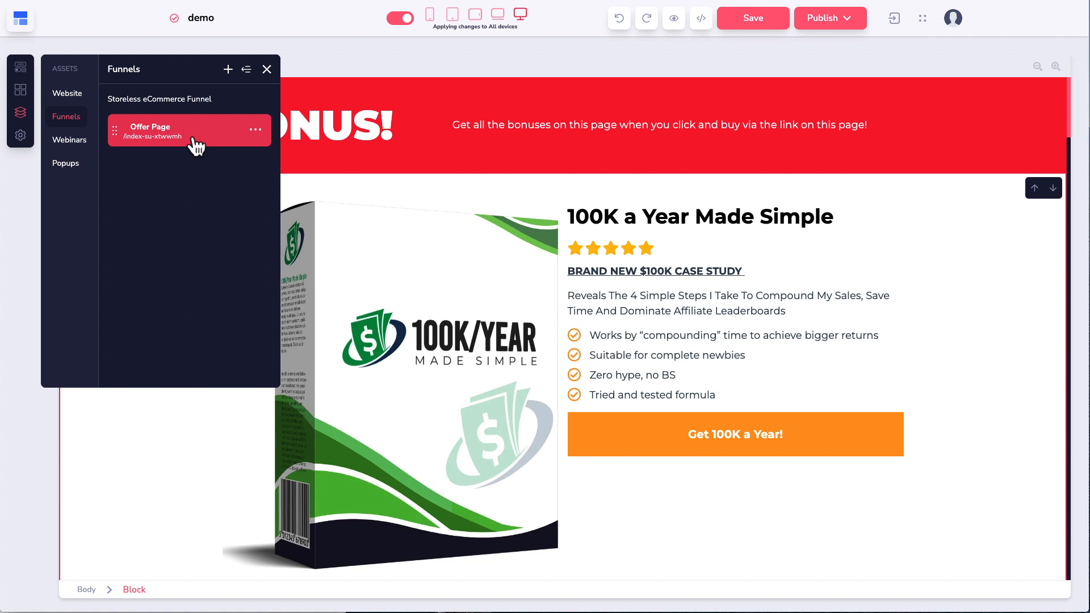
click(77, 97)
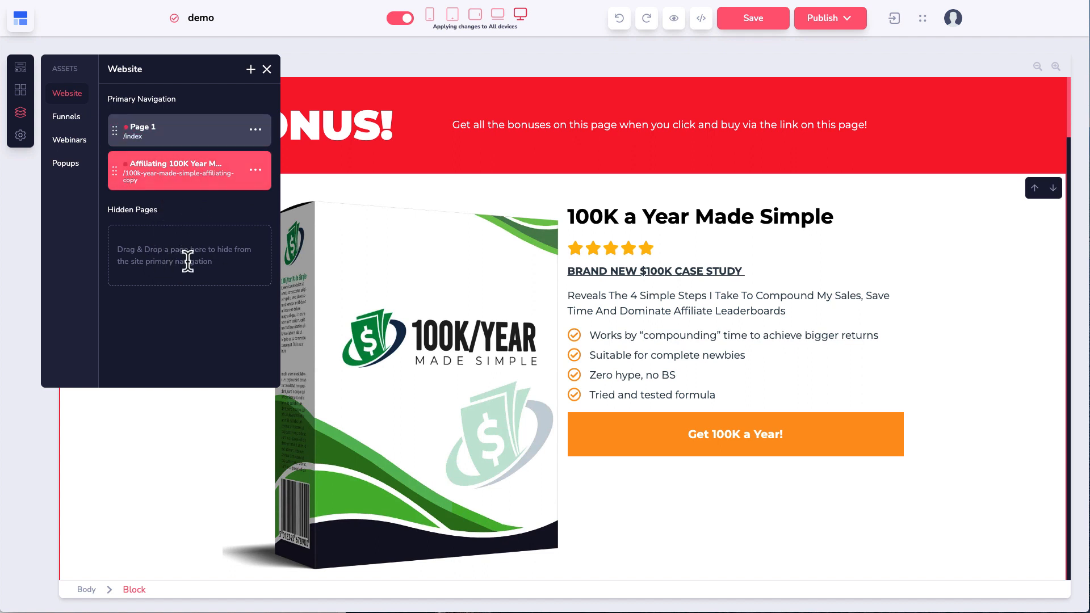
click(69, 117)
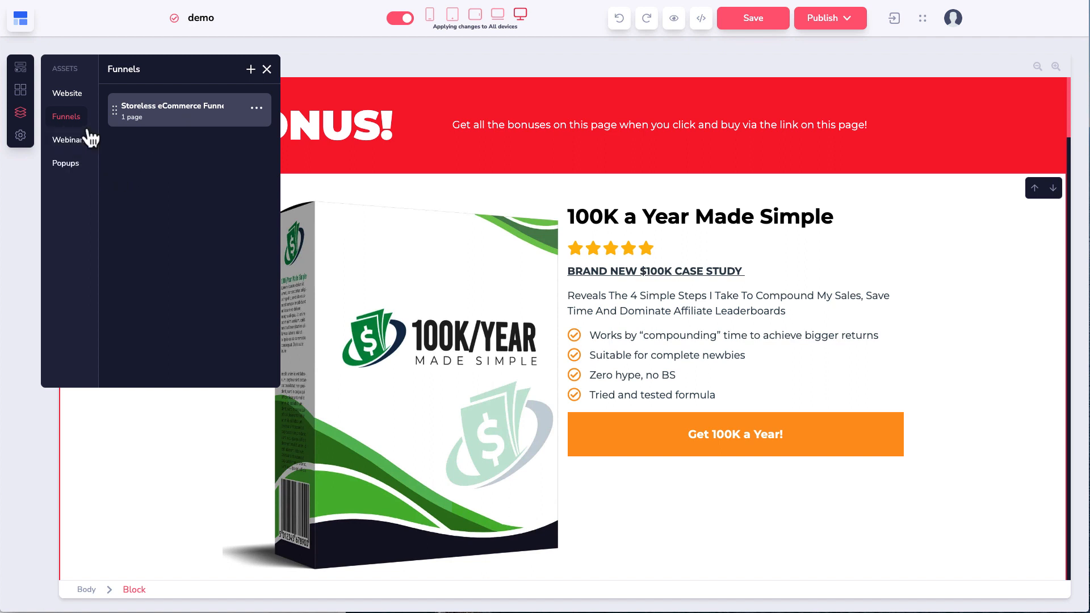
click(74, 100)
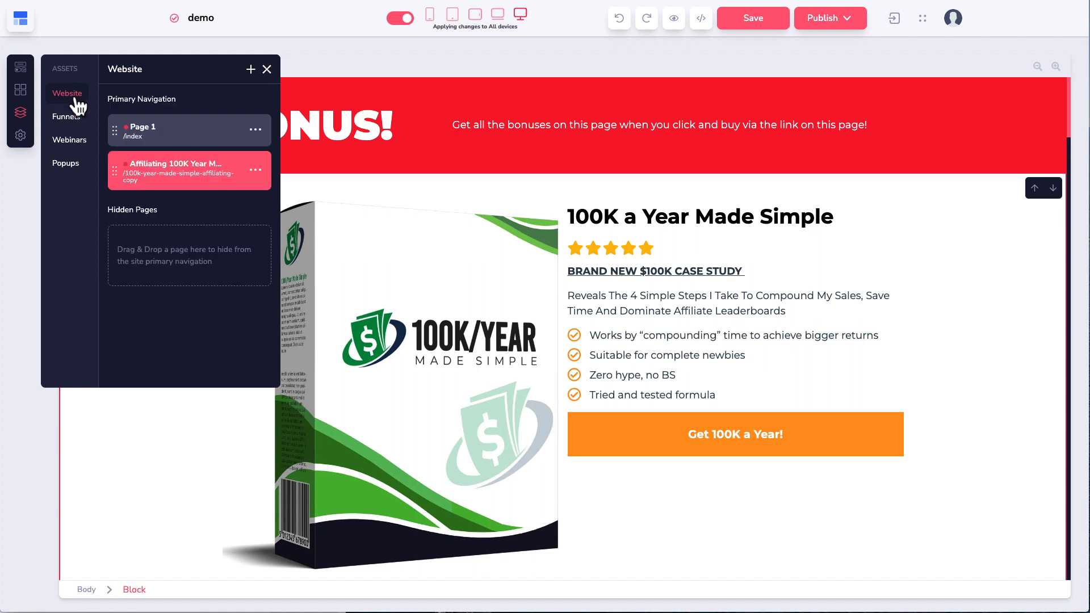
click(178, 177)
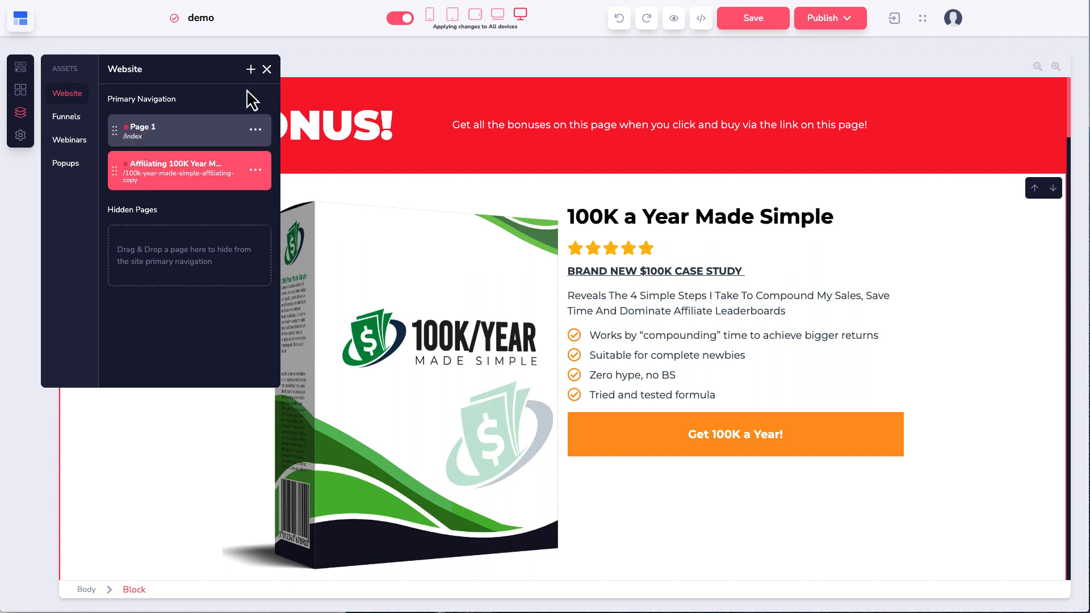
Step: Drag the first Navigation Bar template from Add Elements onto the red BONUS! header
click(267, 70)
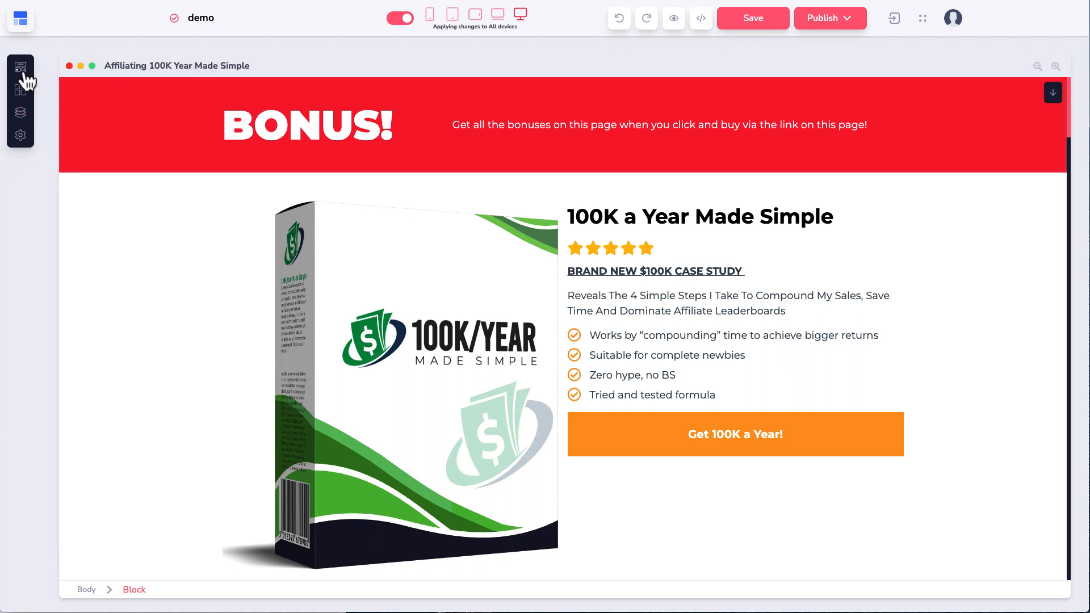
click(22, 90)
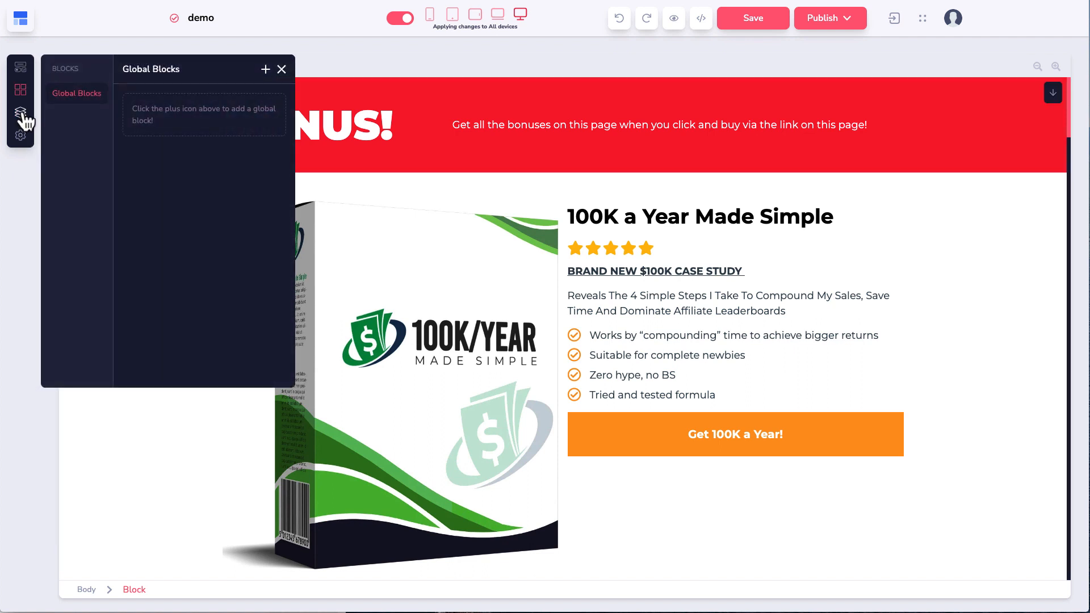
click(20, 113)
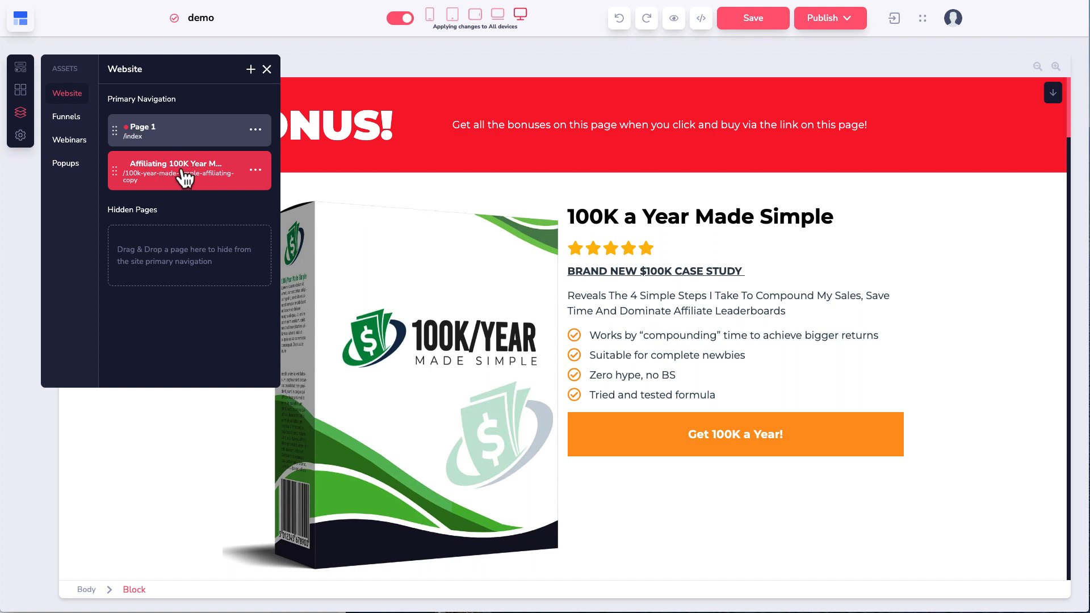
click(20, 71)
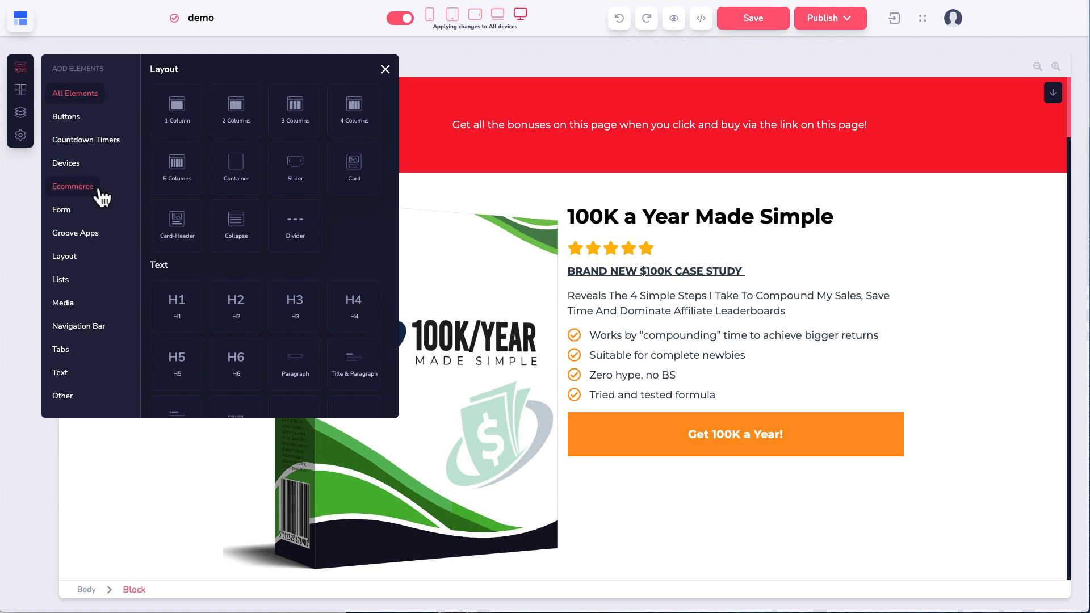
scroll(248, 212, down, 10)
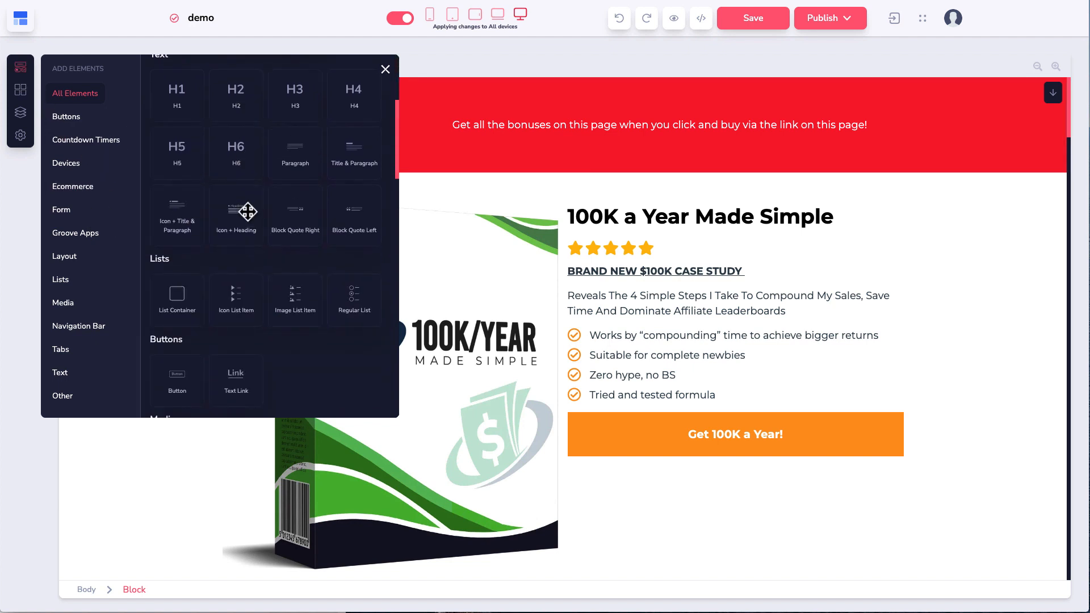
scroll(249, 214, down, 10)
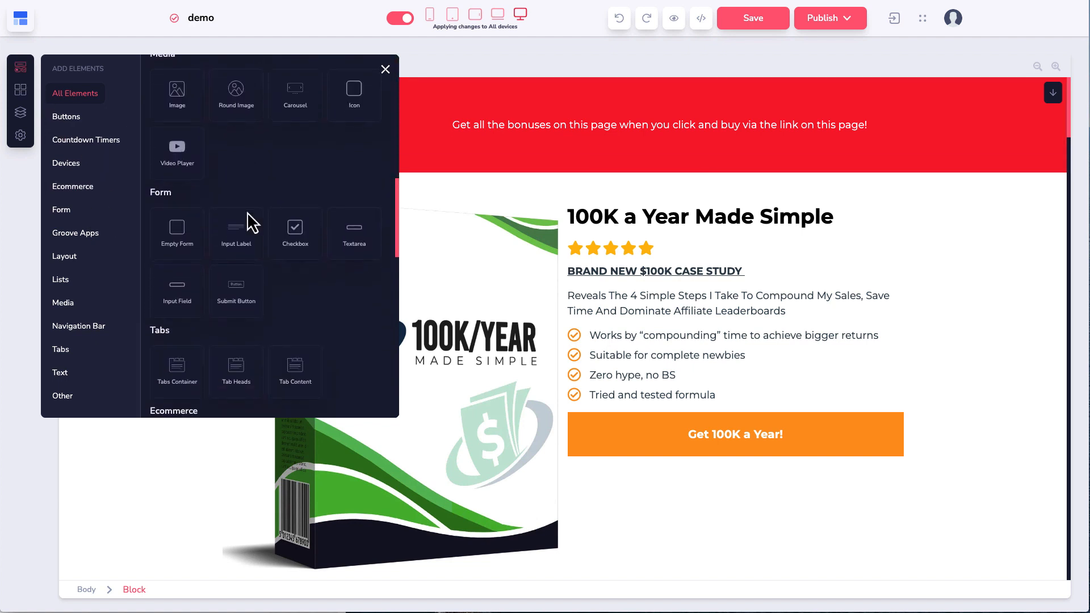
scroll(248, 212, down, 5)
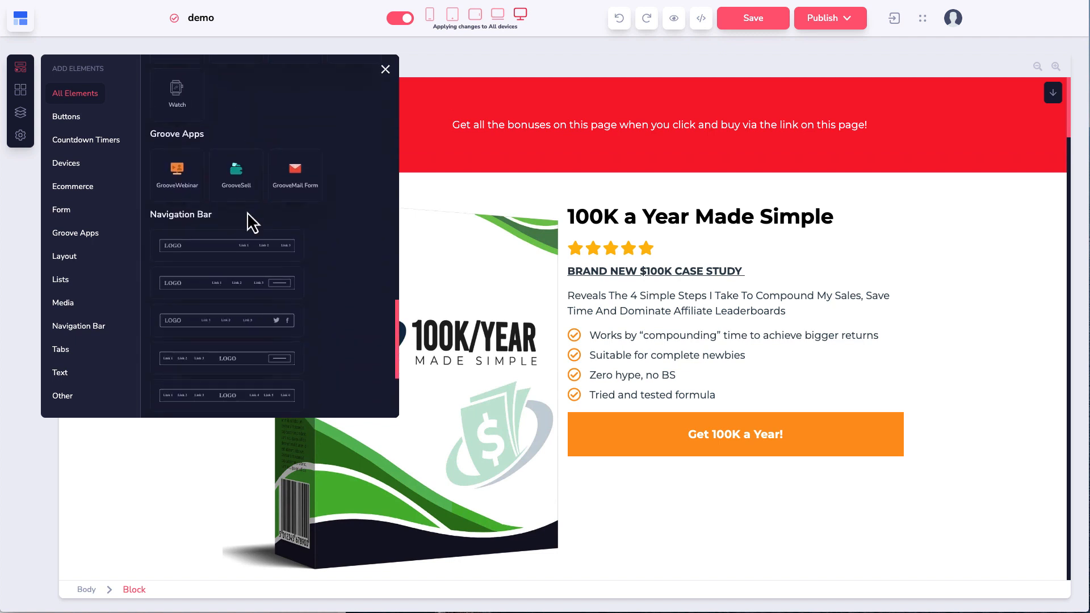
click(84, 330)
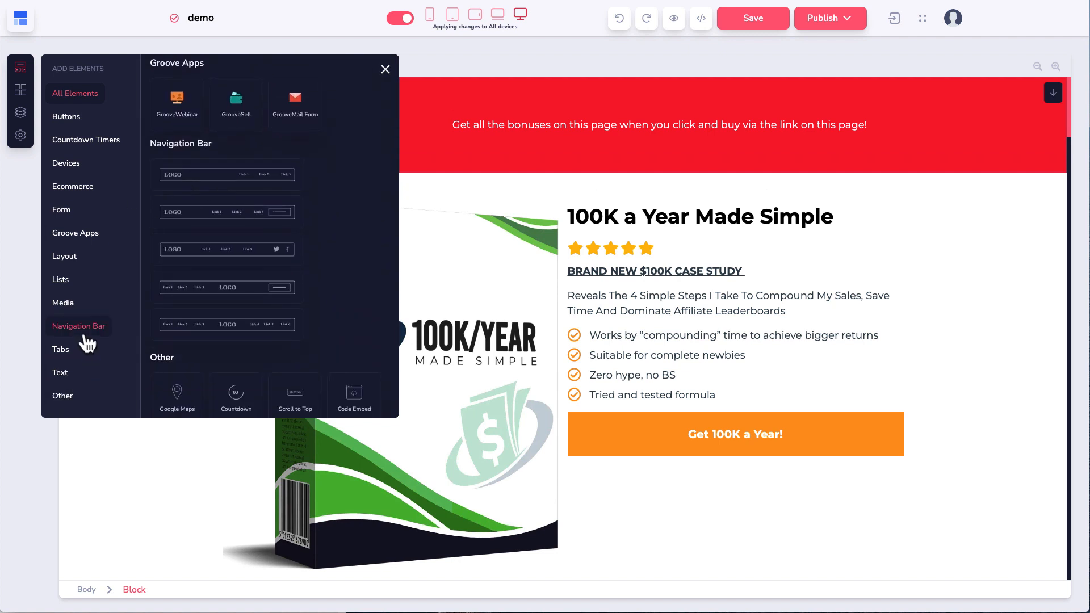
drag(219, 115, 440, 88)
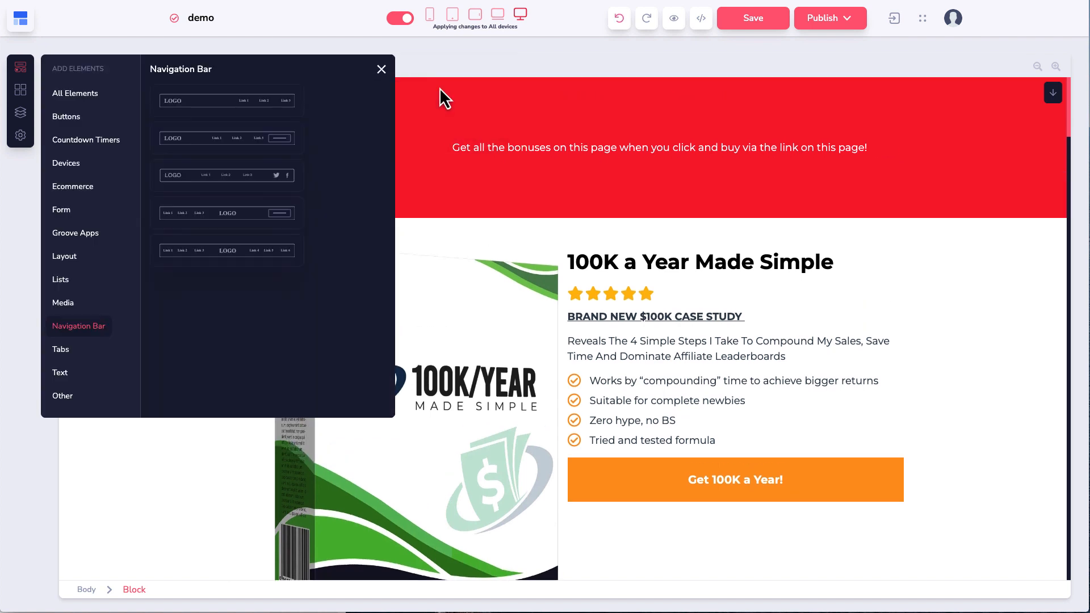
Step: Try moving the new navbar's links above the product title, then undo twice to remove the navbar
click(381, 70)
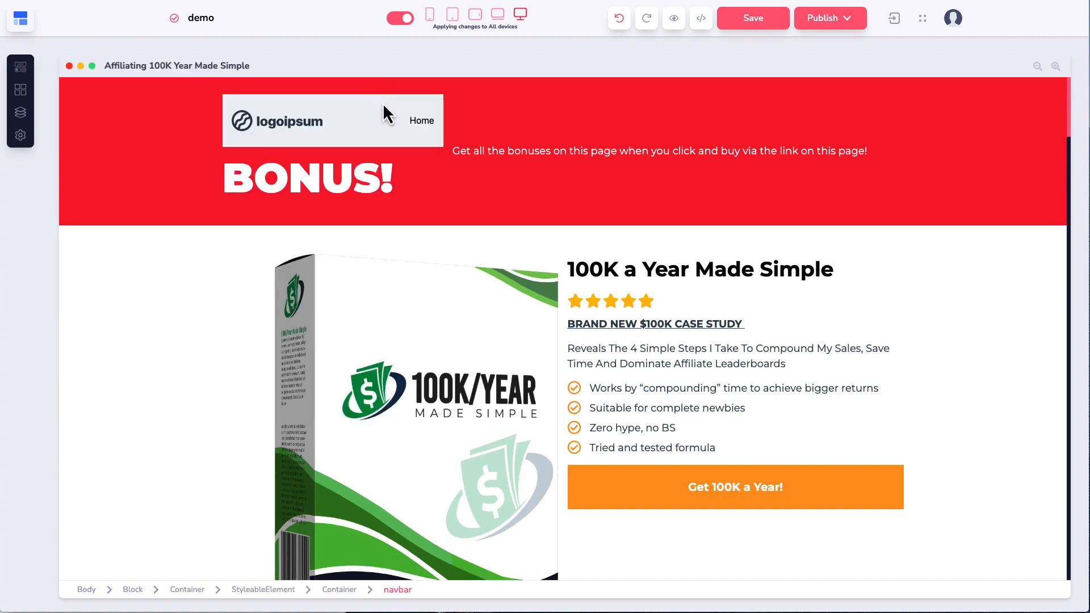
click(379, 102)
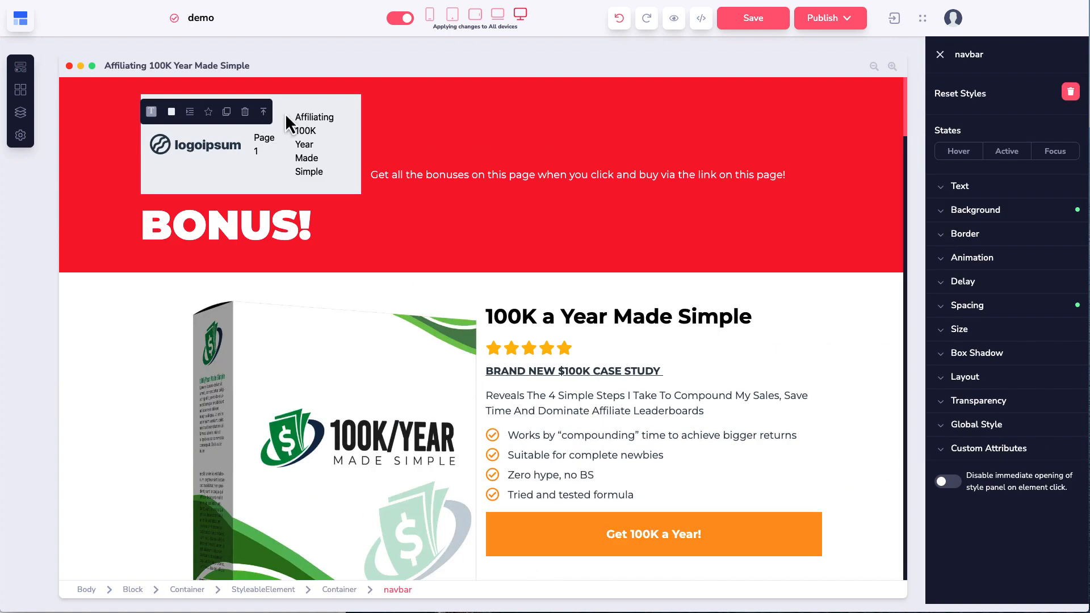
click(285, 113)
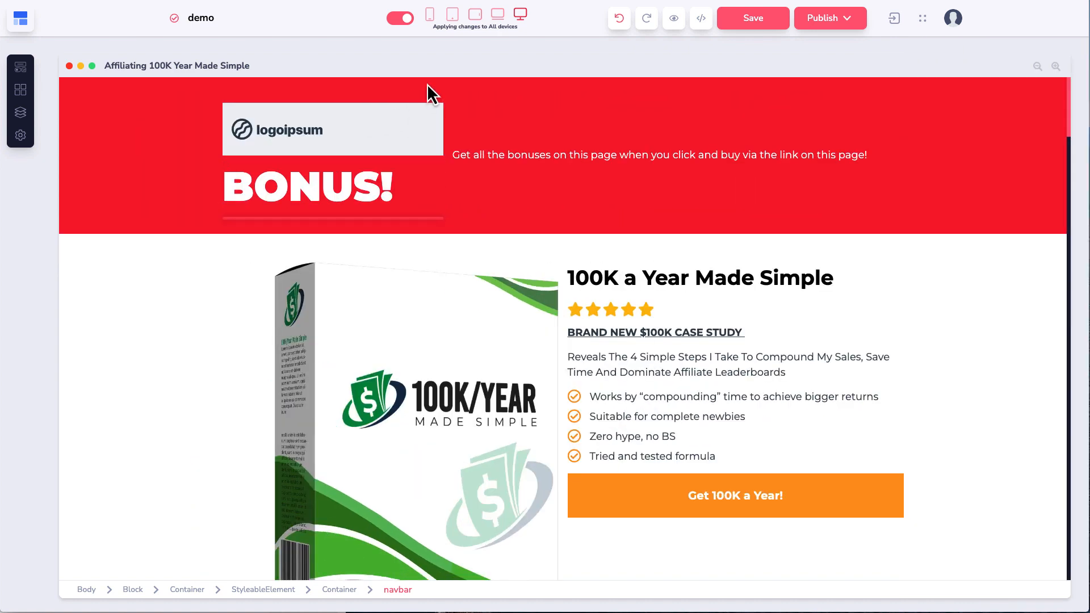
drag(427, 83, 591, 255)
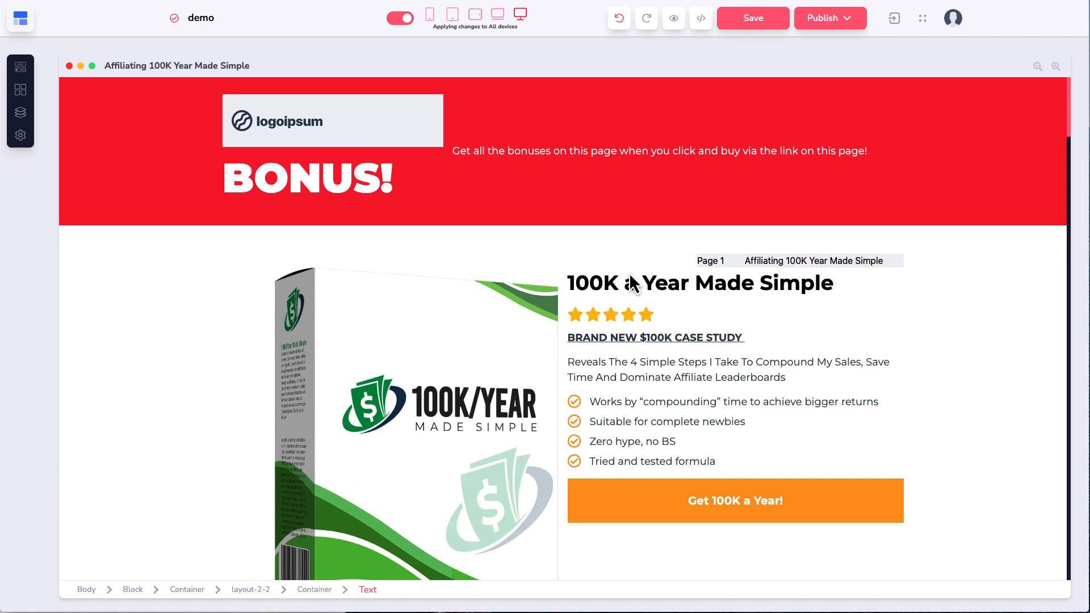
click(707, 263)
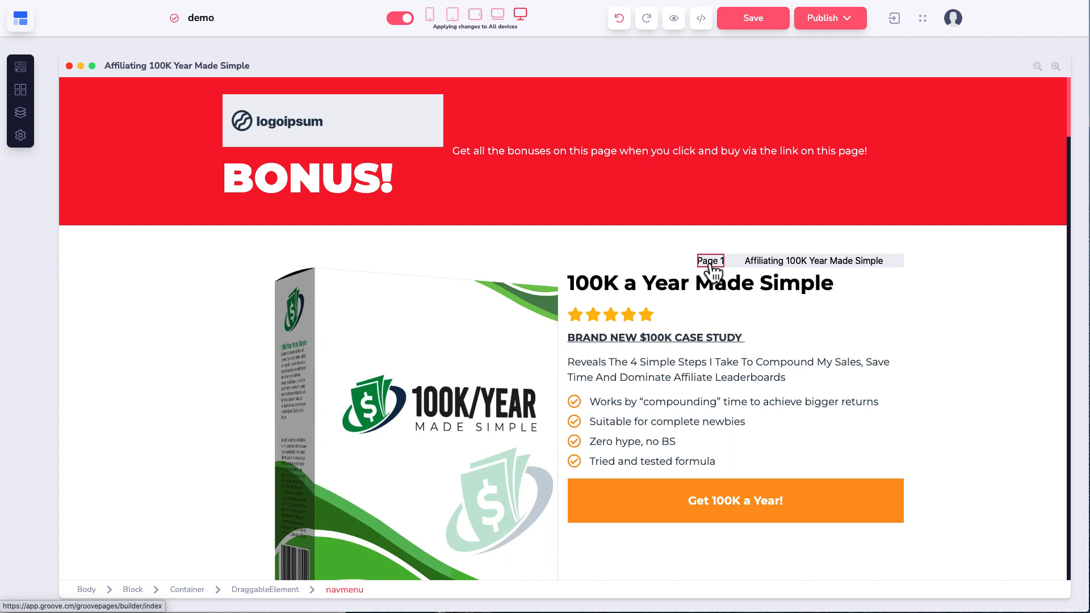
click(306, 124)
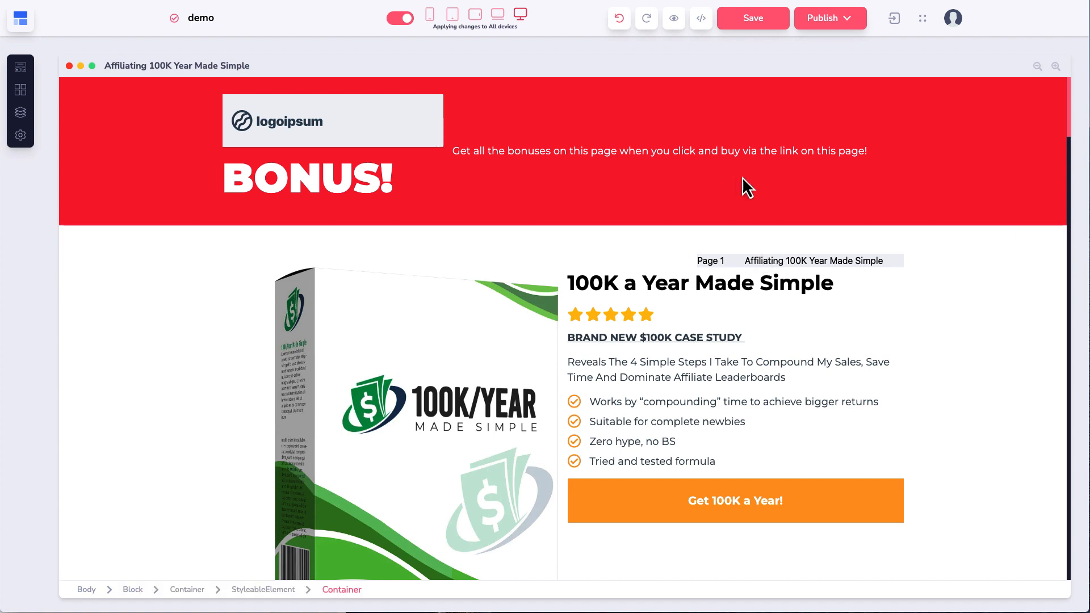
click(620, 22)
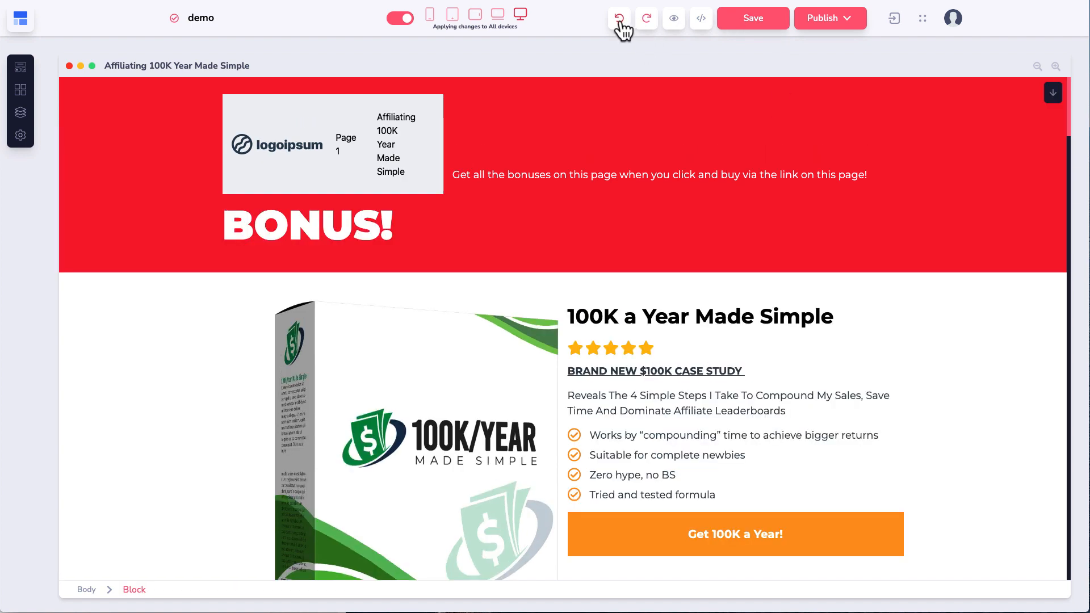
click(619, 20)
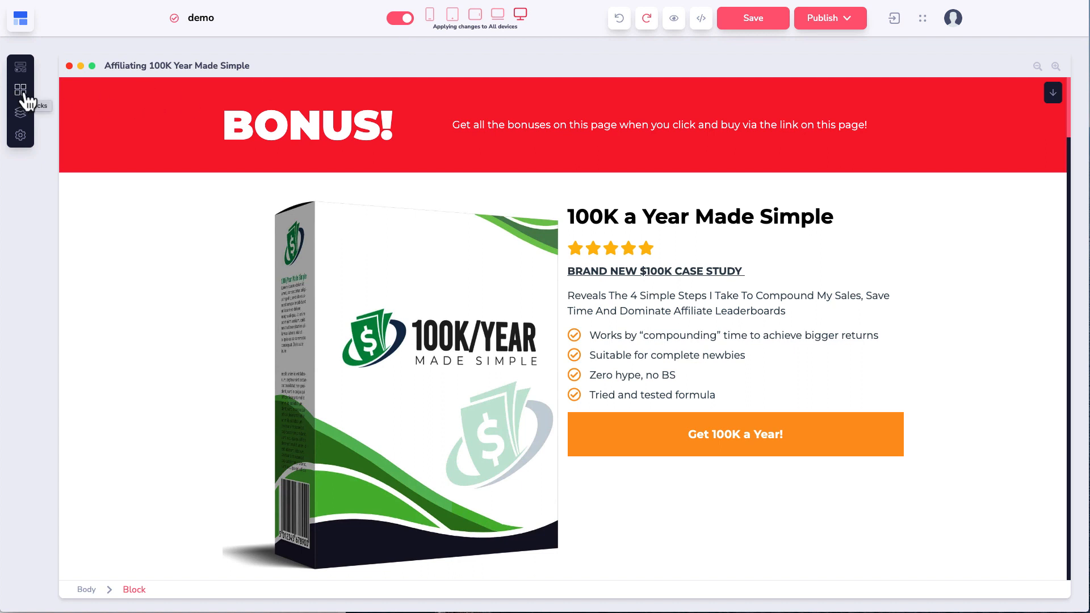
Step: Remove BONUS! from the banner, place it above the product title, and colour it red
click(340, 127)
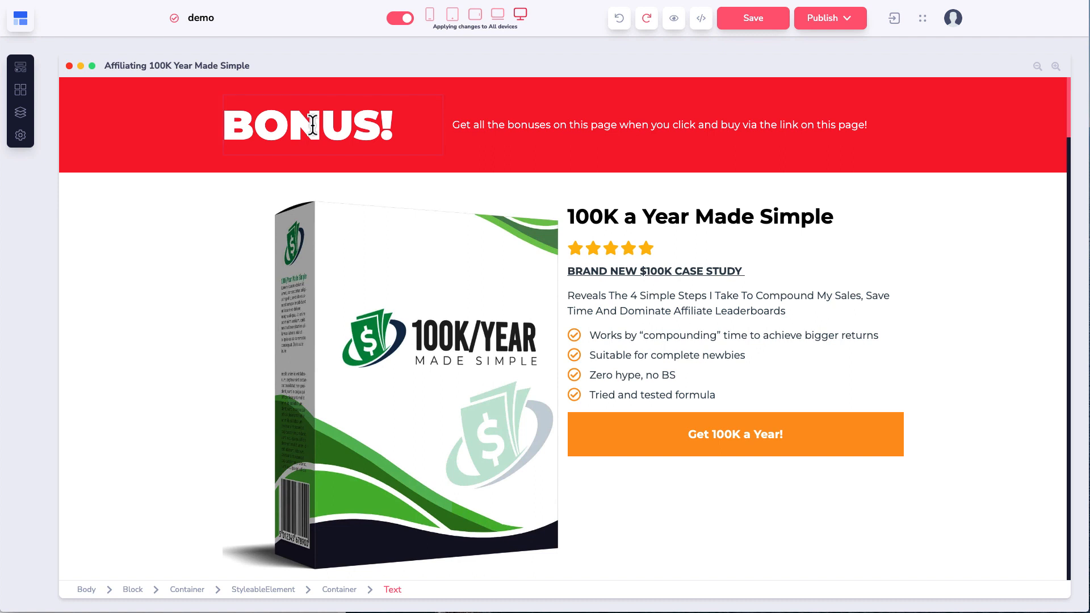
key(Delete)
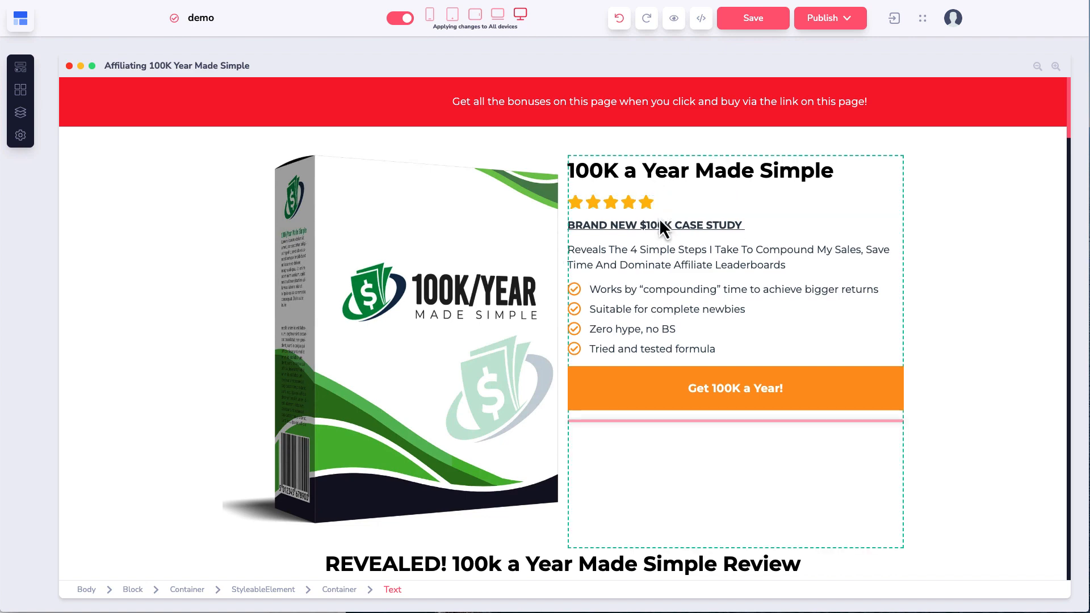
drag(659, 186, 659, 187)
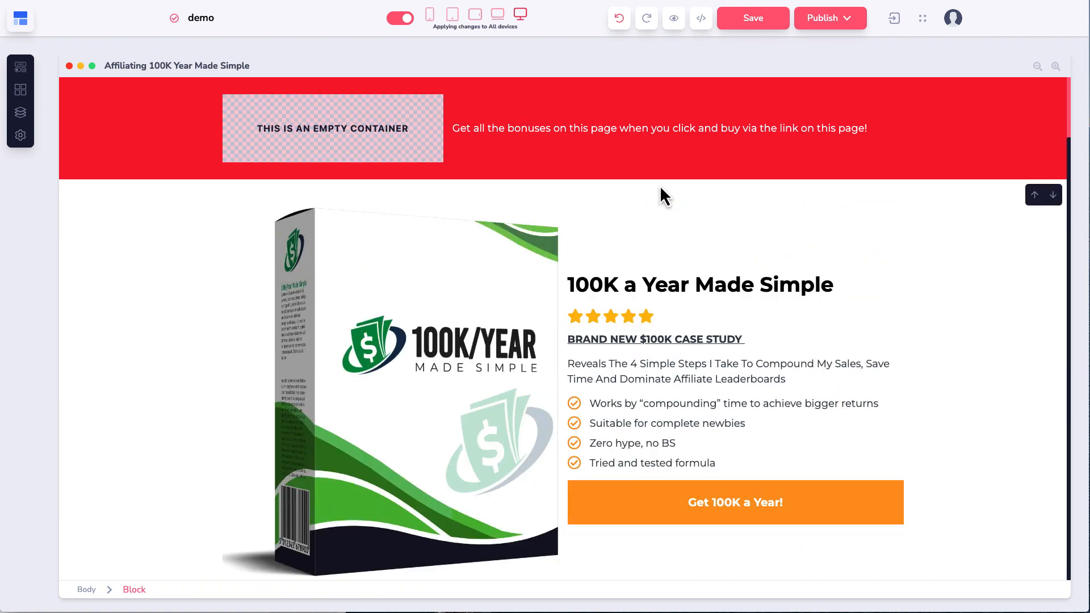
click(682, 240)
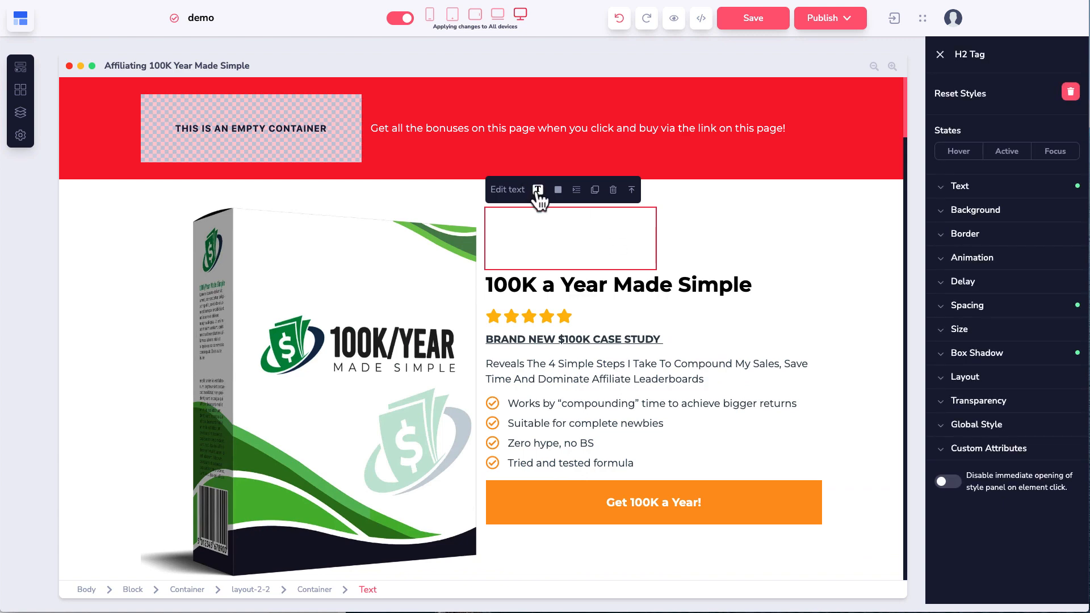
click(538, 189)
mouse_move(541, 304)
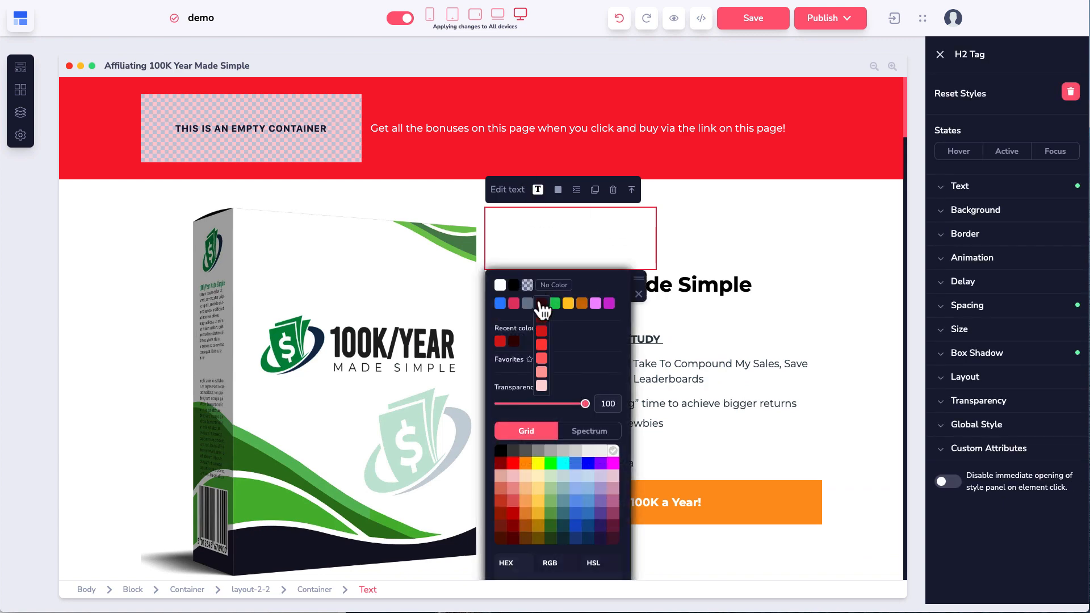
click(500, 342)
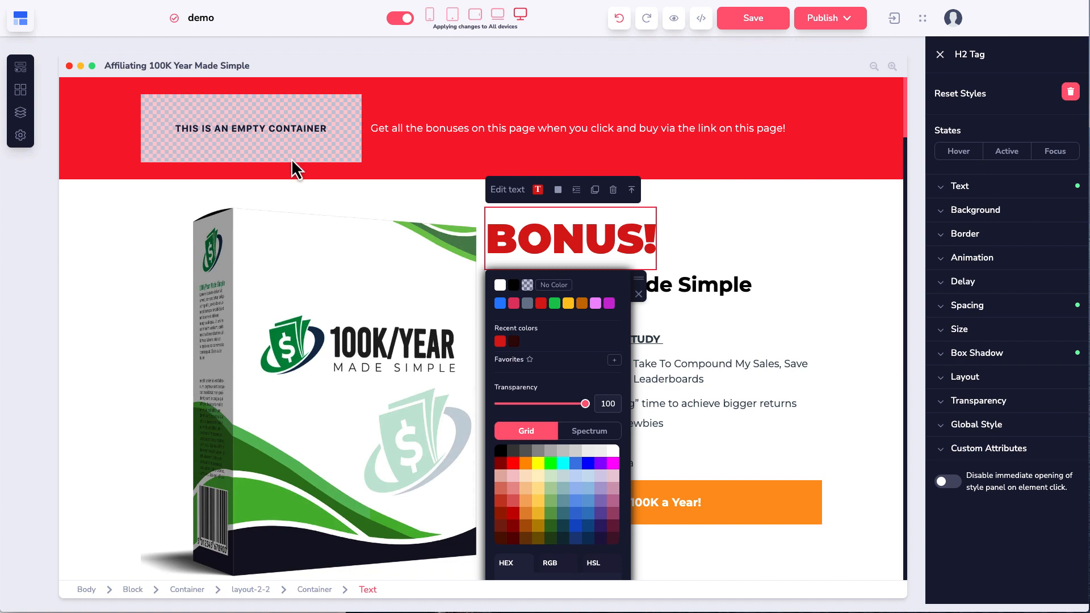
Step: Select letters within the relocated BONUS! heading, then select the white content block
click(747, 241)
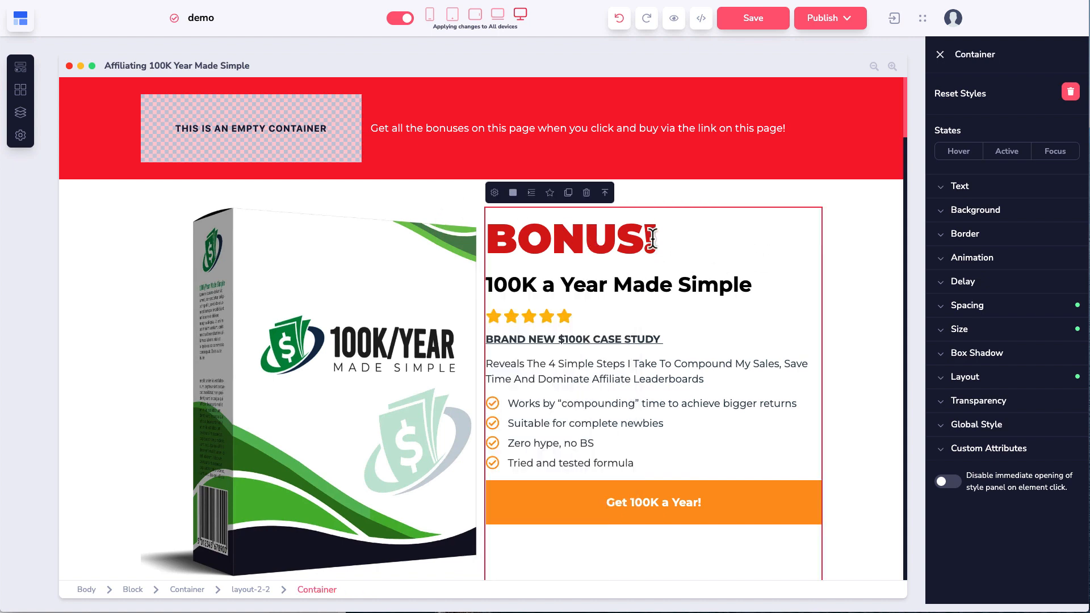
click(603, 241)
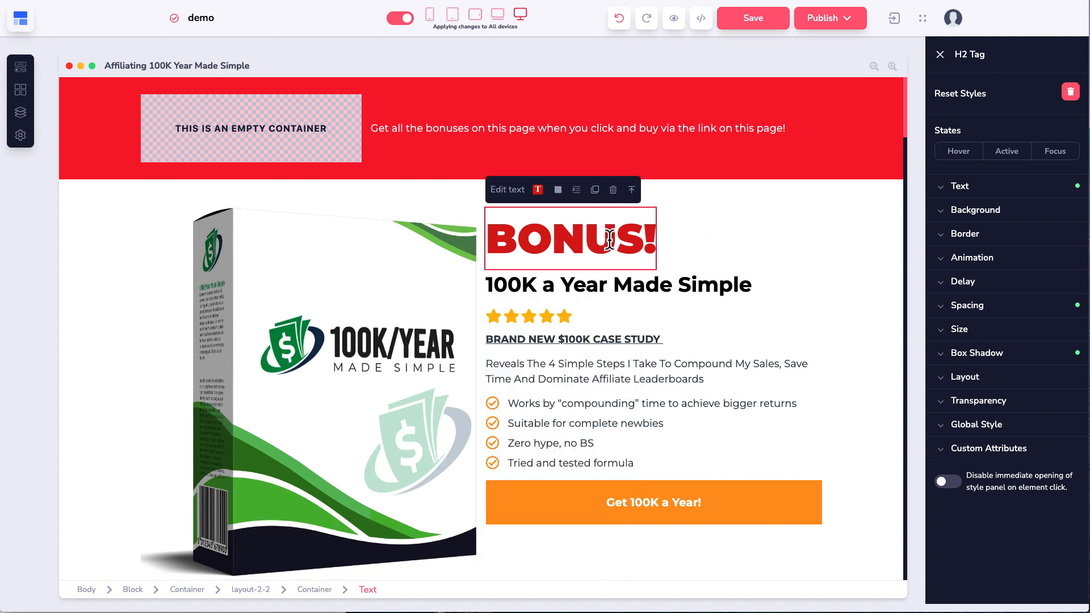
double_click(608, 240)
click(615, 236)
drag(640, 238, 613, 238)
click(613, 239)
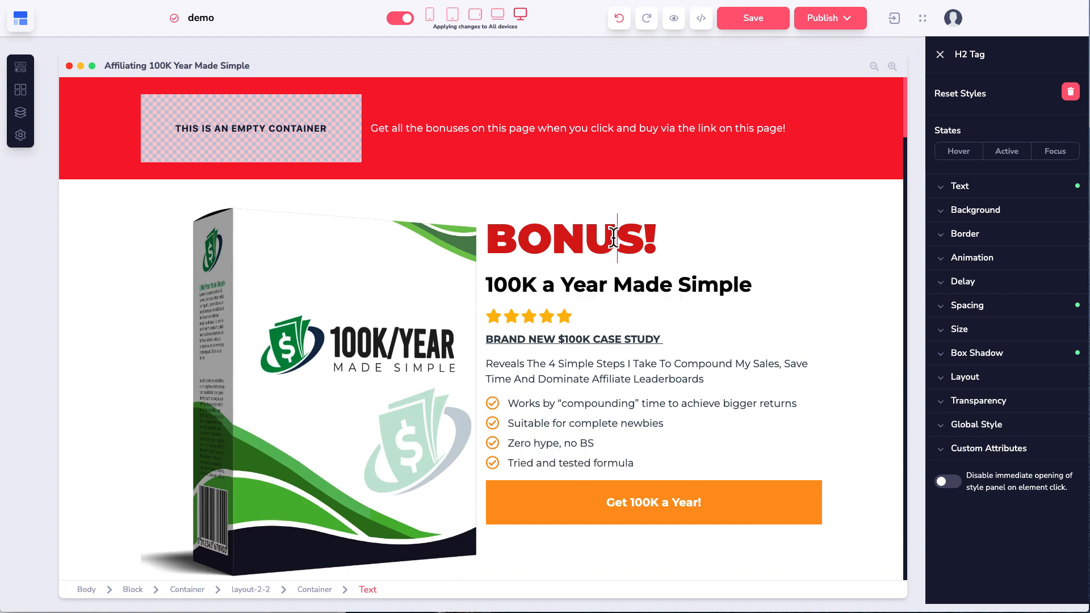
click(526, 243)
drag(526, 242, 562, 217)
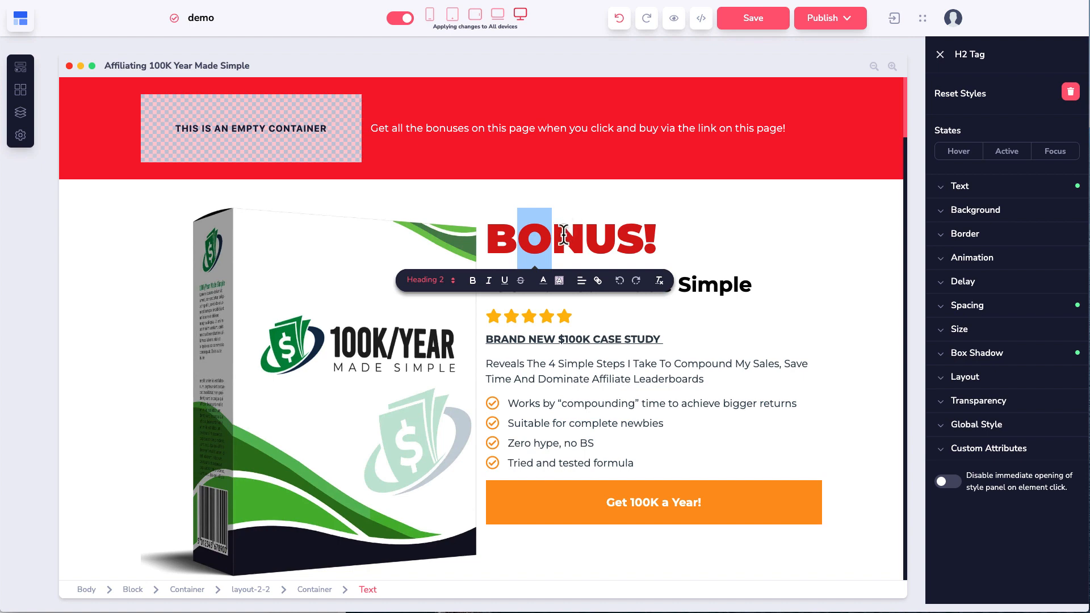
click(586, 235)
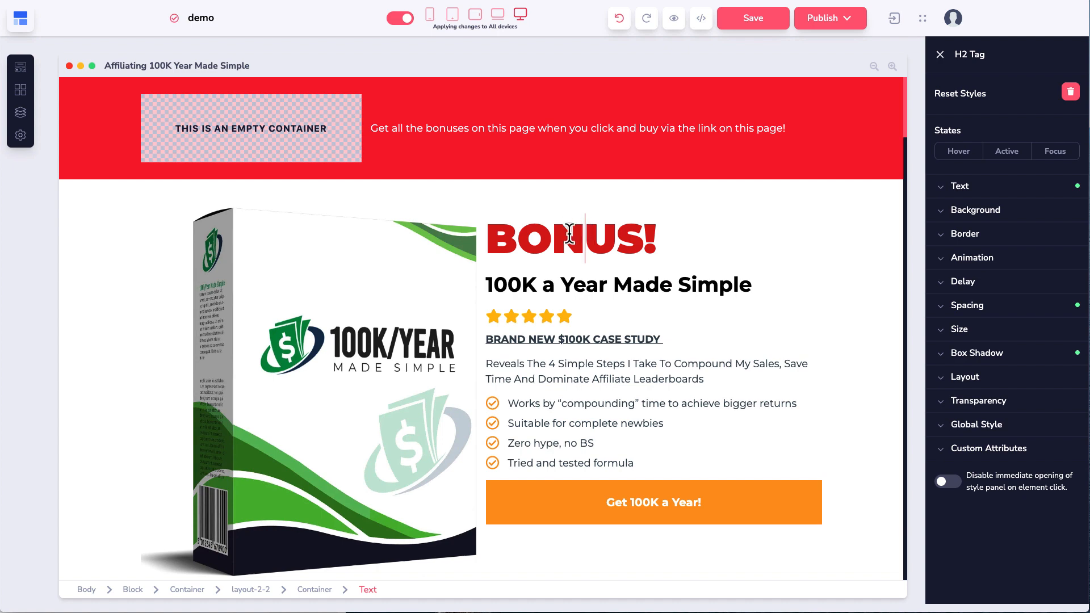
click(561, 201)
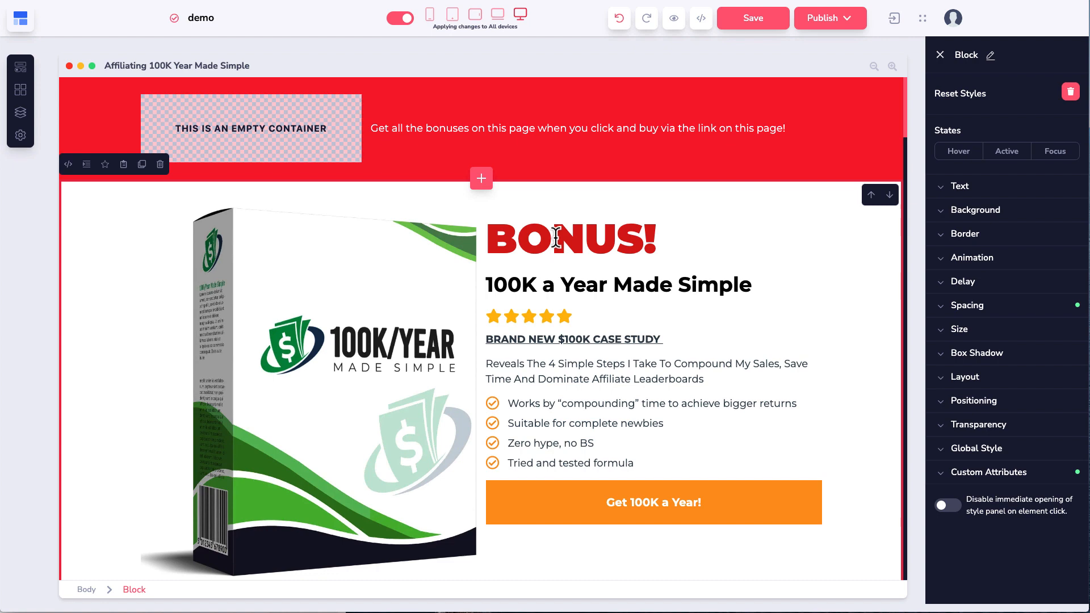
Step: Restore the BONUS! heading to the red banner and try a white container background, then revert it
key(super+z)
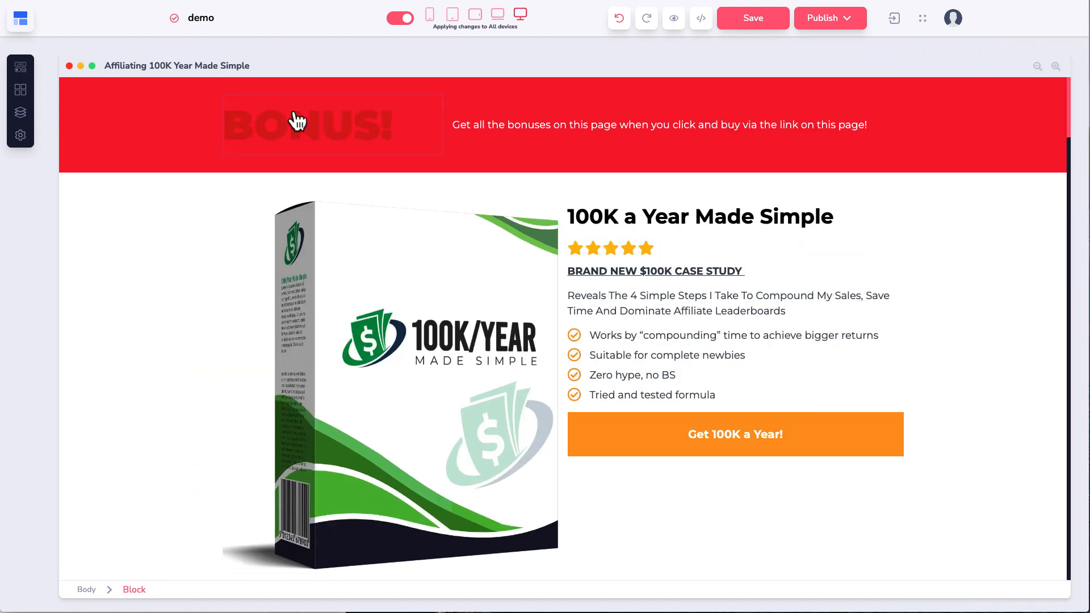
click(292, 117)
click(259, 112)
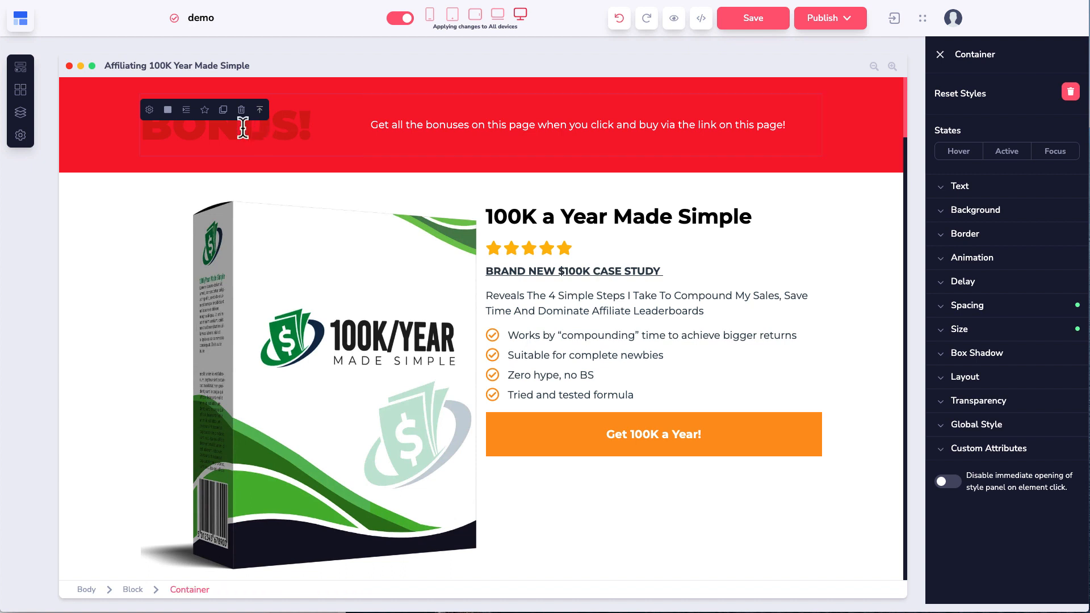
click(167, 111)
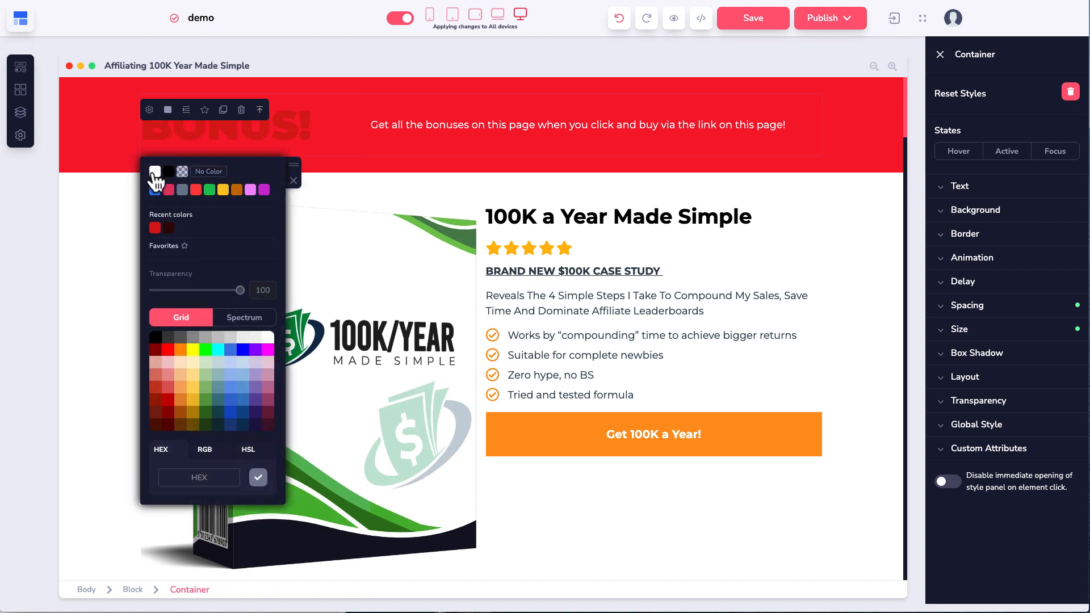
click(154, 172)
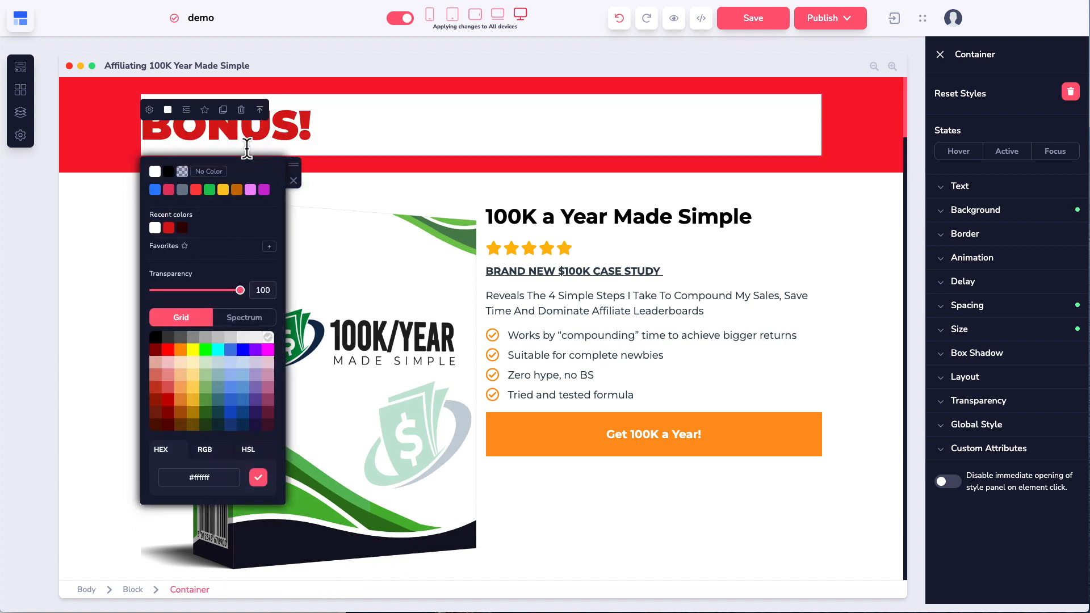
click(620, 19)
Step: Make the BONUS! heading text white (#ffffff)
click(335, 121)
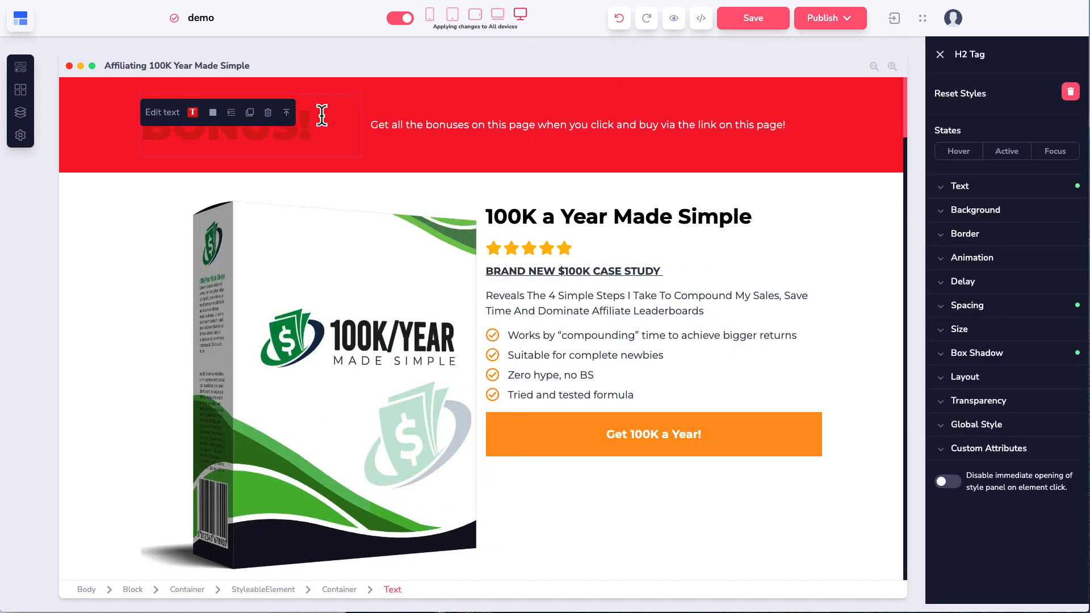
click(193, 113)
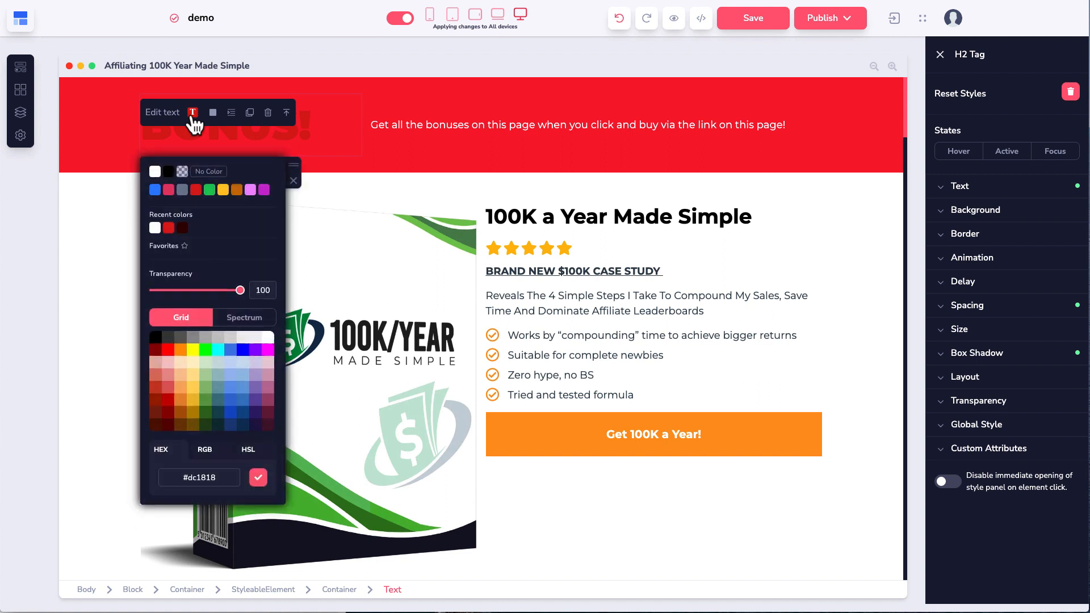
click(155, 171)
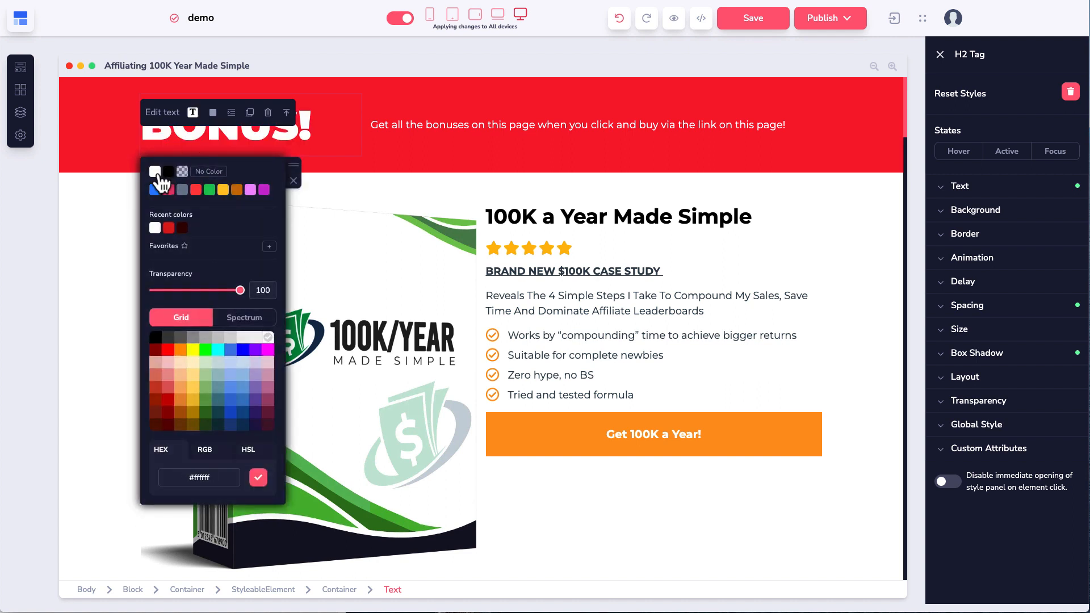
click(393, 176)
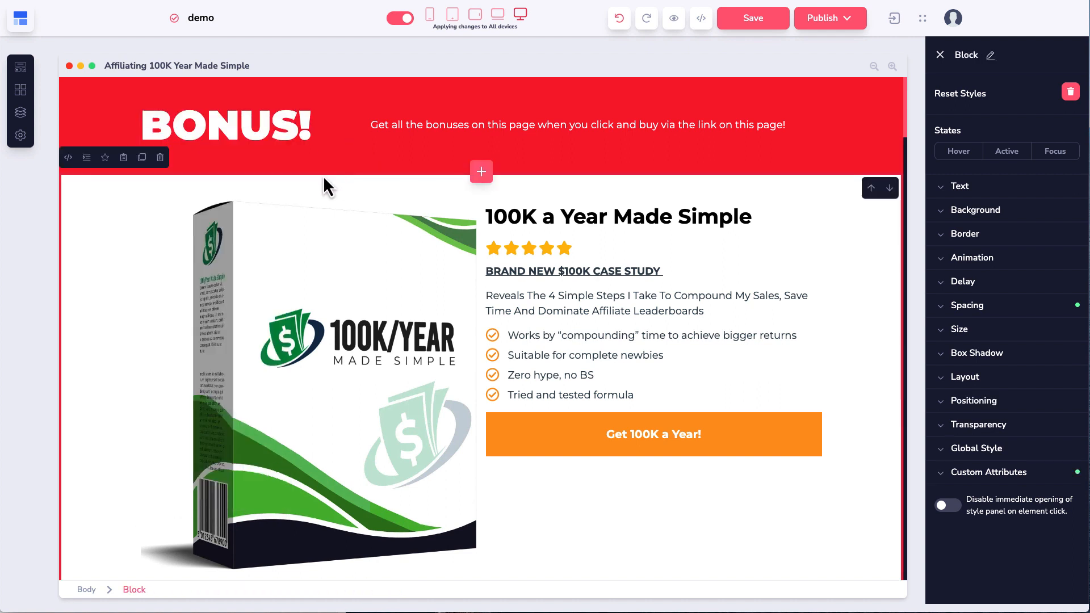
Step: Recheck the heading's text colour, then select its surrounding container and the main page block
click(176, 126)
click(193, 113)
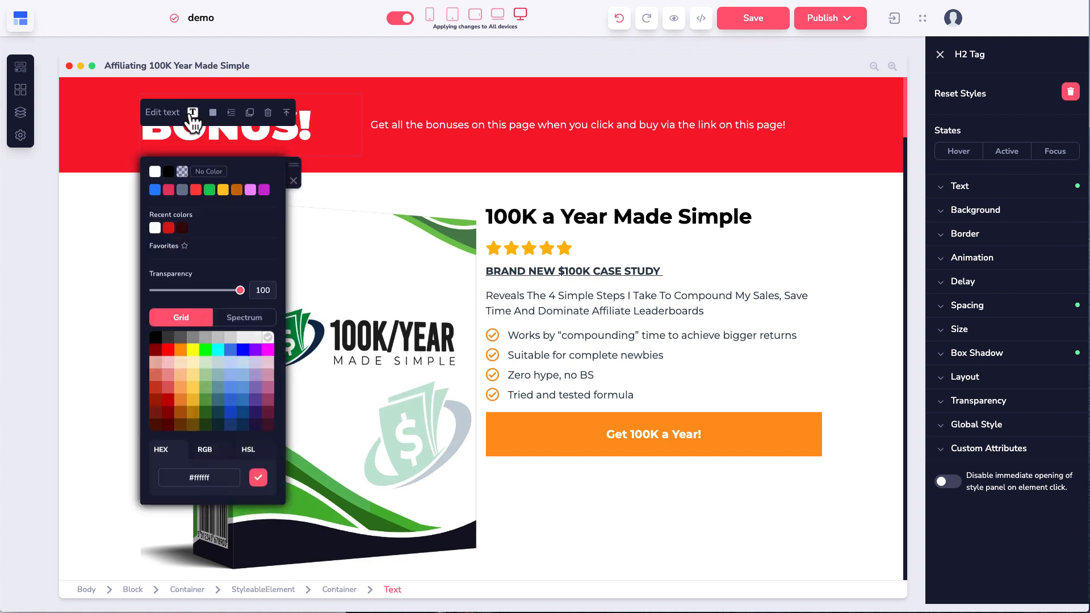
drag(293, 166, 431, 180)
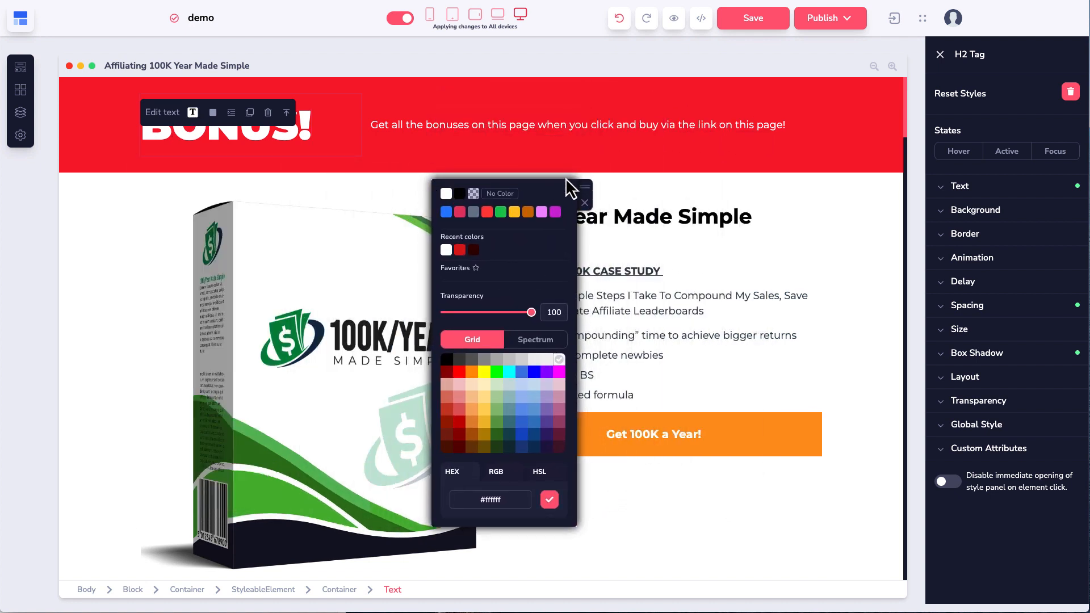
drag(585, 186, 142, 158)
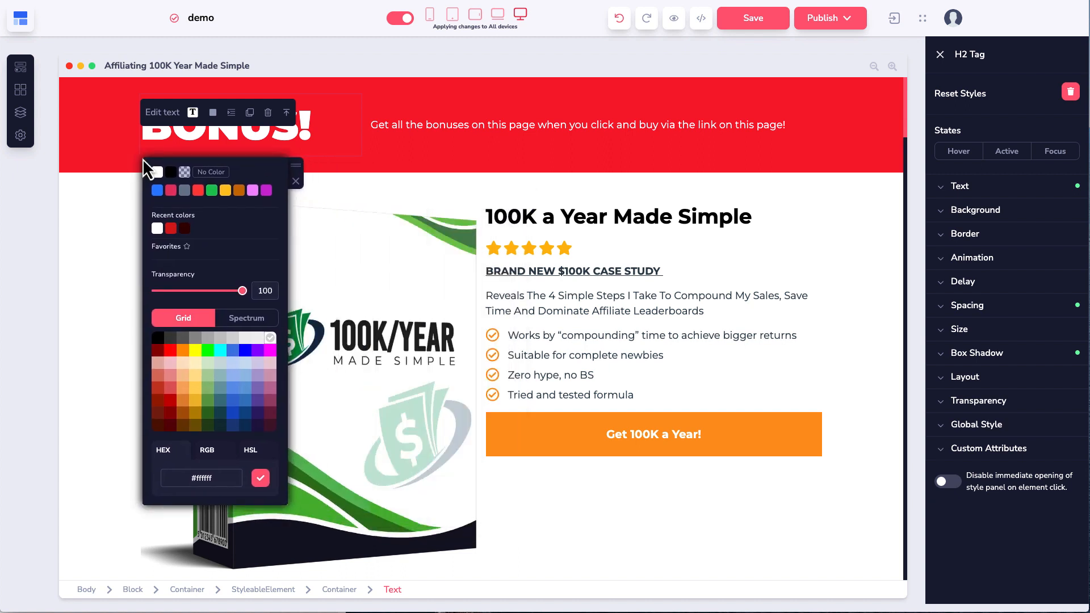
click(296, 181)
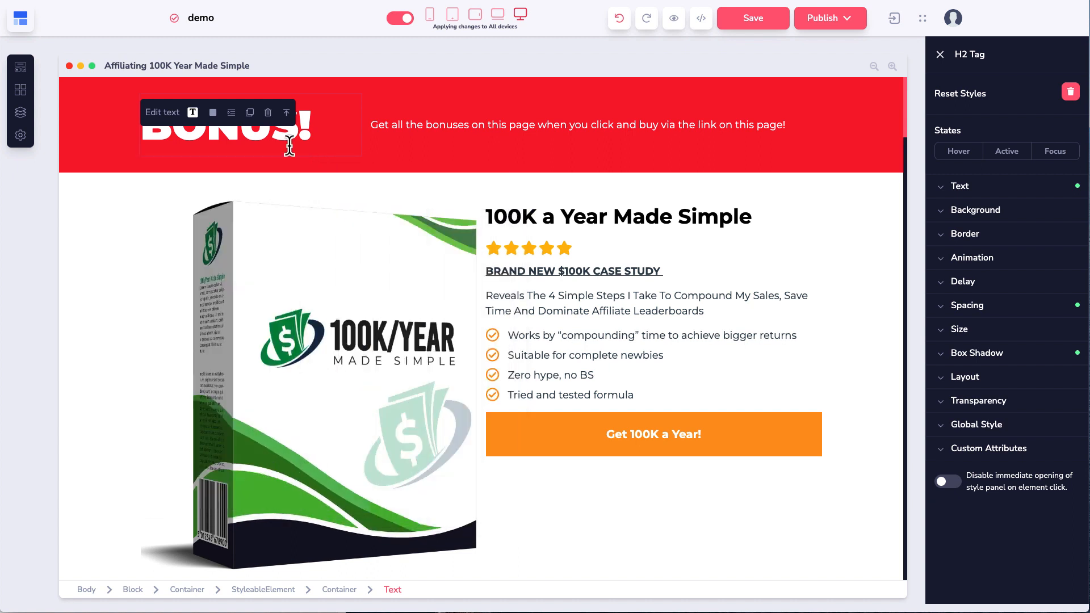
click(287, 113)
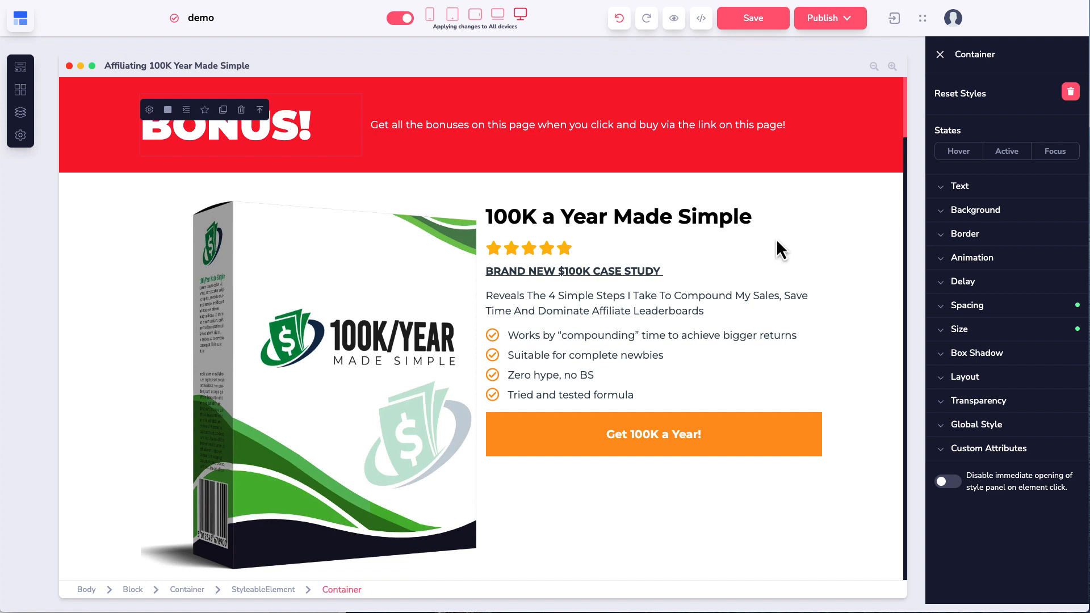
click(128, 185)
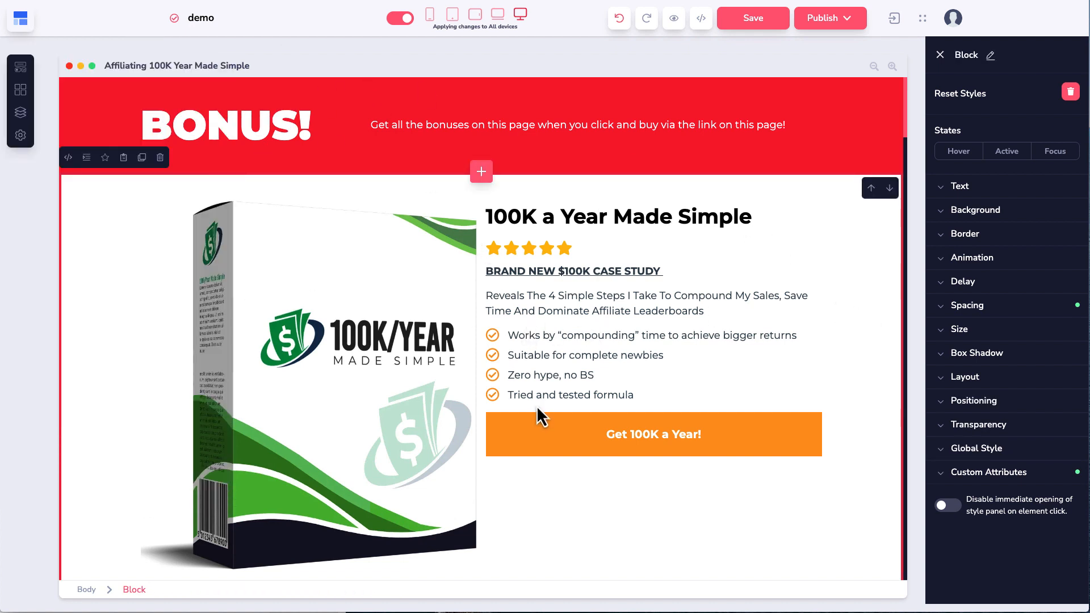
Step: Add one sub-label reading 'Sub lable' to the Get 100K a Year! button
click(497, 429)
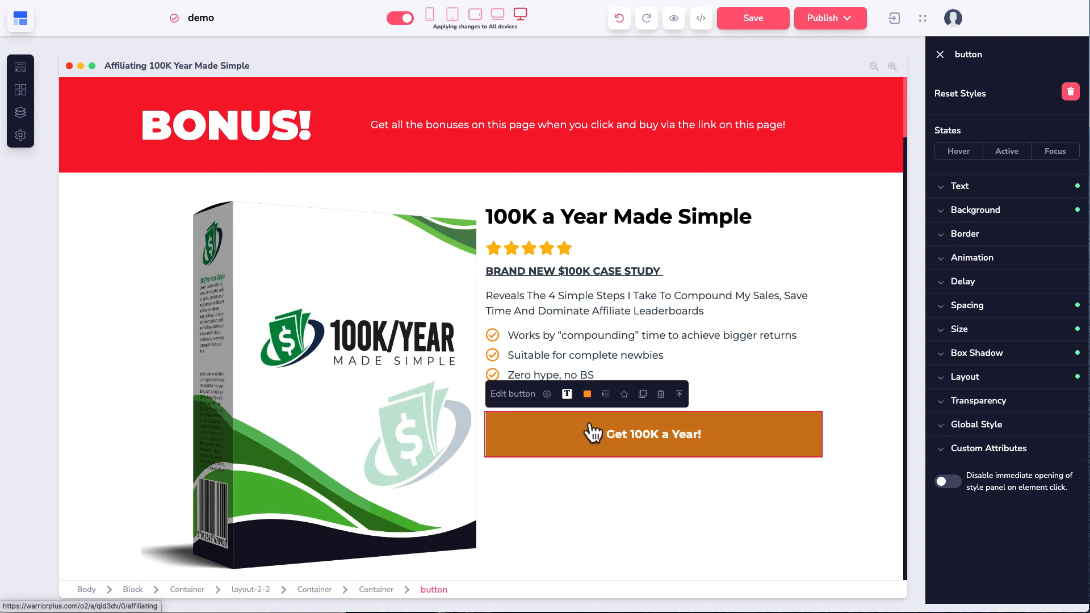
click(547, 395)
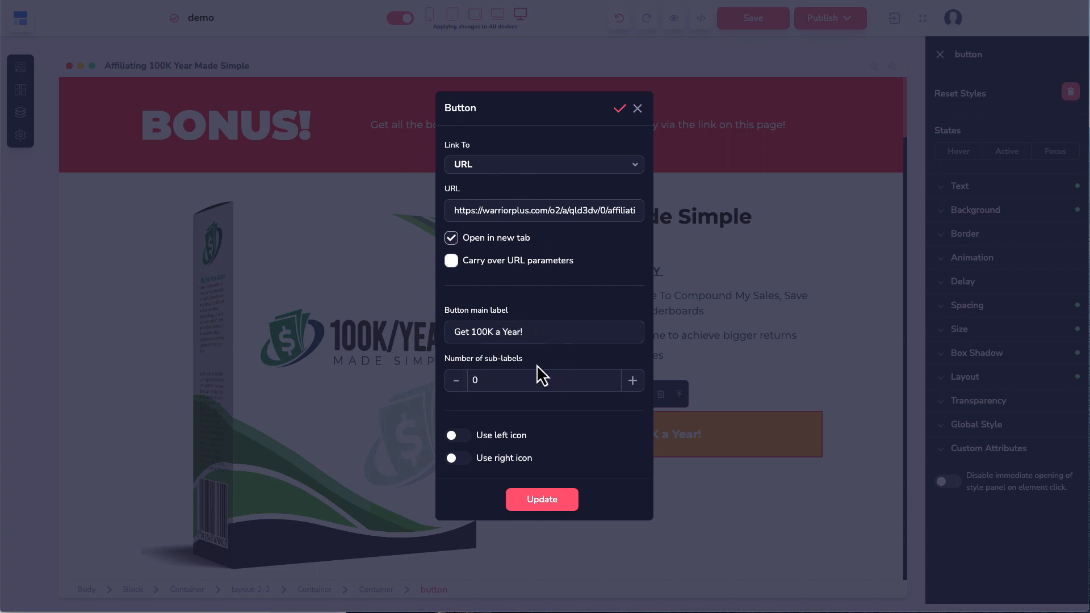
click(634, 384)
click(476, 406)
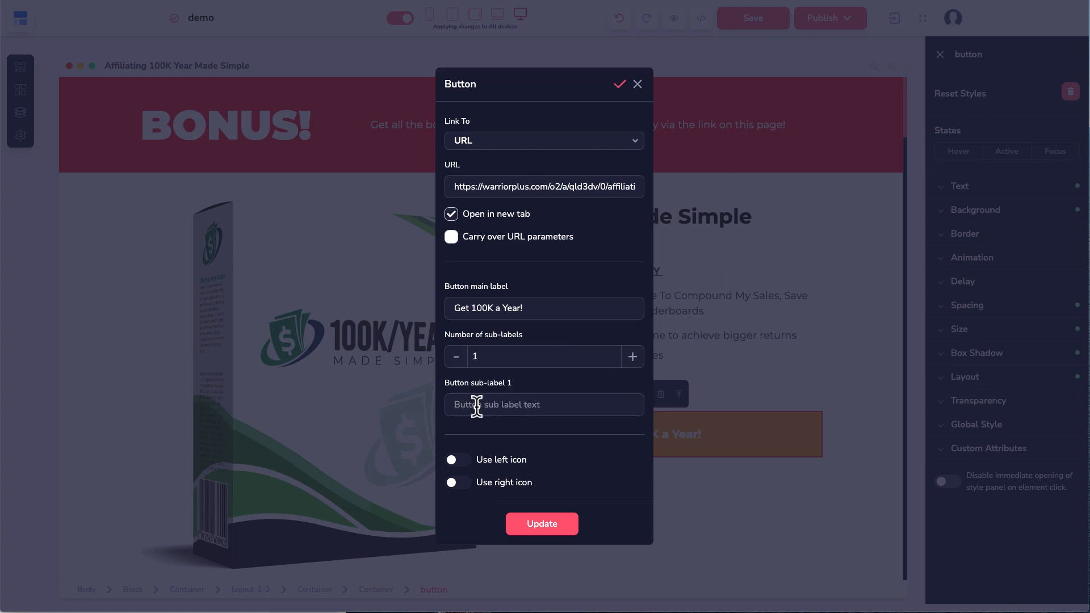
text(Sub lable)
click(567, 527)
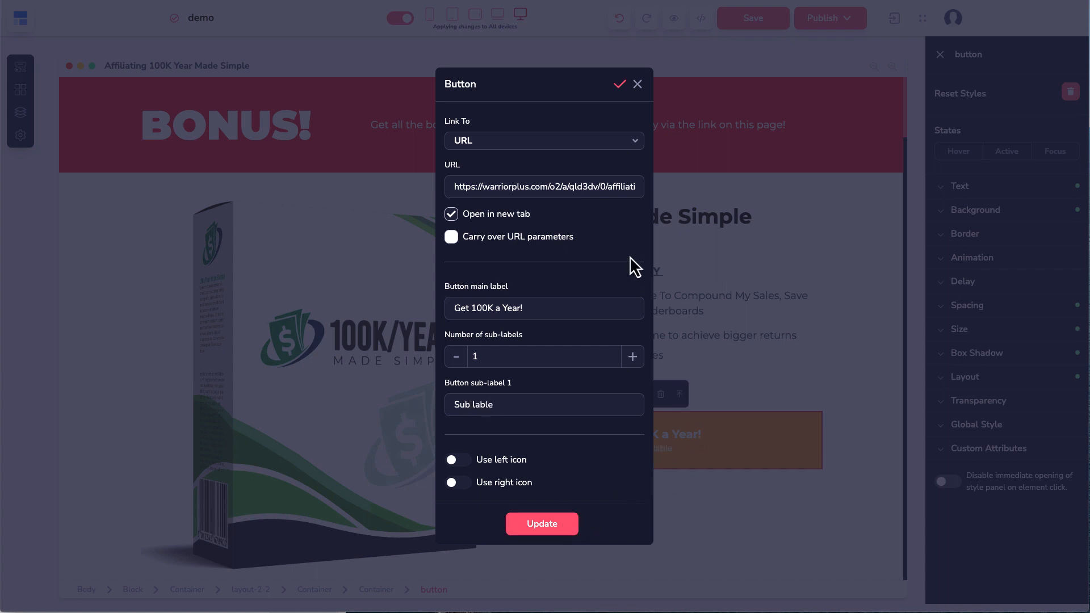
click(637, 85)
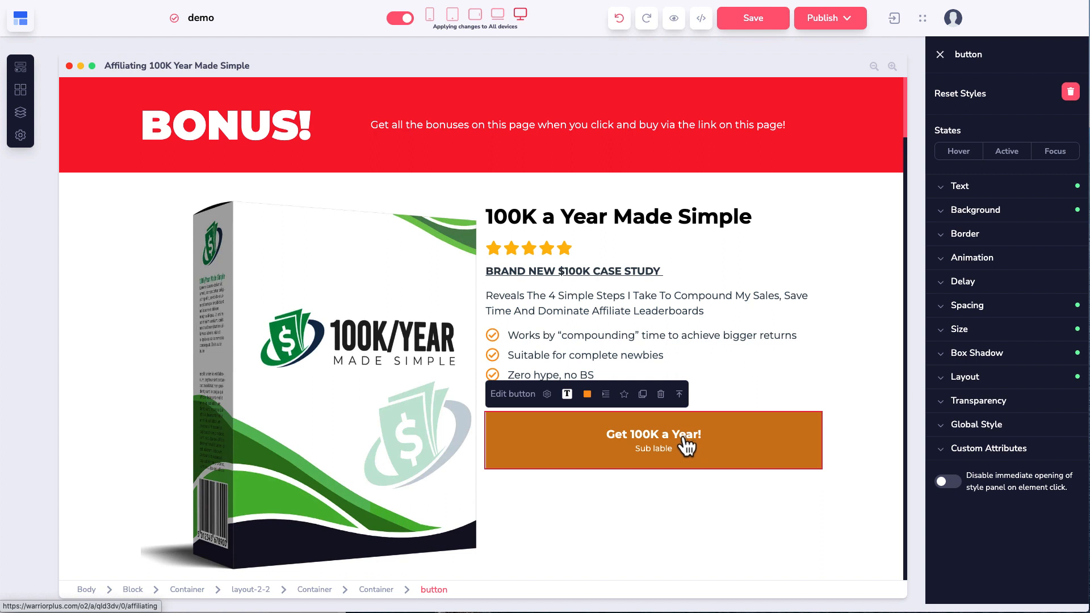
Step: Increase the text size of the button's main label
click(687, 447)
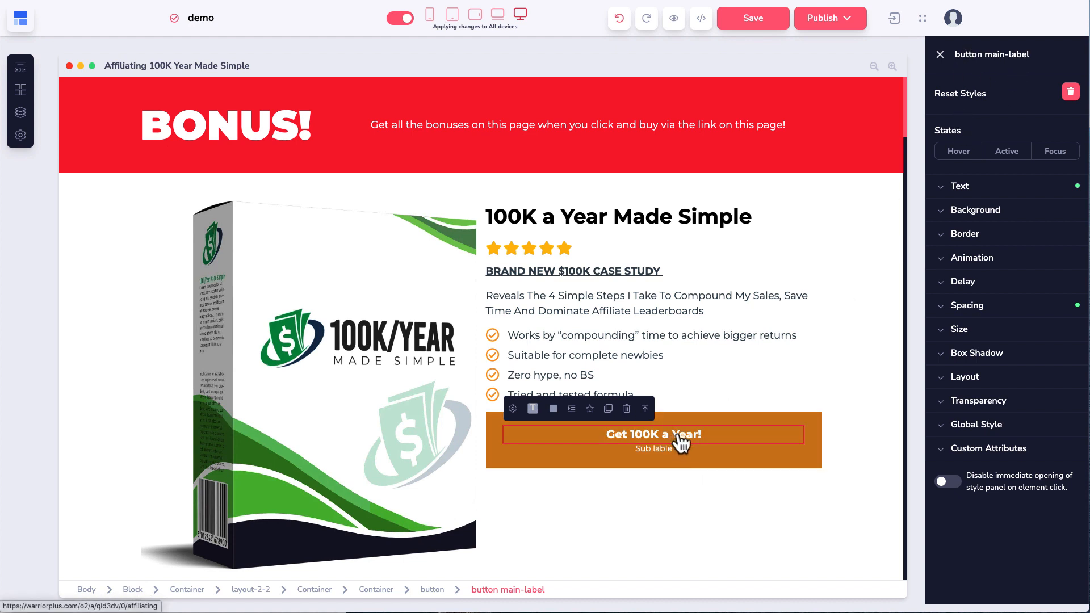
click(956, 189)
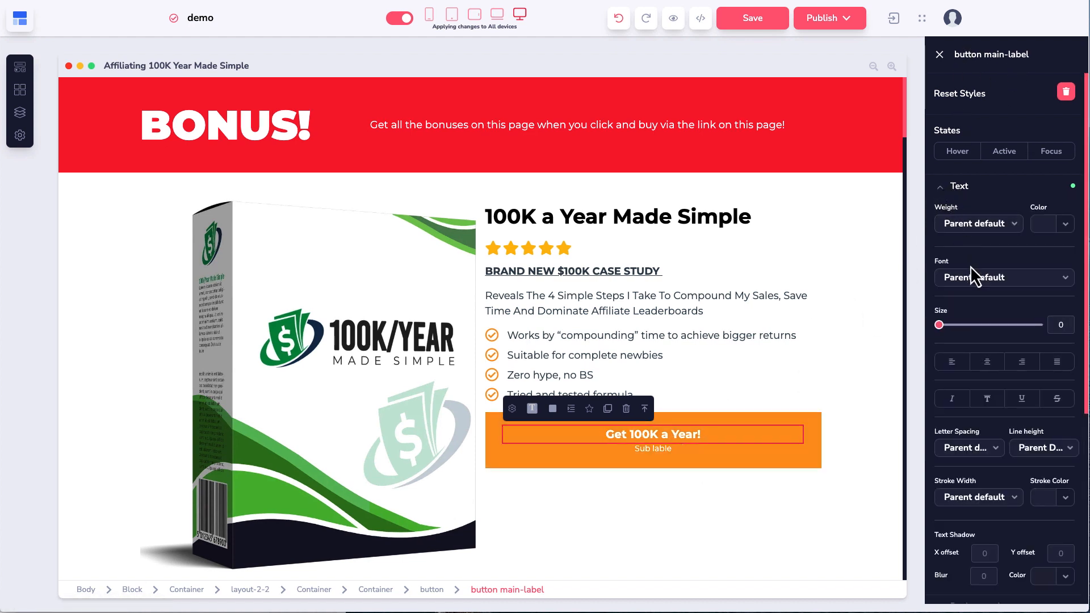
drag(943, 332, 972, 336)
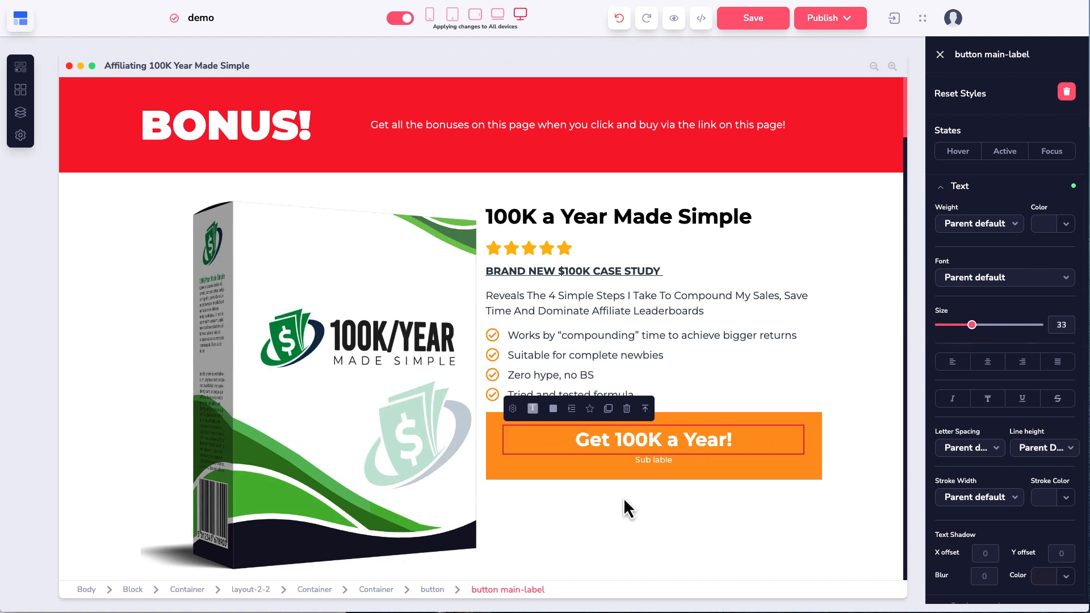
Step: Colour the 'Sub lable' sub-label text pink
click(654, 465)
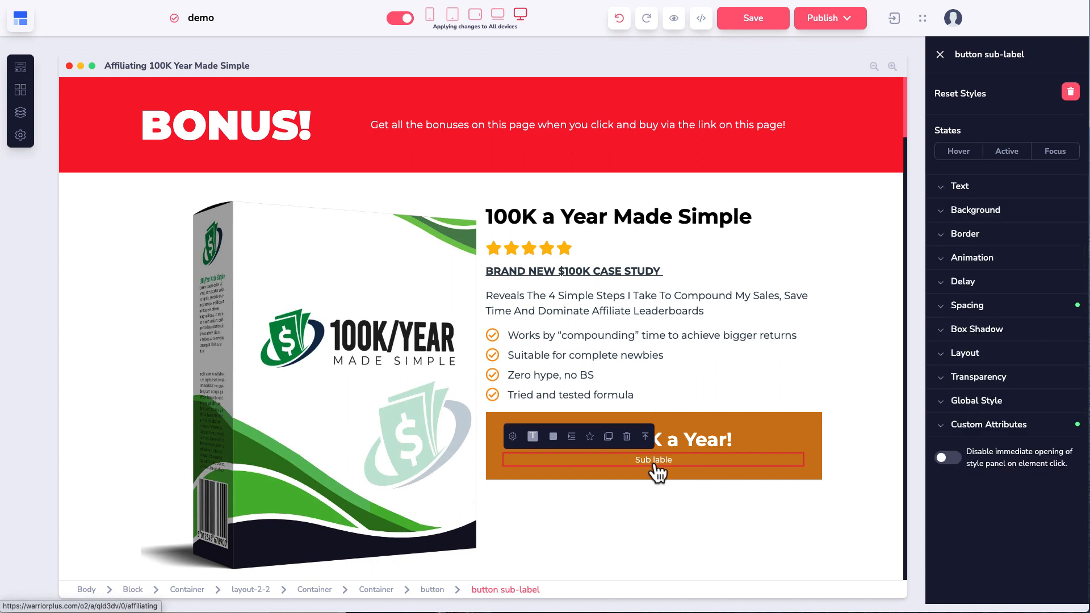
click(533, 439)
mouse_move(560, 514)
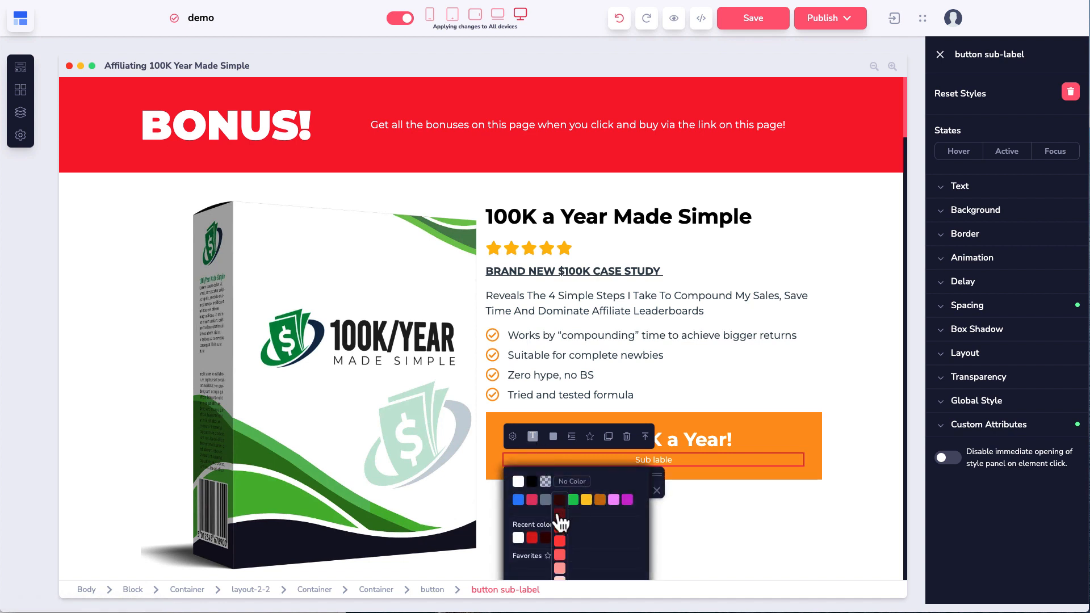
mouse_move(588, 503)
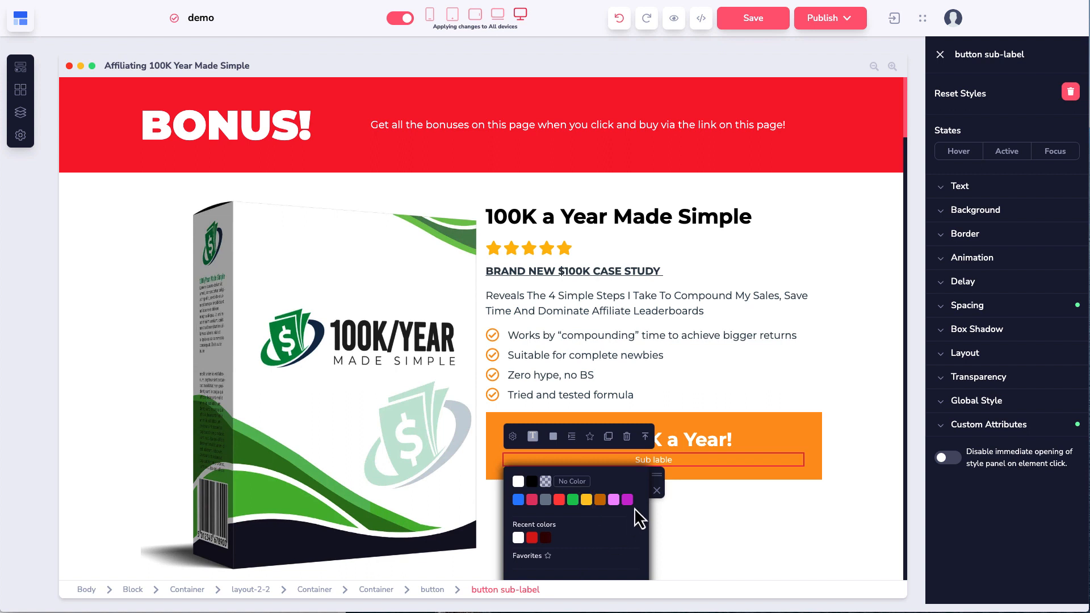
mouse_move(629, 503)
click(628, 556)
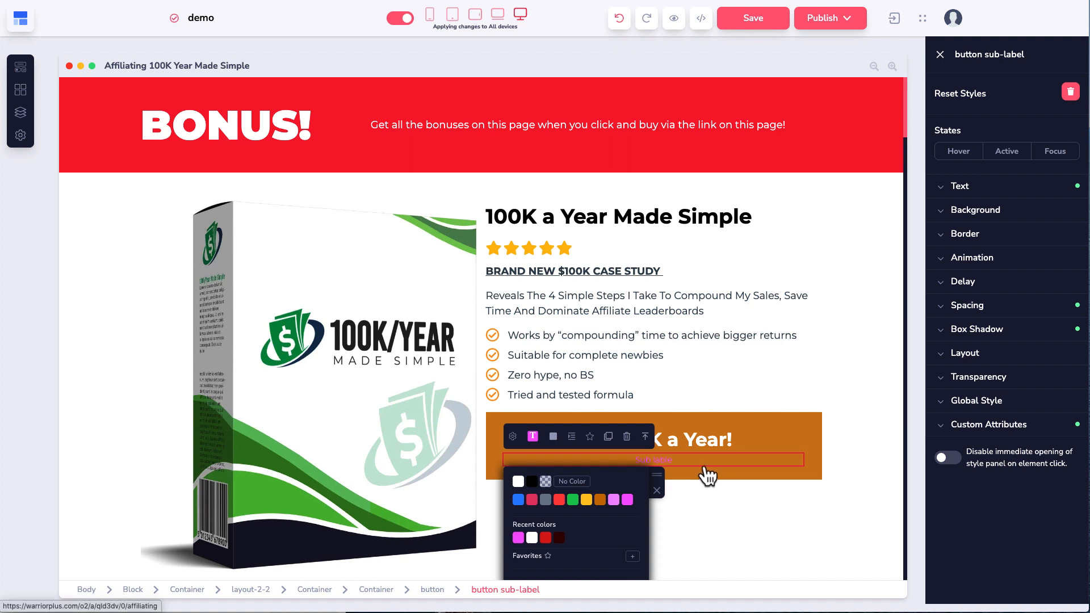
click(814, 385)
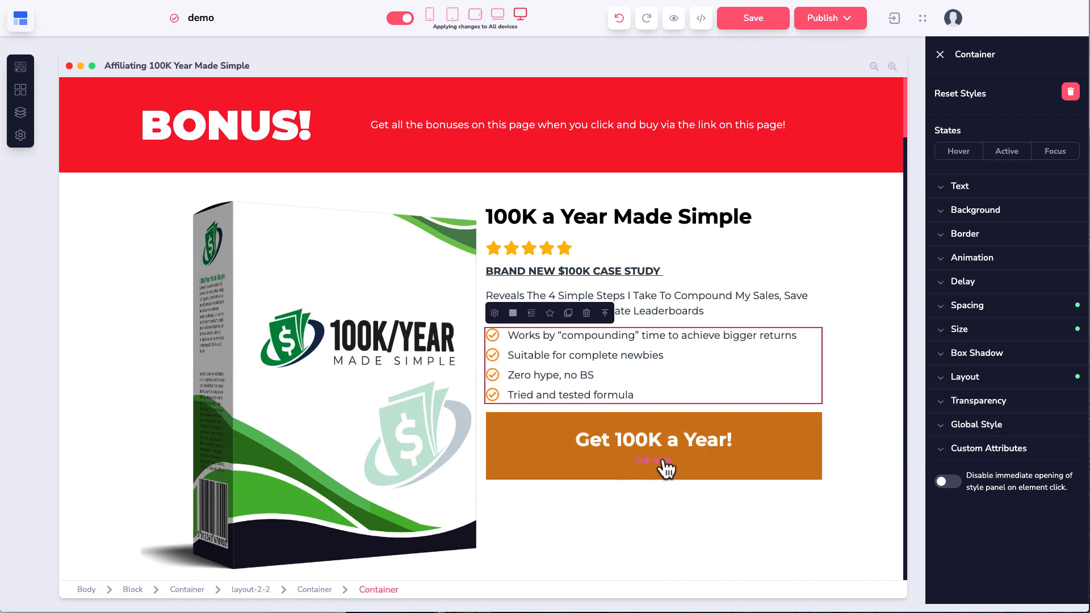
Step: Enlarge the sub-label text to size 44
click(725, 477)
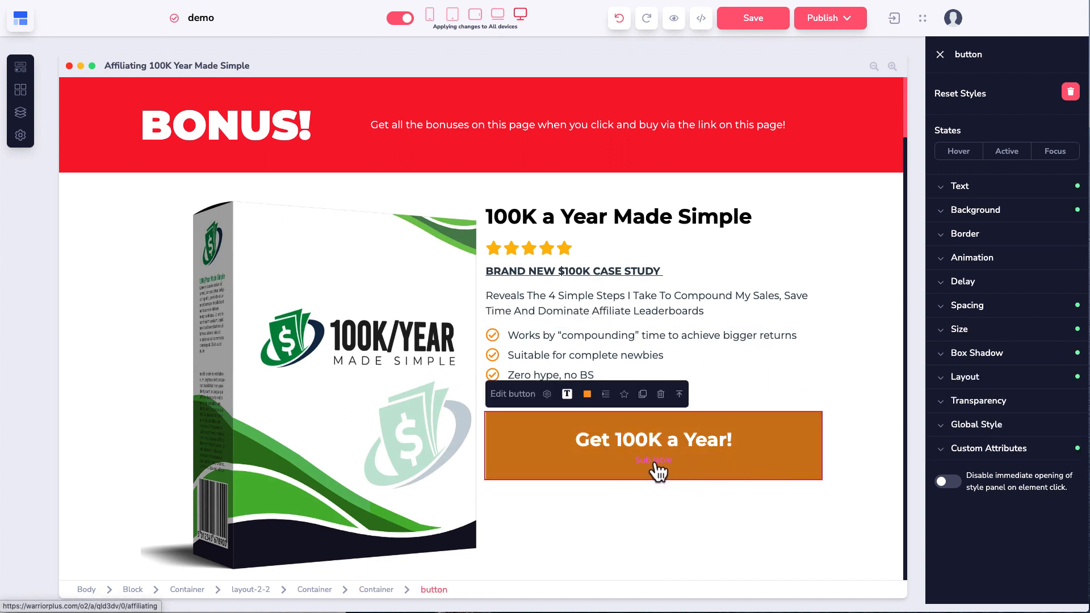
click(657, 464)
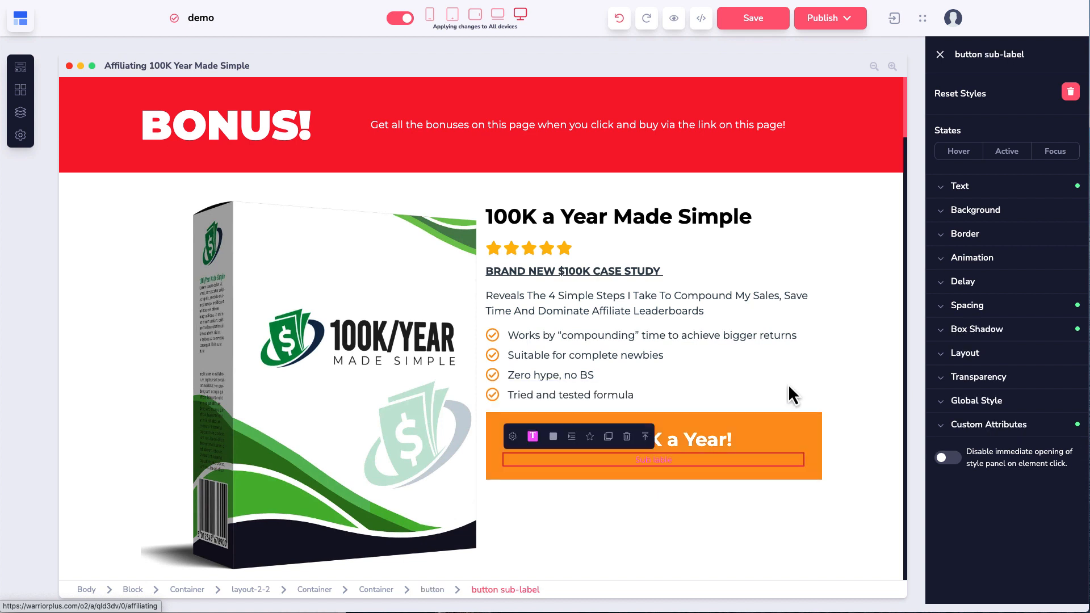
click(944, 193)
drag(940, 328, 984, 334)
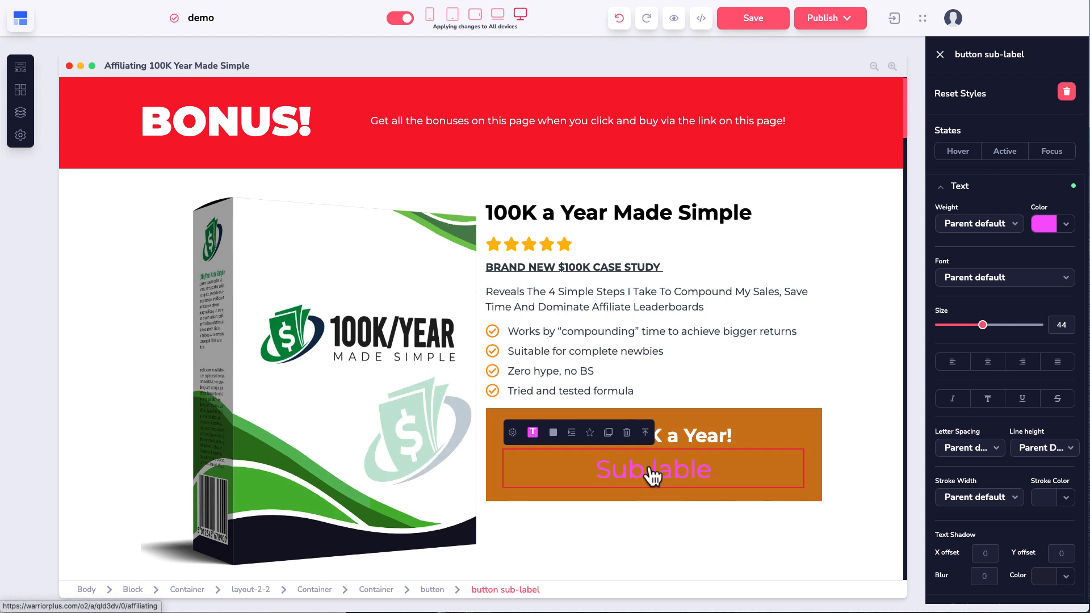
click(752, 395)
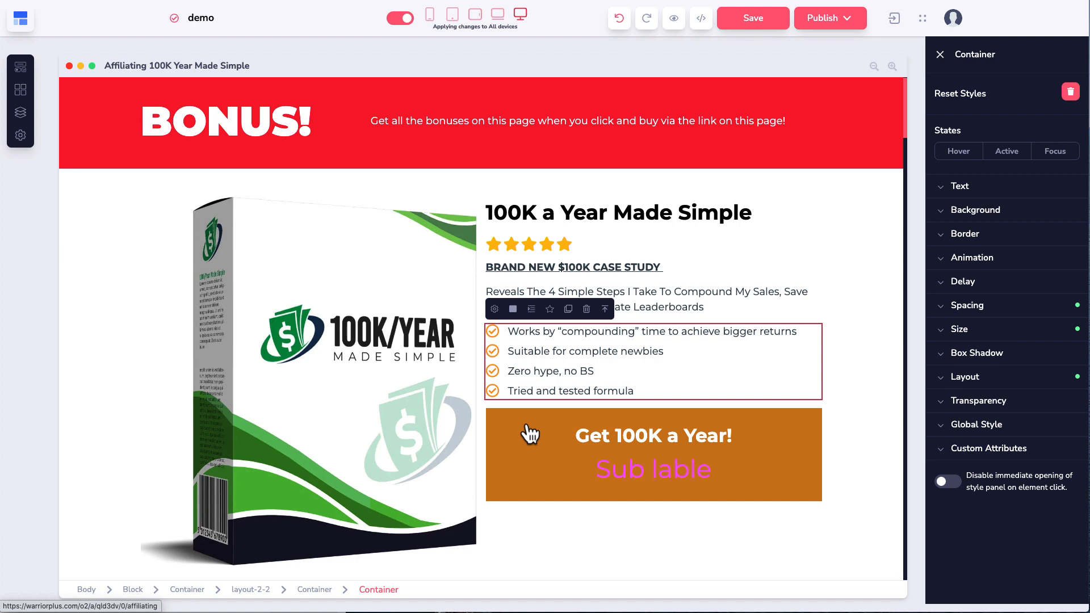
Step: Rename the site from 'demo' to 'demo site'
click(21, 114)
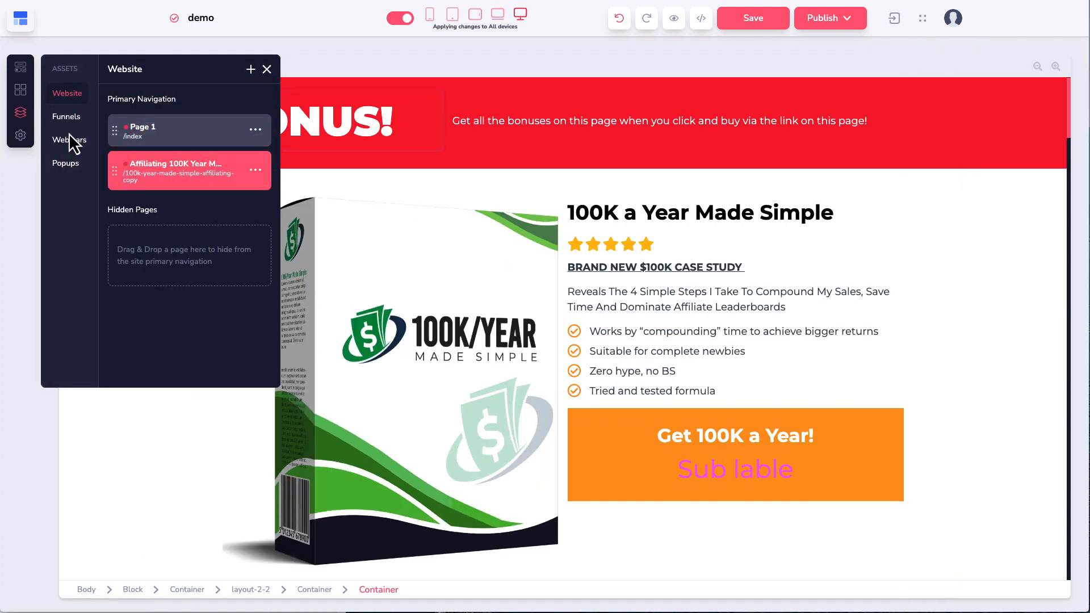
click(219, 19)
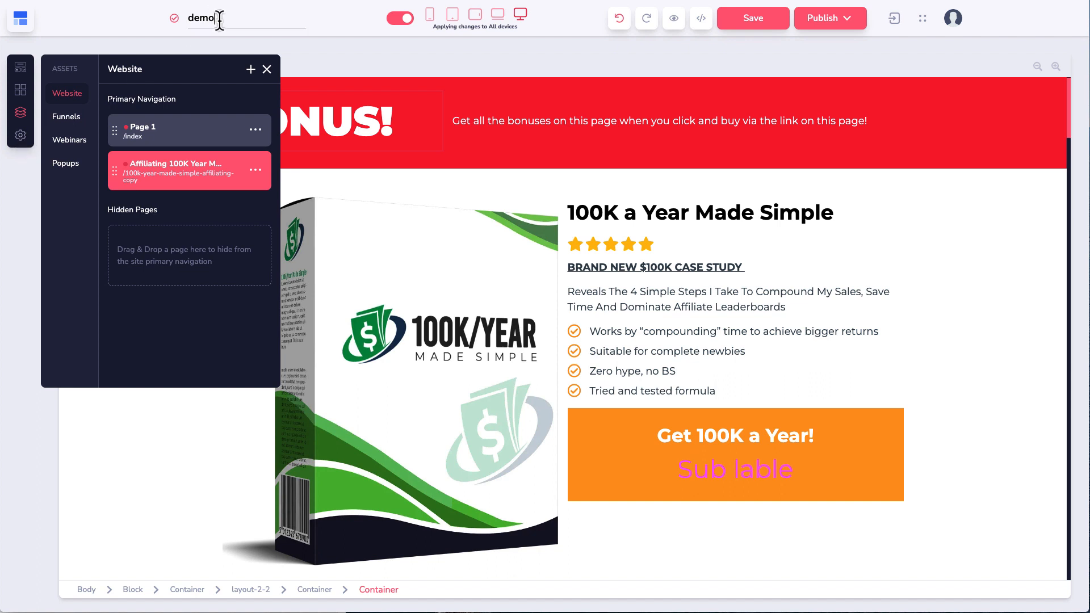
click(267, 69)
click(226, 18)
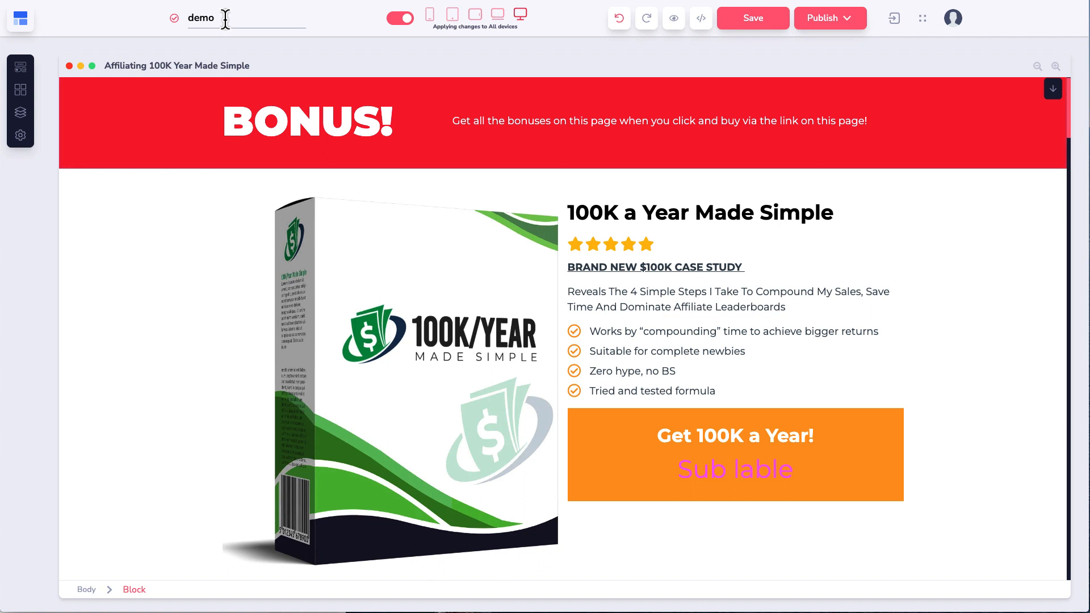
text(site)
click(246, 51)
Step: Look over the page settings, then switch the editor to Page 1
click(21, 137)
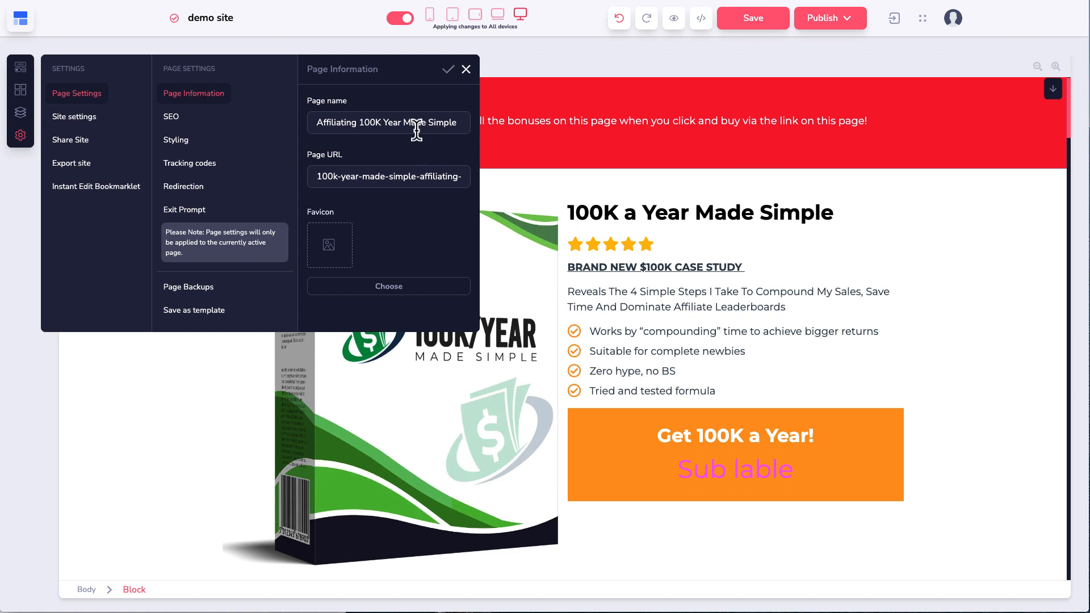
click(467, 69)
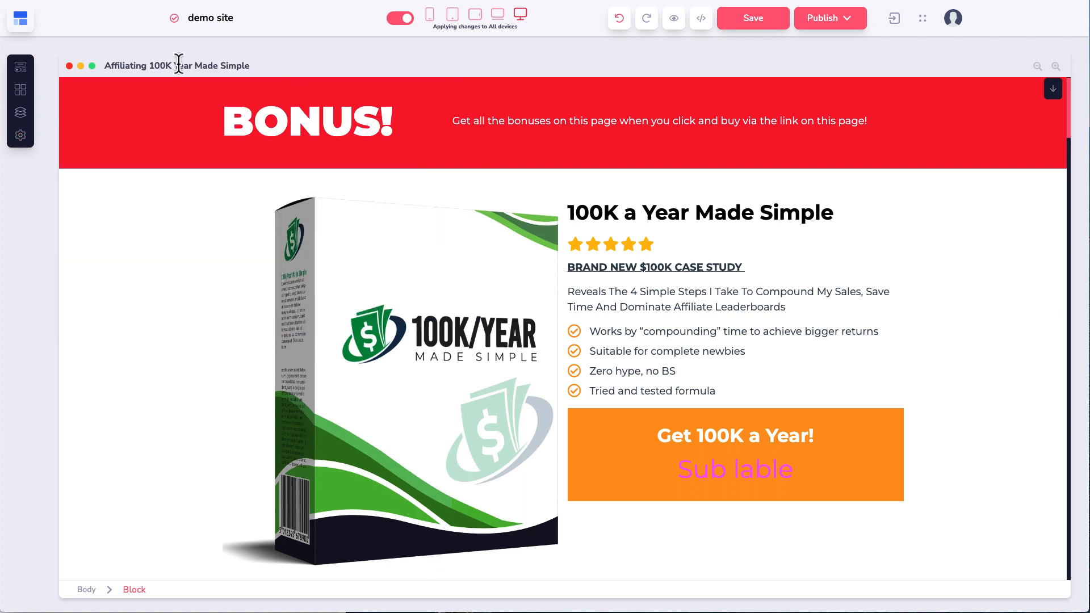
drag(107, 68, 250, 68)
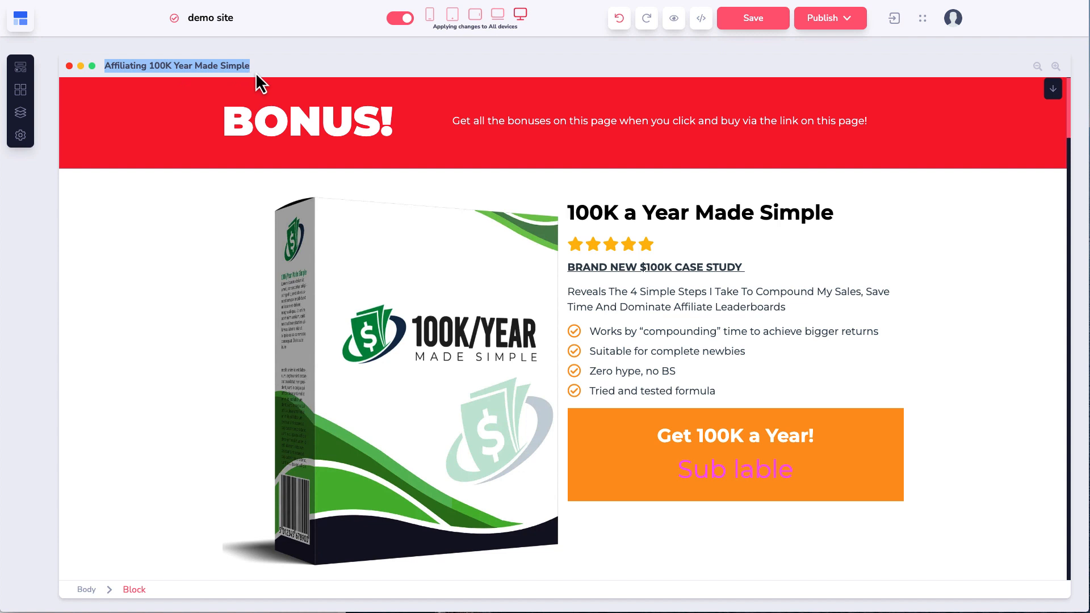
click(21, 117)
click(169, 135)
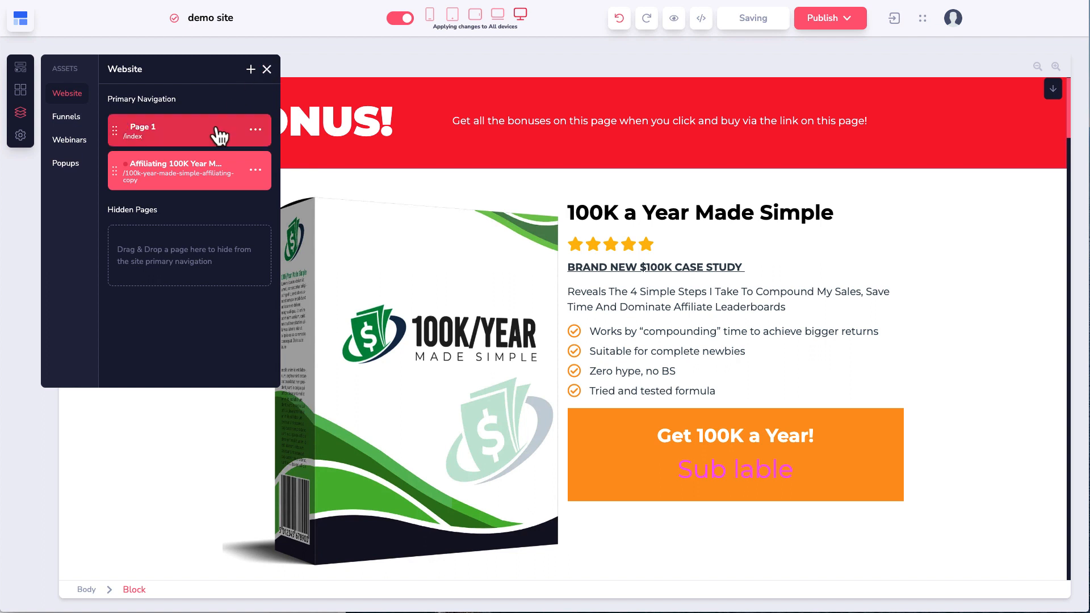
click(267, 69)
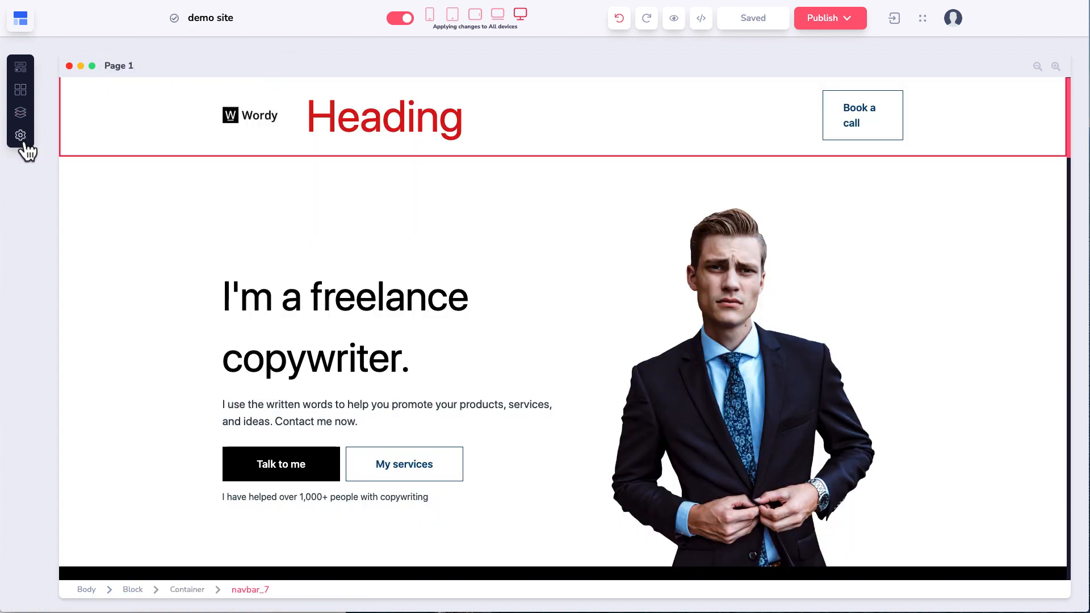
Step: Set the Business or website name to 'Demo and Test Site 2022' in Site settings and save
click(25, 143)
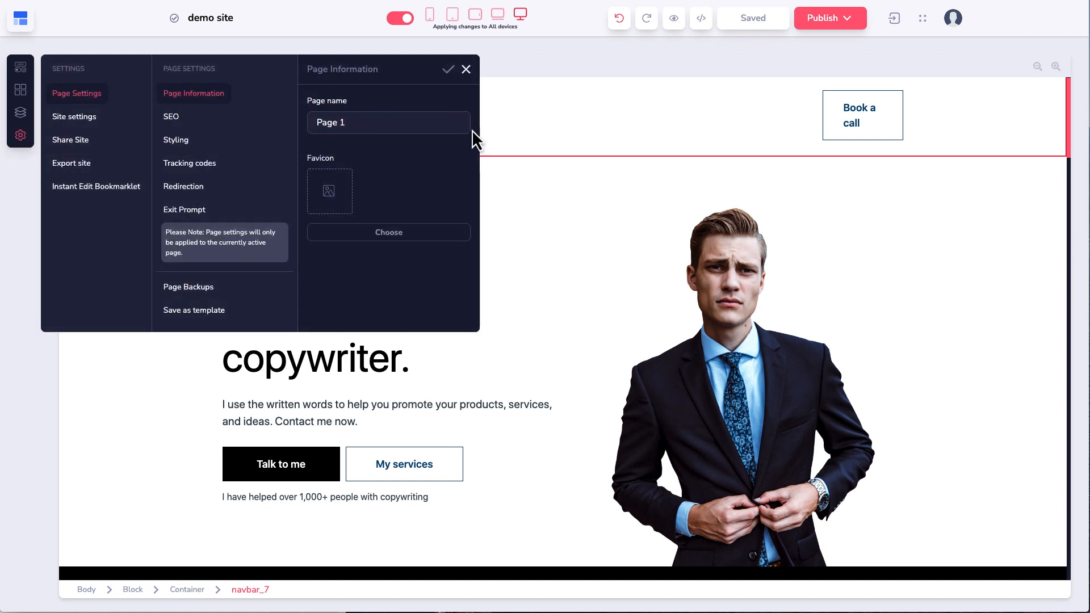
click(89, 132)
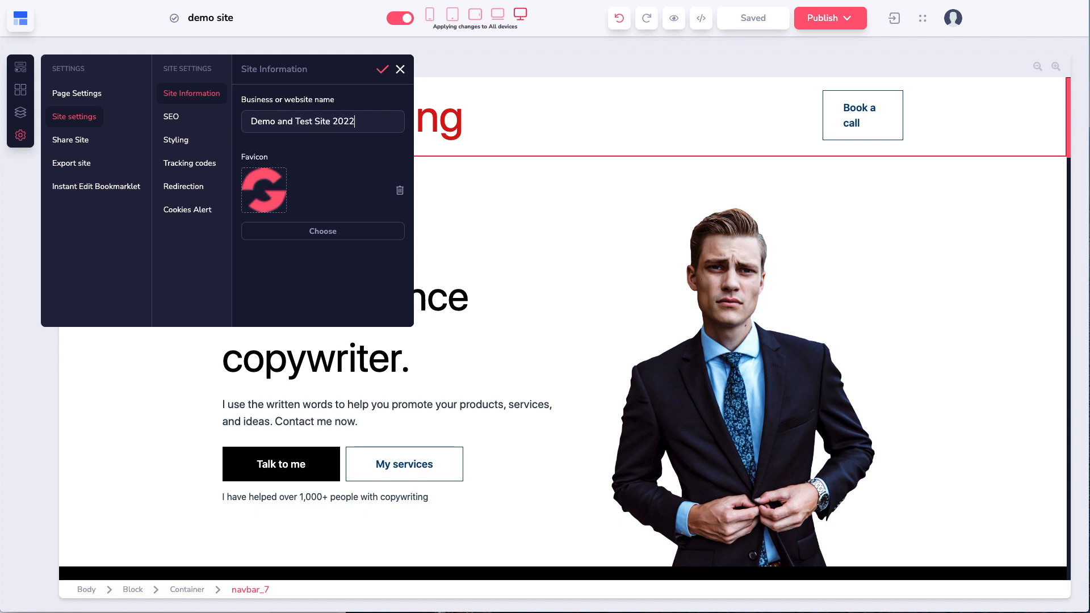
click(383, 70)
drag(187, 17, 276, 22)
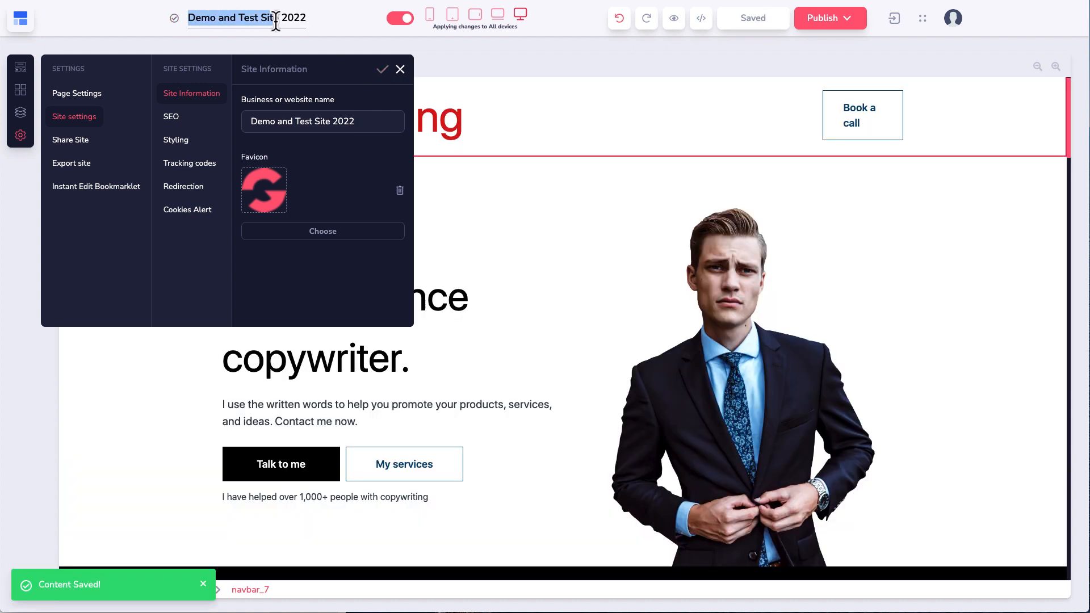
click(400, 69)
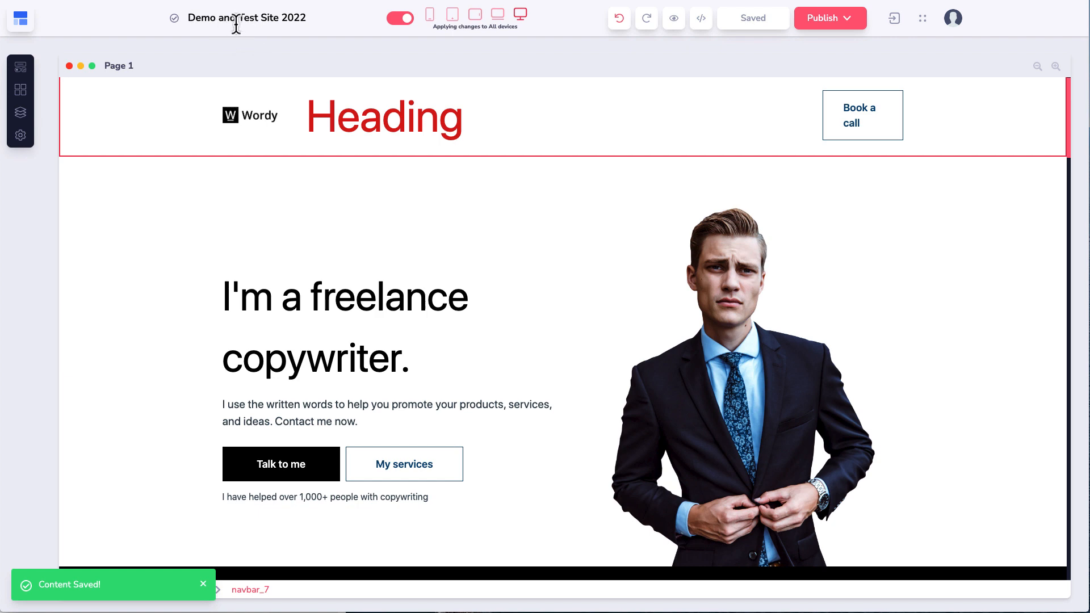
Step: From Publish settings, review the account's connected custom domains in Manage Domains
click(849, 24)
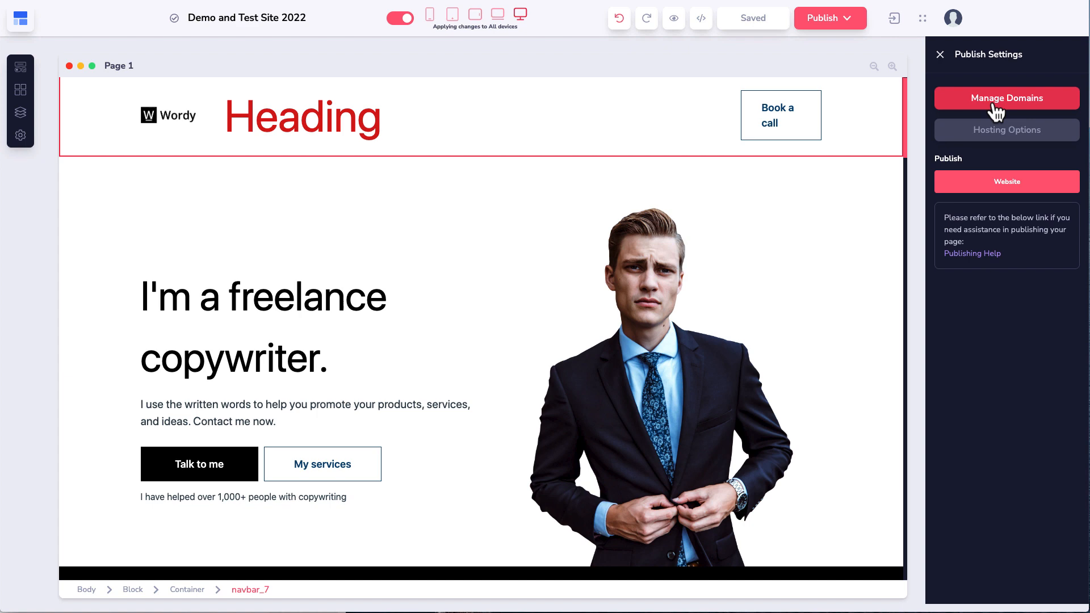
click(951, 24)
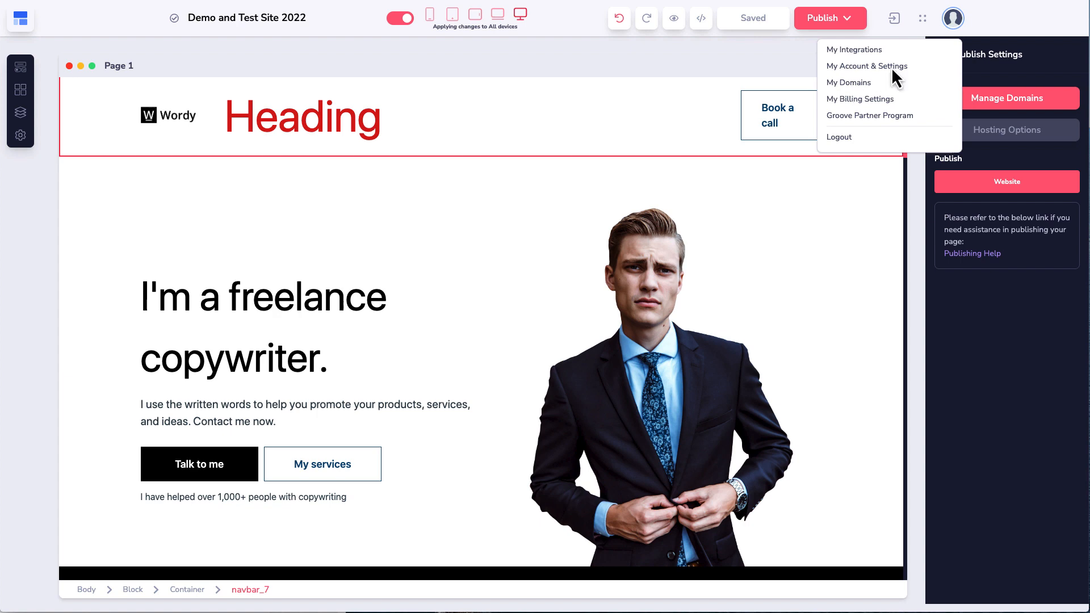
click(1033, 57)
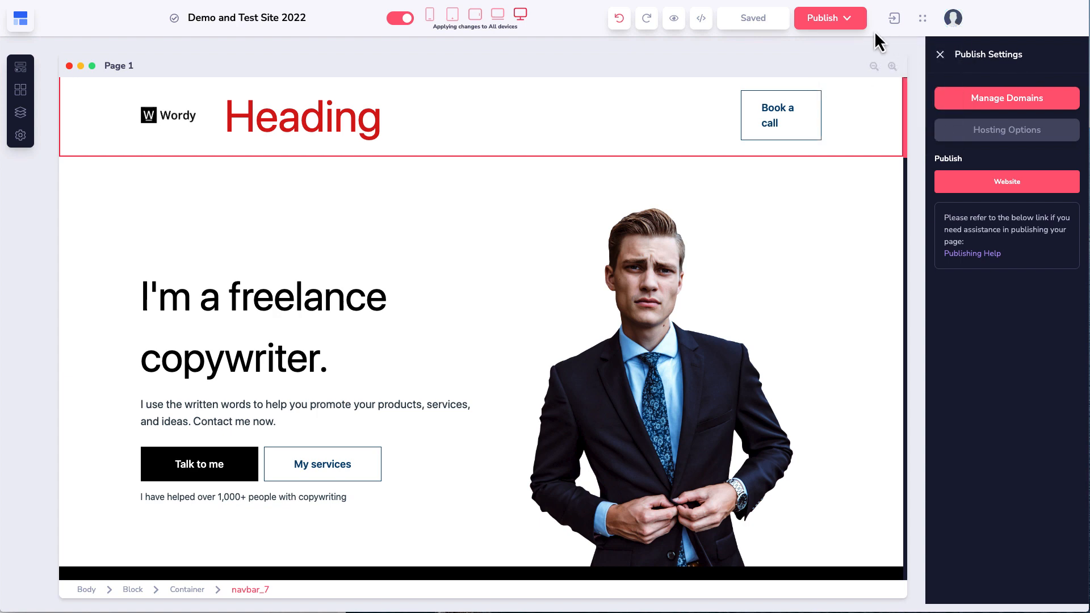
click(985, 101)
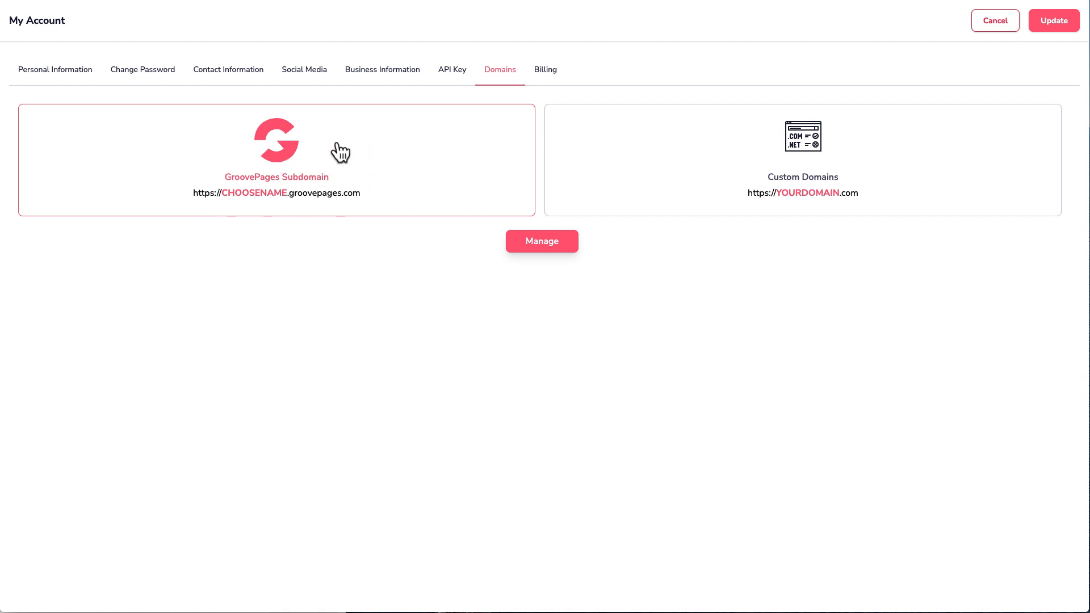
click(579, 176)
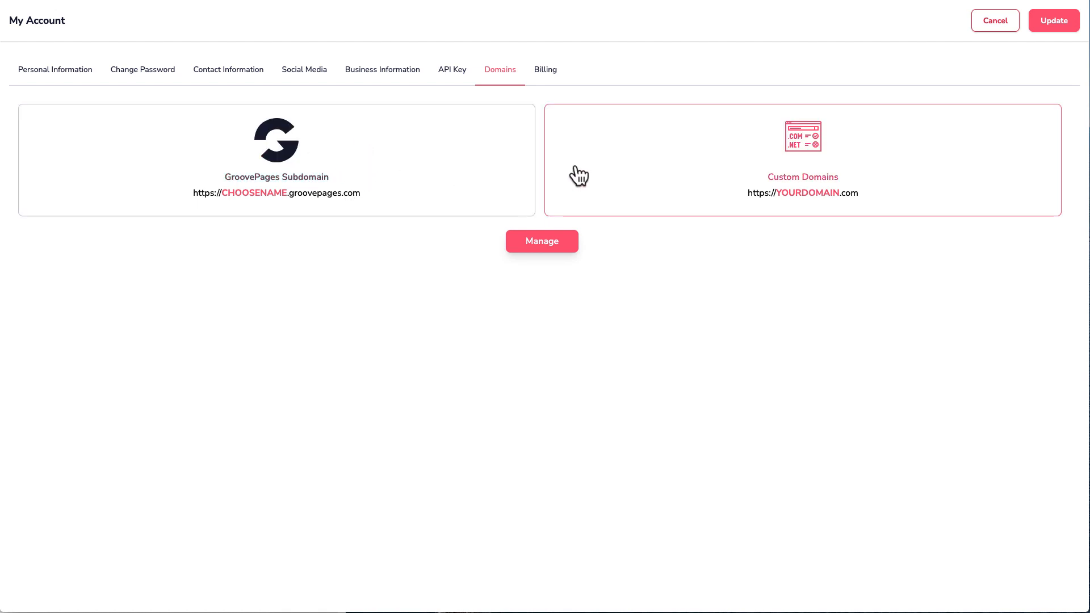
click(538, 242)
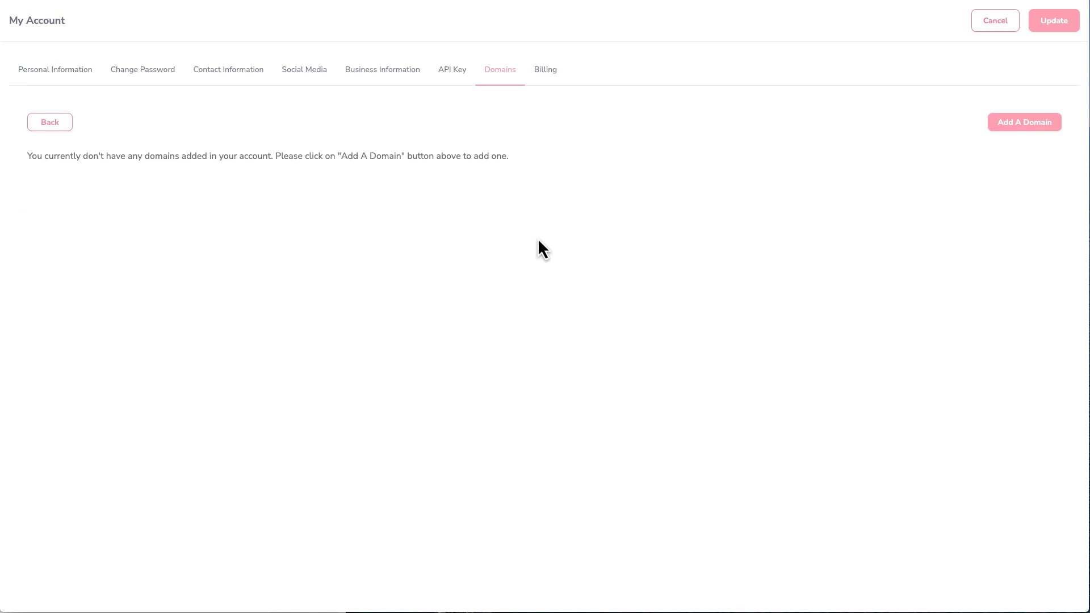
click(52, 124)
click(995, 20)
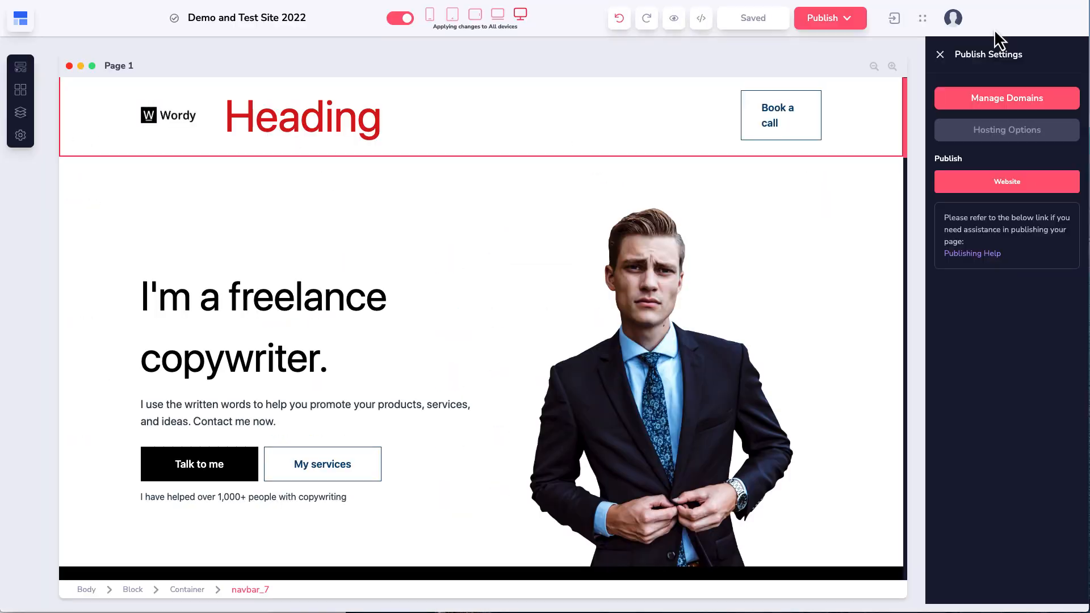
Step: Set Hosting Options to publish on a GroovePages subdomain instead of a custom domain
click(982, 142)
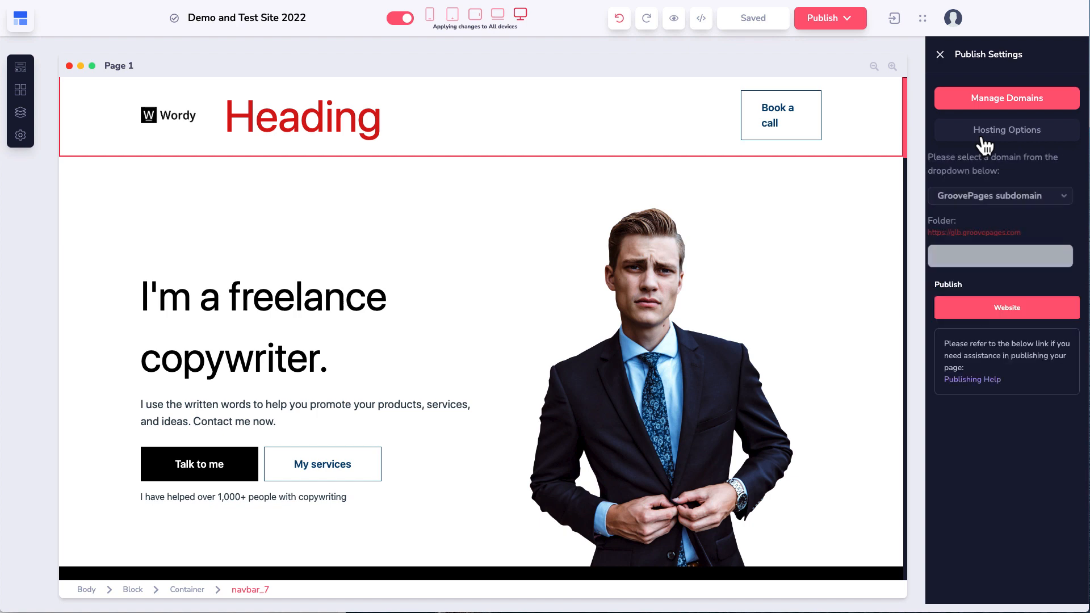
click(1010, 205)
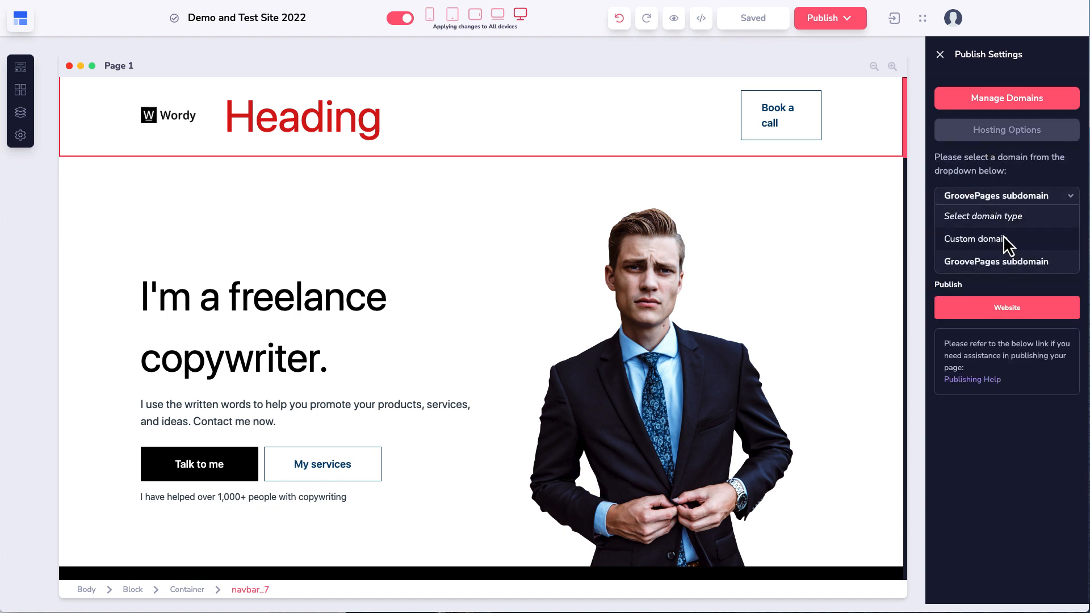
click(999, 238)
click(1013, 239)
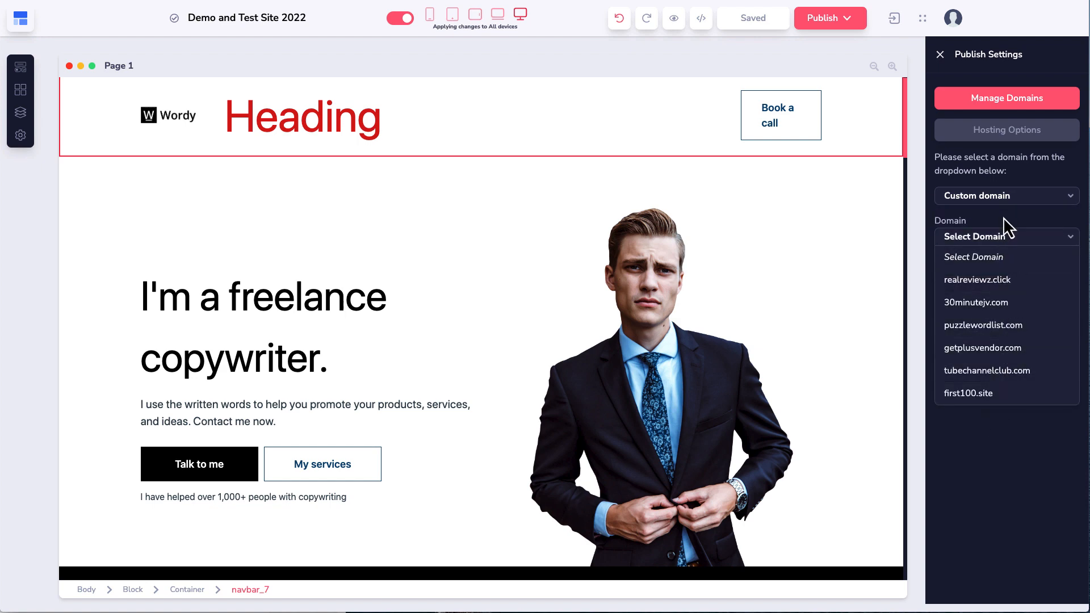
click(1002, 216)
click(986, 200)
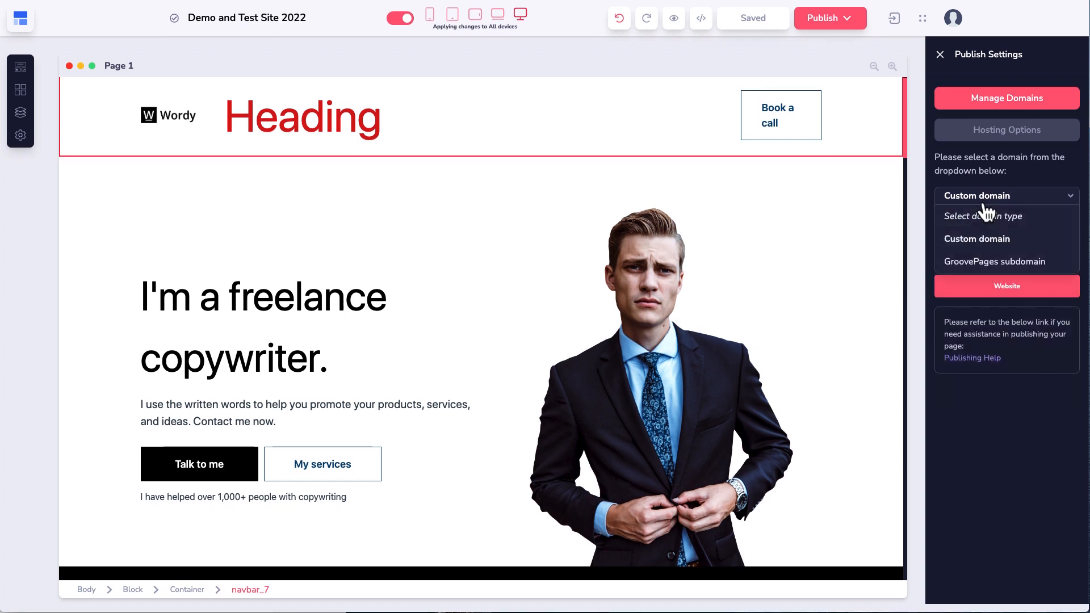
click(985, 262)
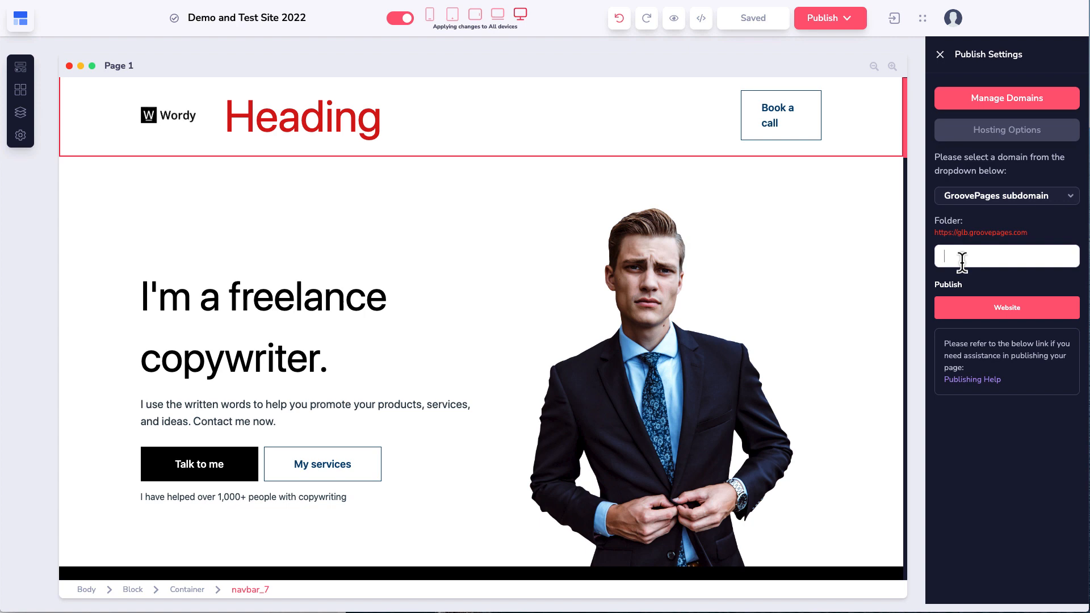
mouse_move(962, 305)
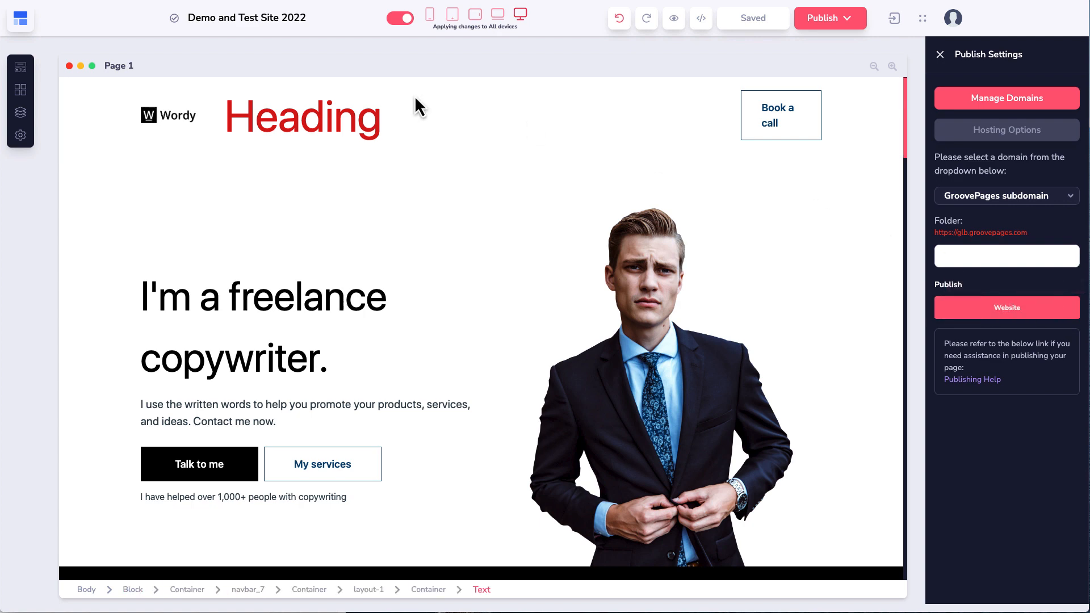
click(895, 22)
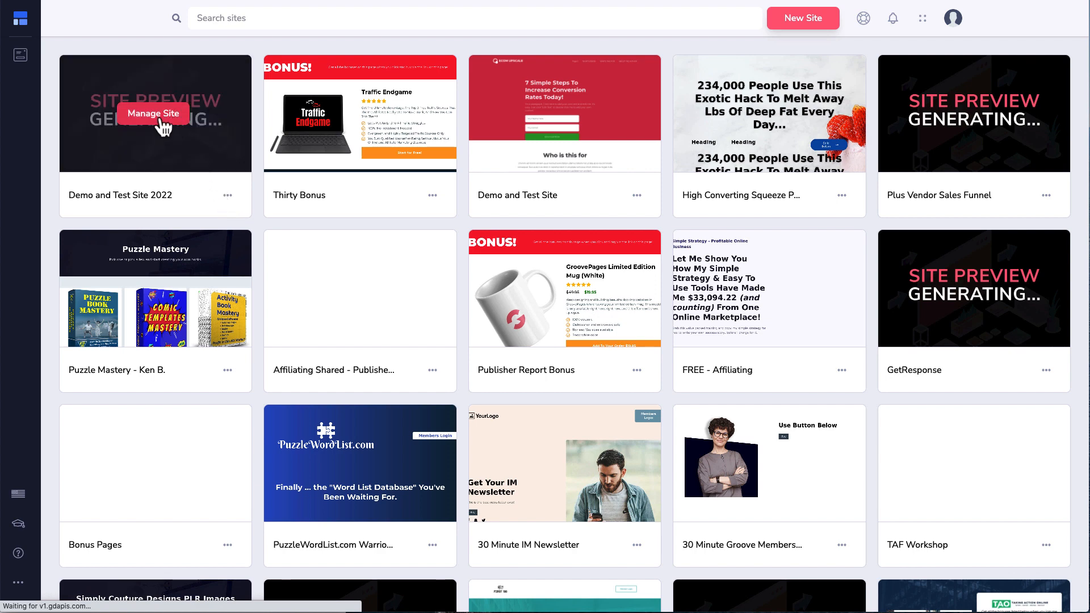
Step: Open the options menu on the Demo and Test Site 2022 site card
click(227, 196)
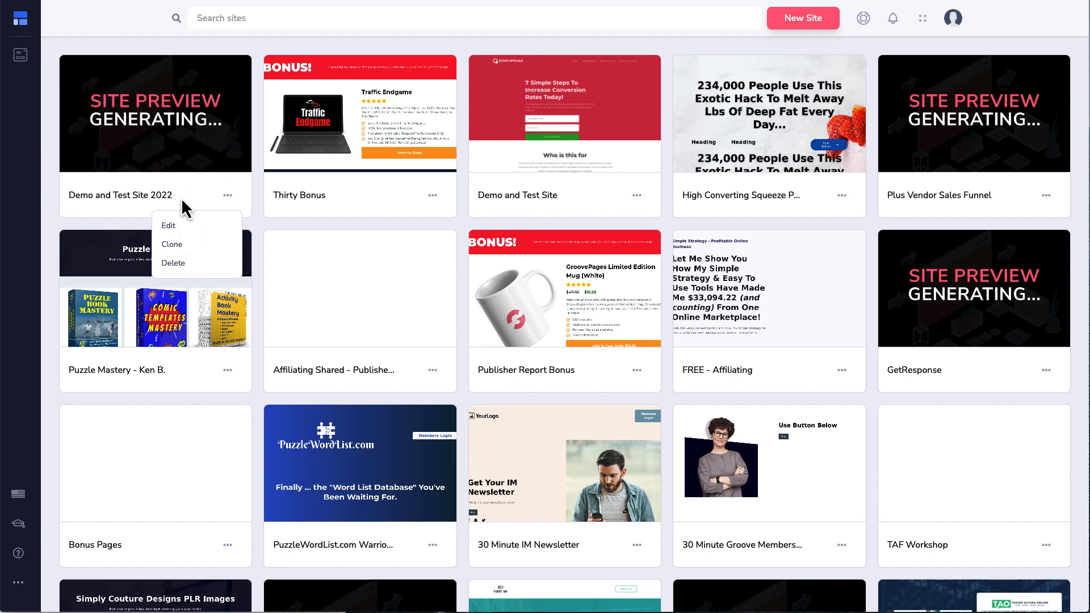
mouse_move(185, 165)
mouse_move(440, 83)
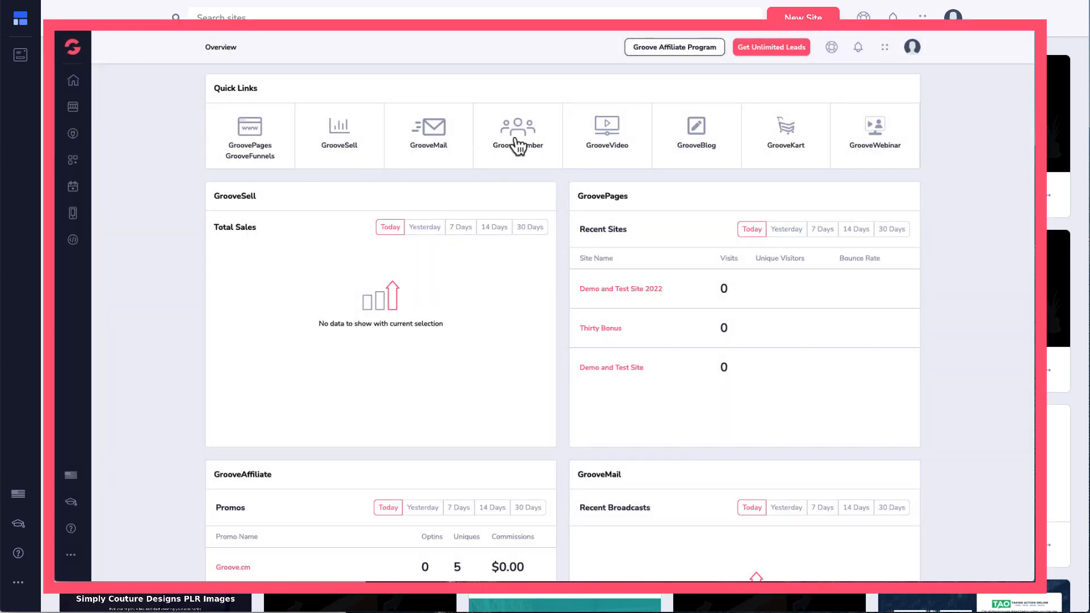
Step: In GrooveMember, try the membership login link options: website URL, admin and member
click(518, 142)
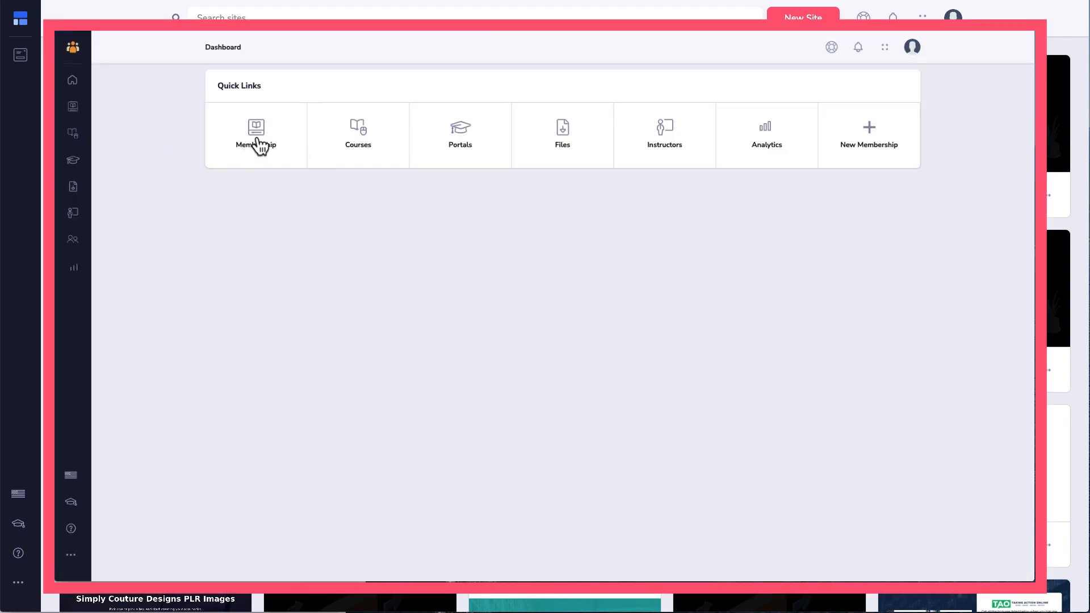
click(257, 142)
mouse_move(245, 180)
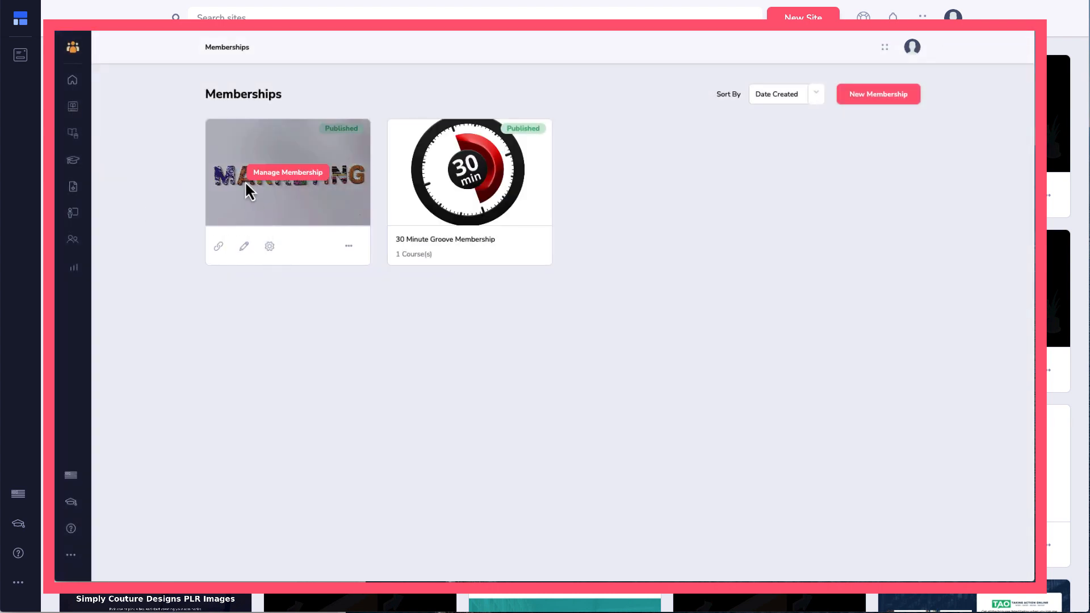
click(220, 247)
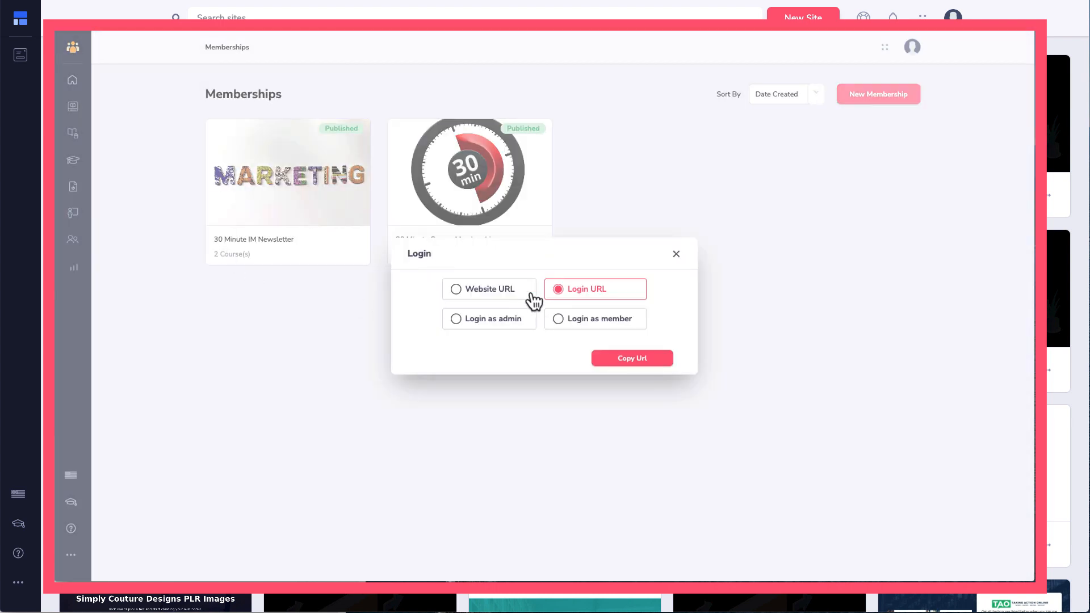
click(504, 291)
click(494, 319)
click(574, 321)
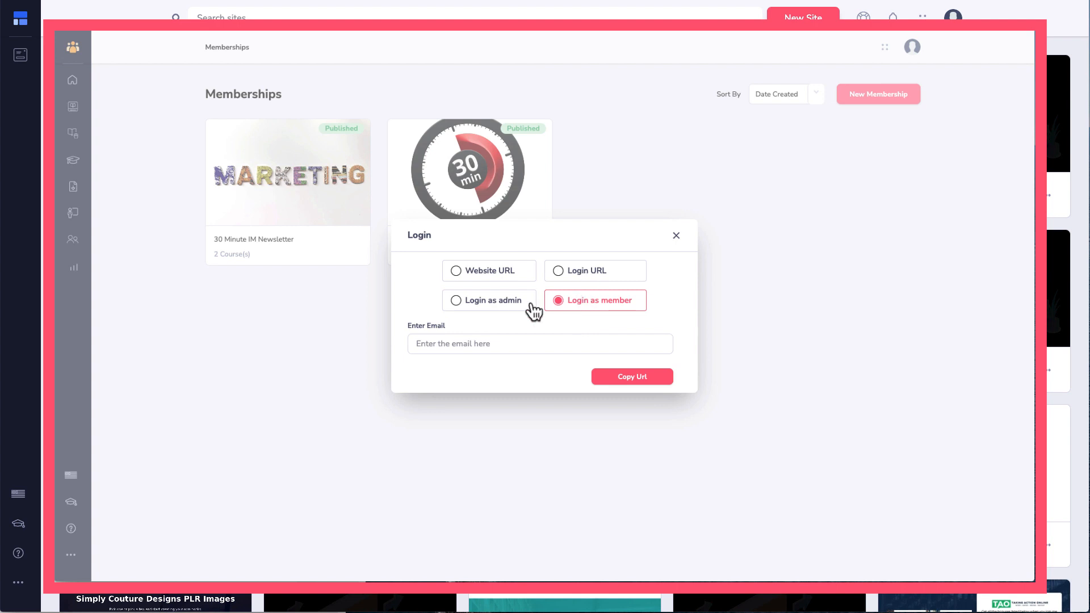
click(469, 343)
click(676, 236)
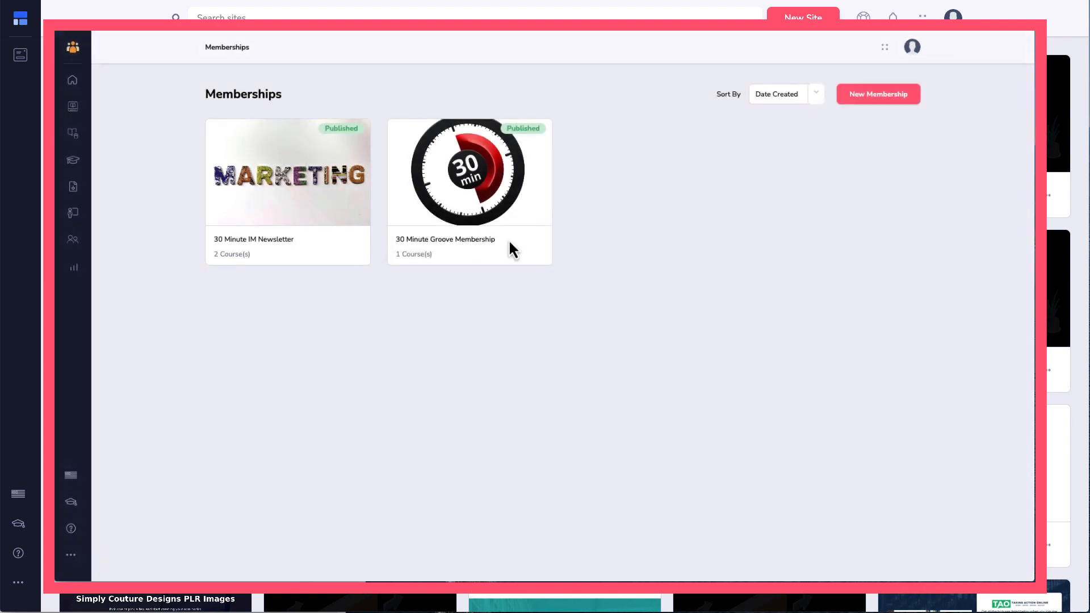
Step: Inspect the 30 Minute IM Newsletter membership's settings and domain choices, then cancel
click(245, 248)
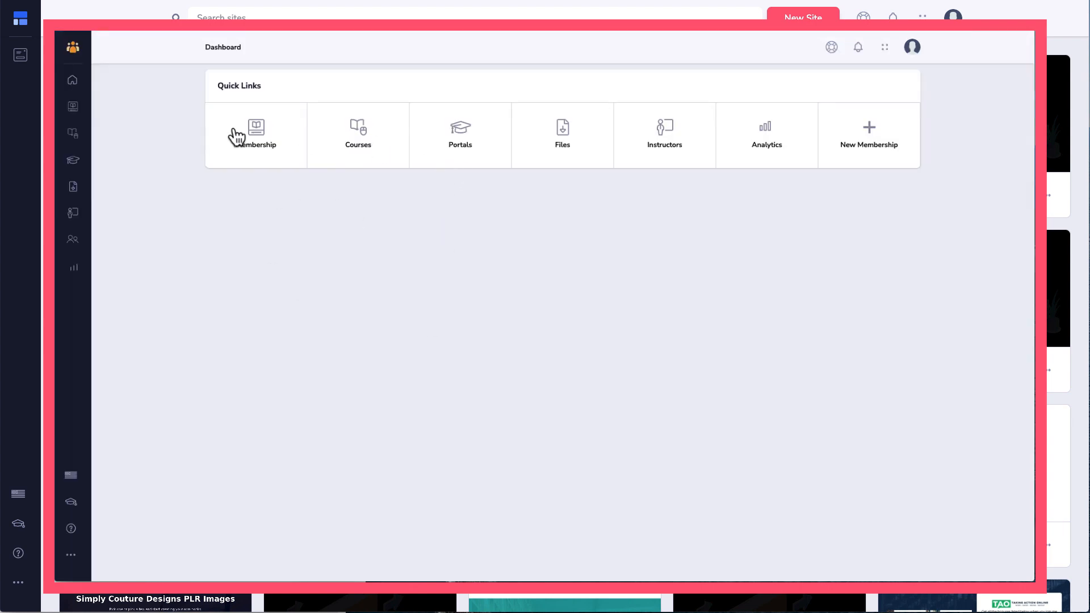
click(237, 137)
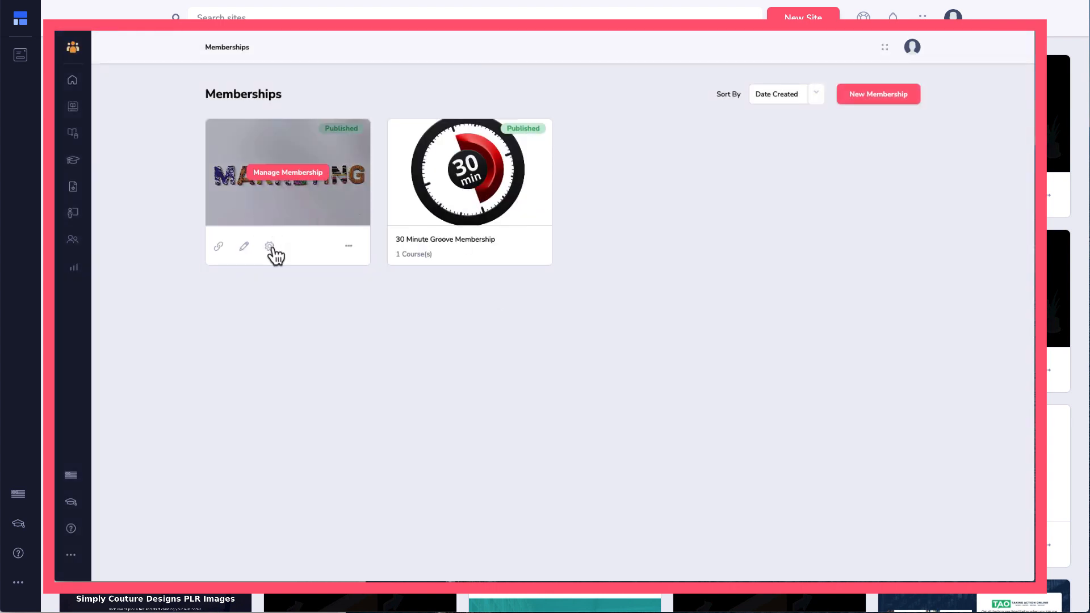
click(271, 247)
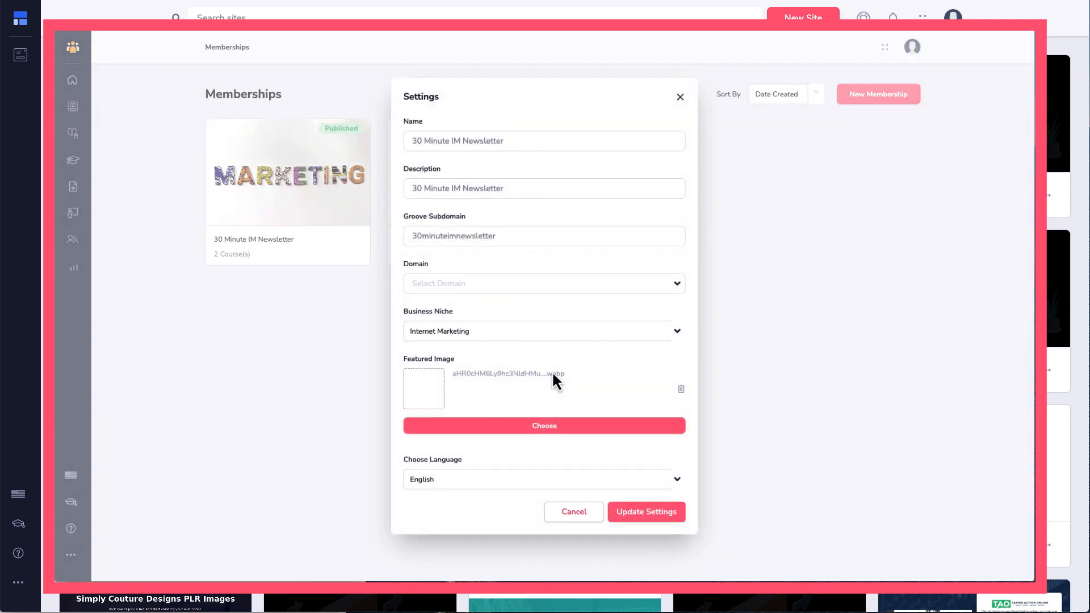
click(500, 290)
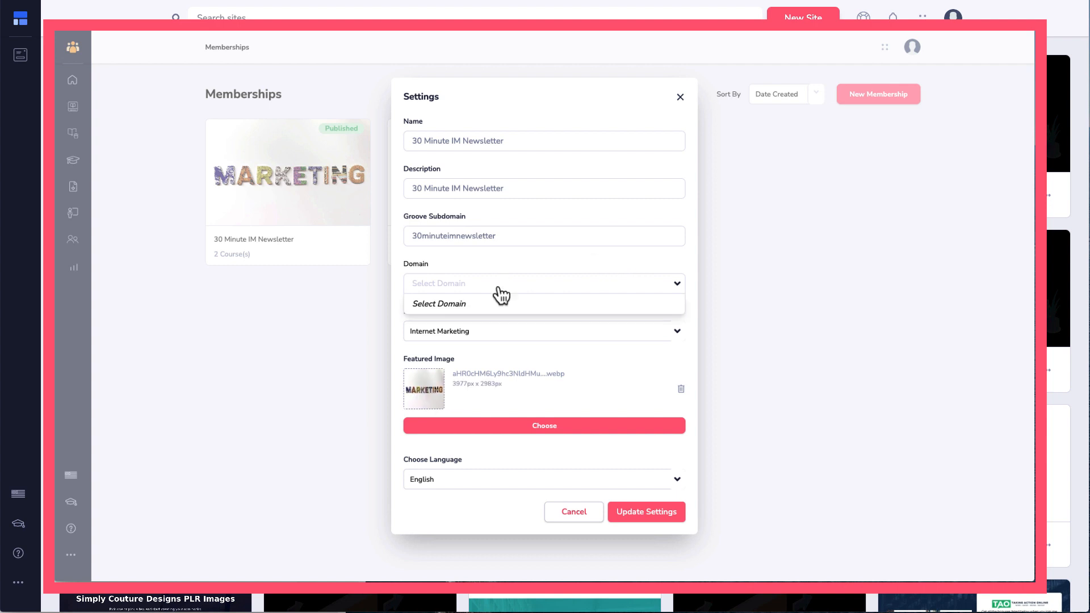
click(588, 514)
Step: View the first membership's sharing links, then close them
click(349, 246)
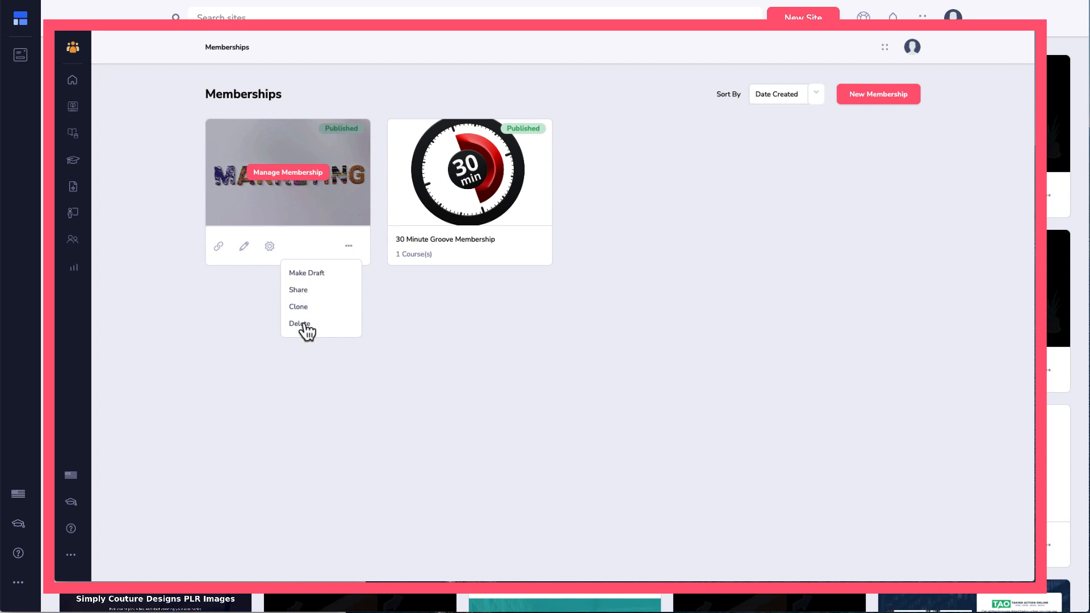
click(299, 291)
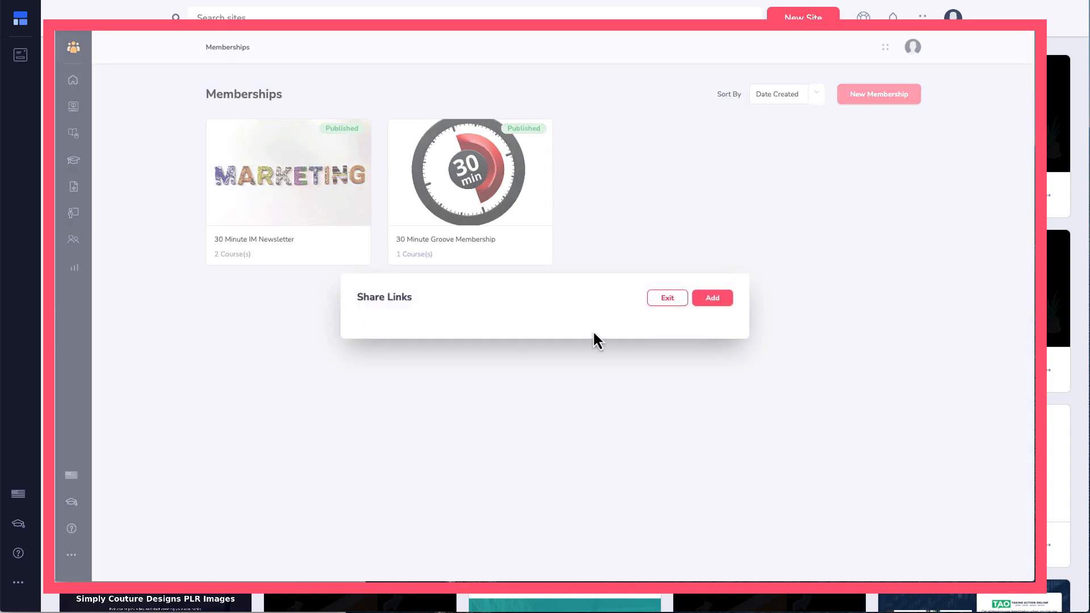
click(663, 301)
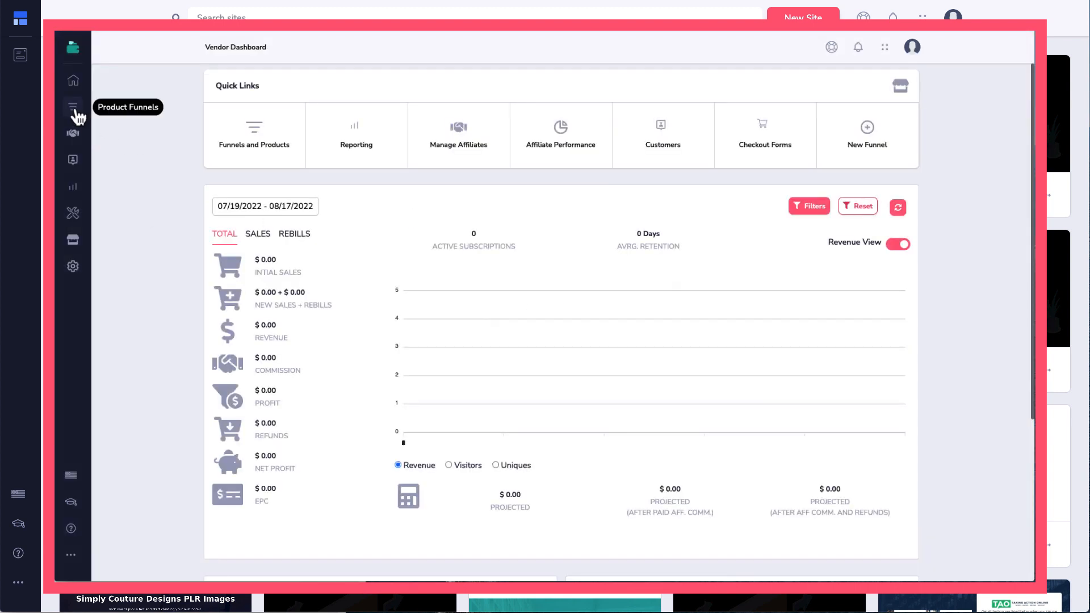
Step: Browse GrooveSell's Product Funnels, Partner Contracts and Partner Contract Distributions pages
click(75, 112)
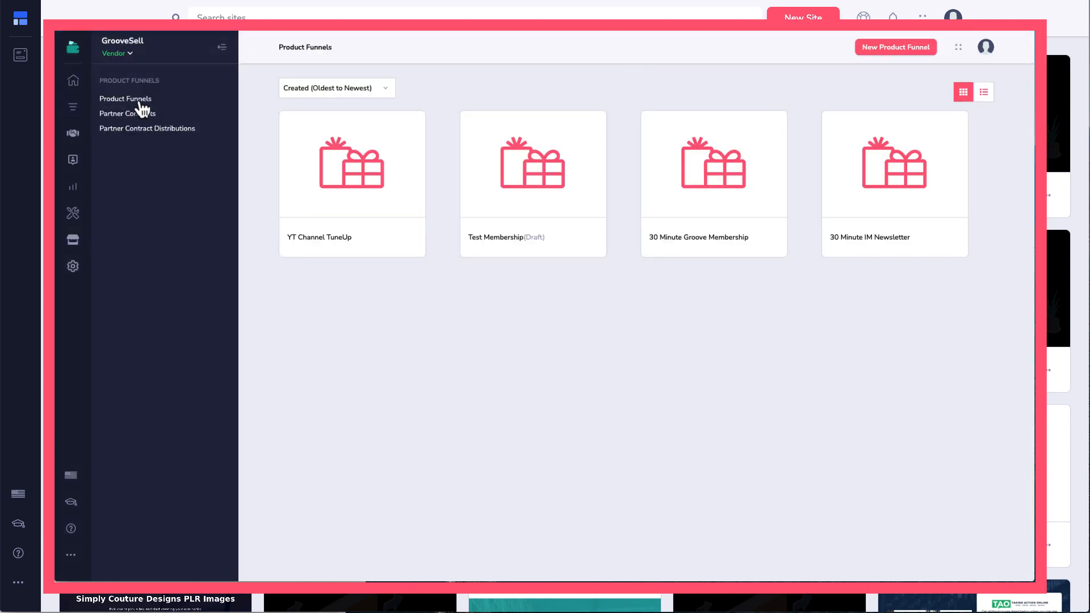
click(138, 114)
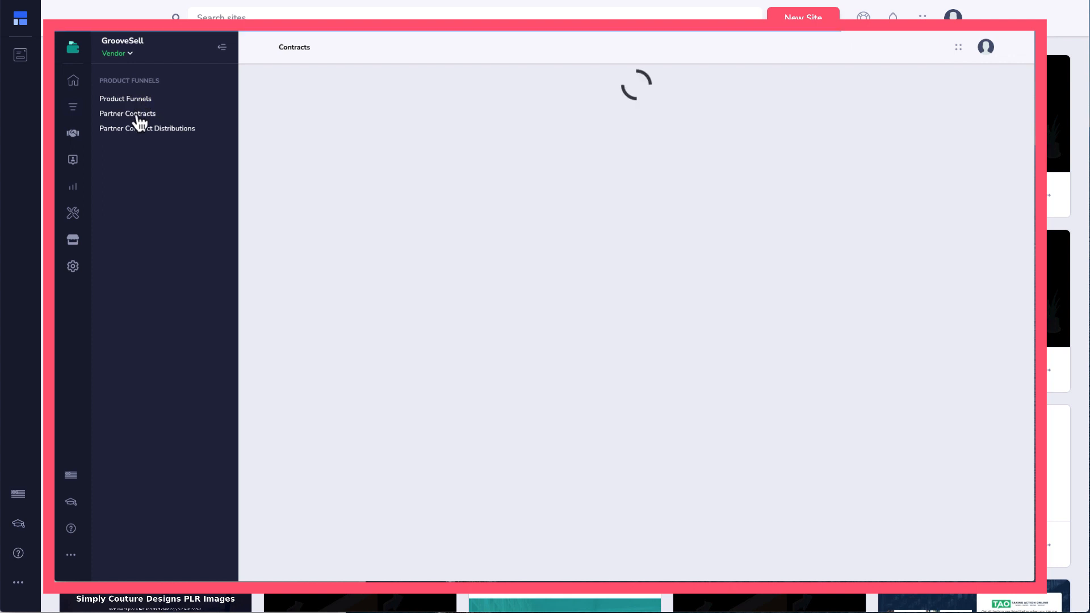
click(132, 129)
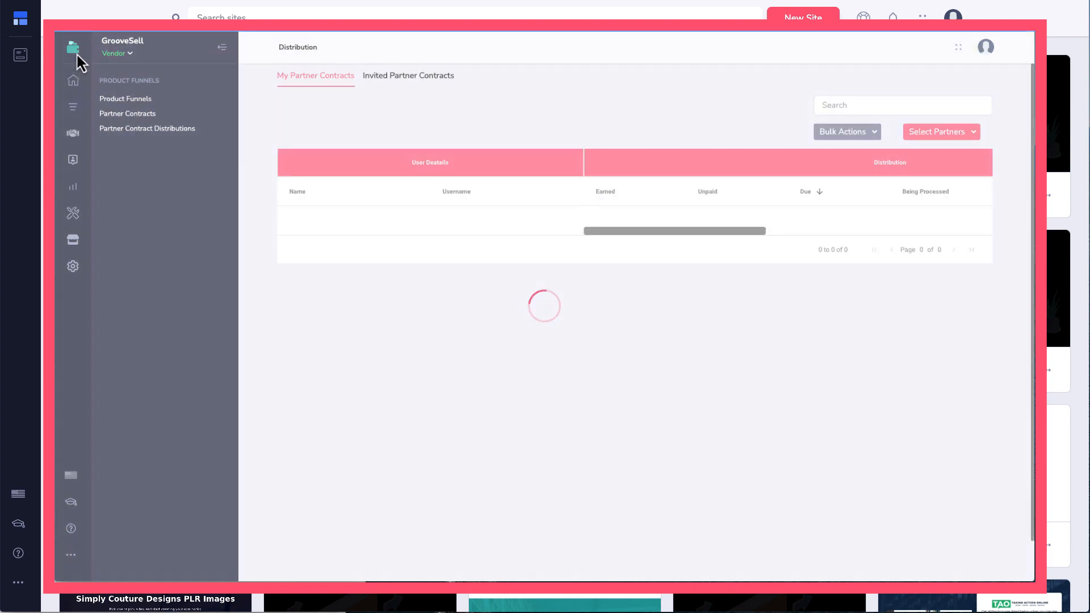
click(73, 50)
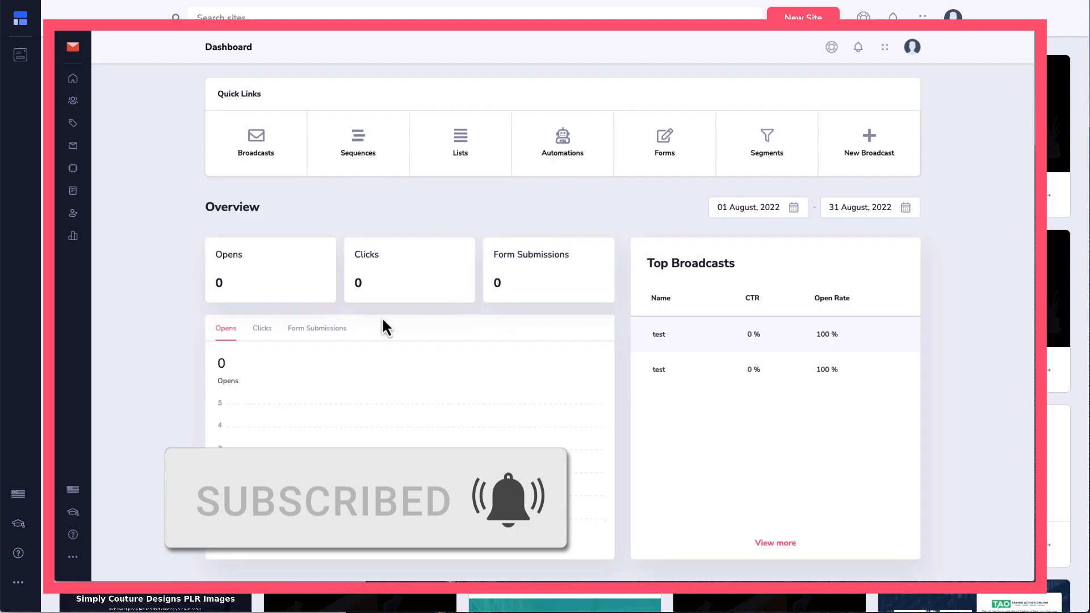
Step: Browse the GrooveMail subscriber lists, then the Automations page under Campaigns
click(461, 149)
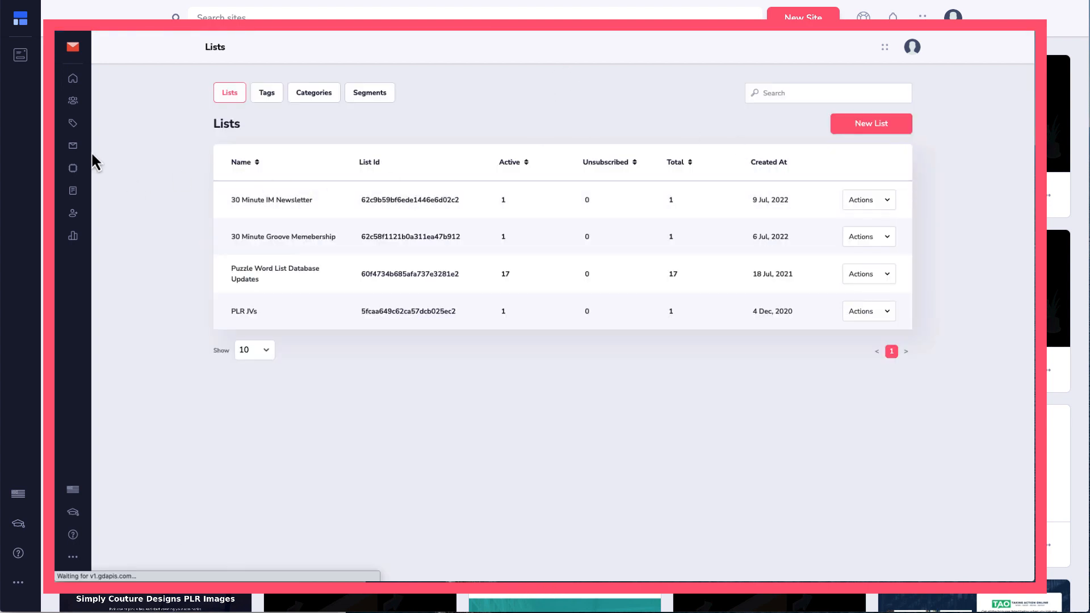
click(73, 150)
click(75, 172)
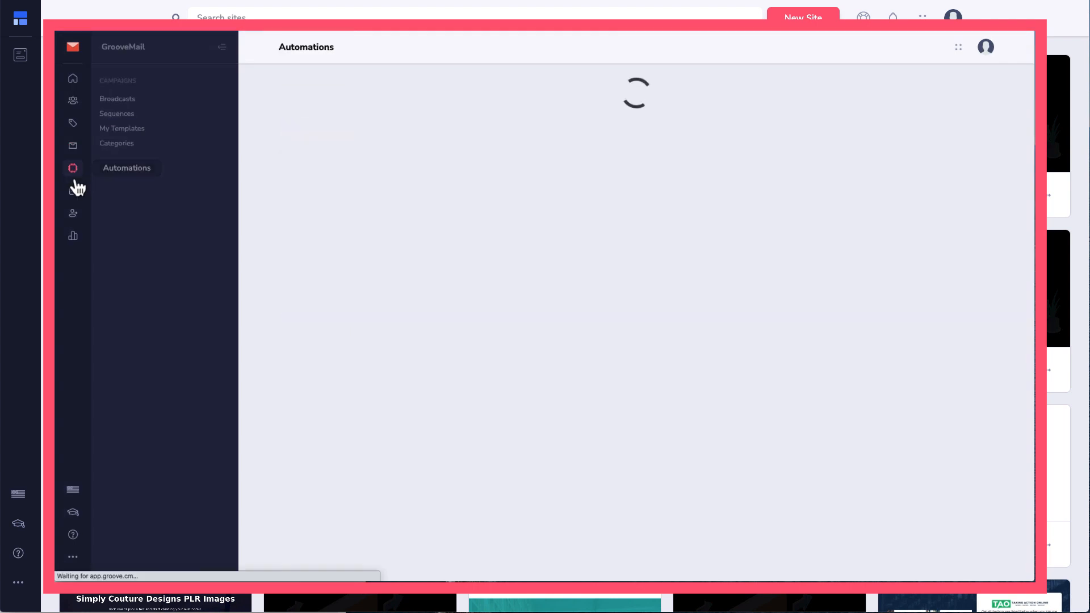
Step: Inspect a new automation's condition, trigger and action choices, discard it, and return to the Groove dashboard
click(859, 92)
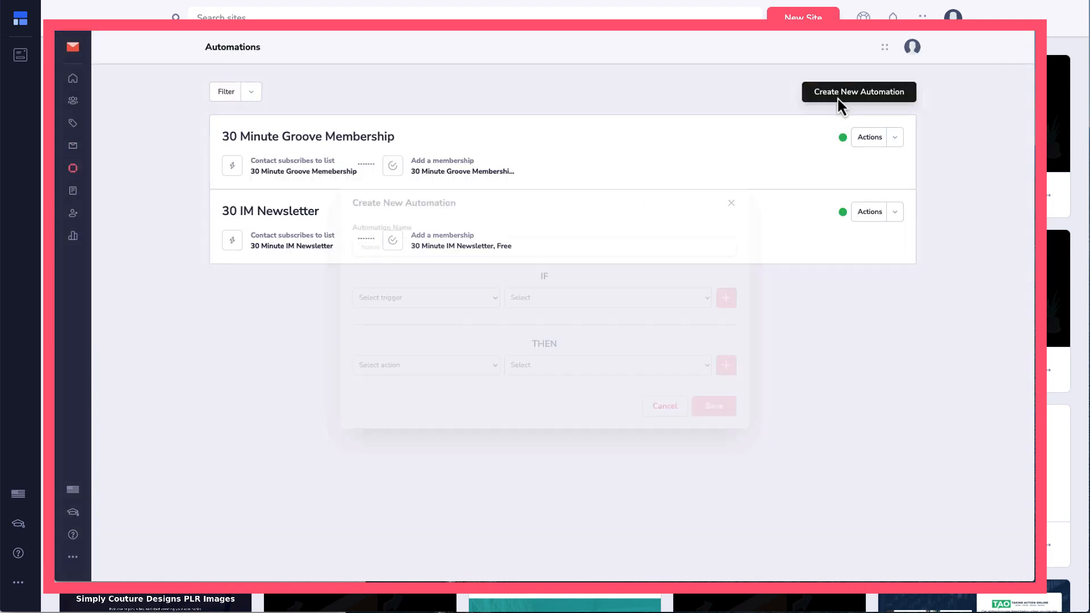
click(667, 303)
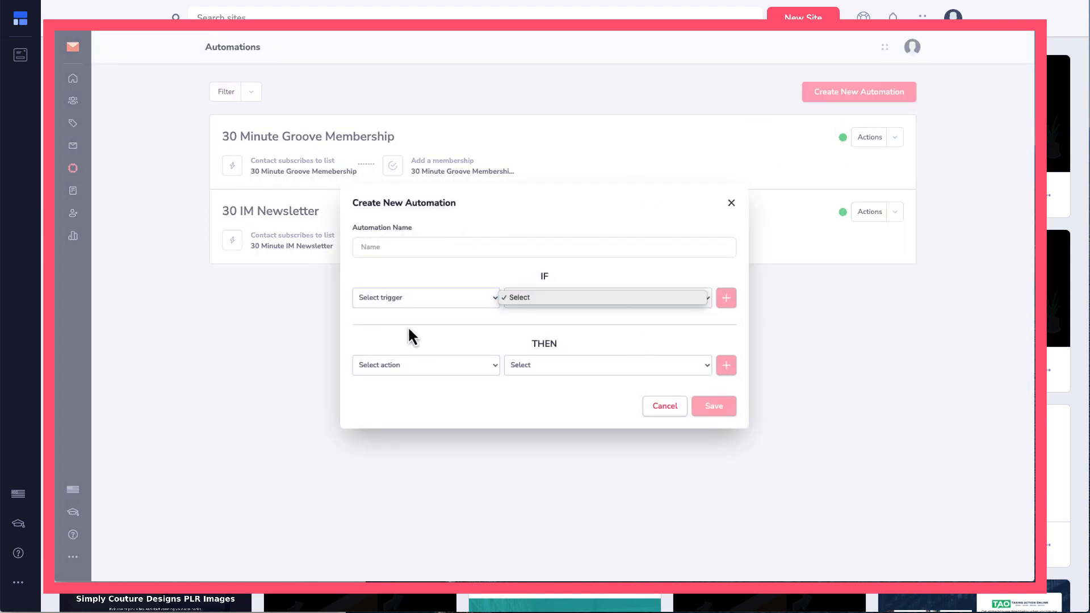
click(409, 302)
click(410, 298)
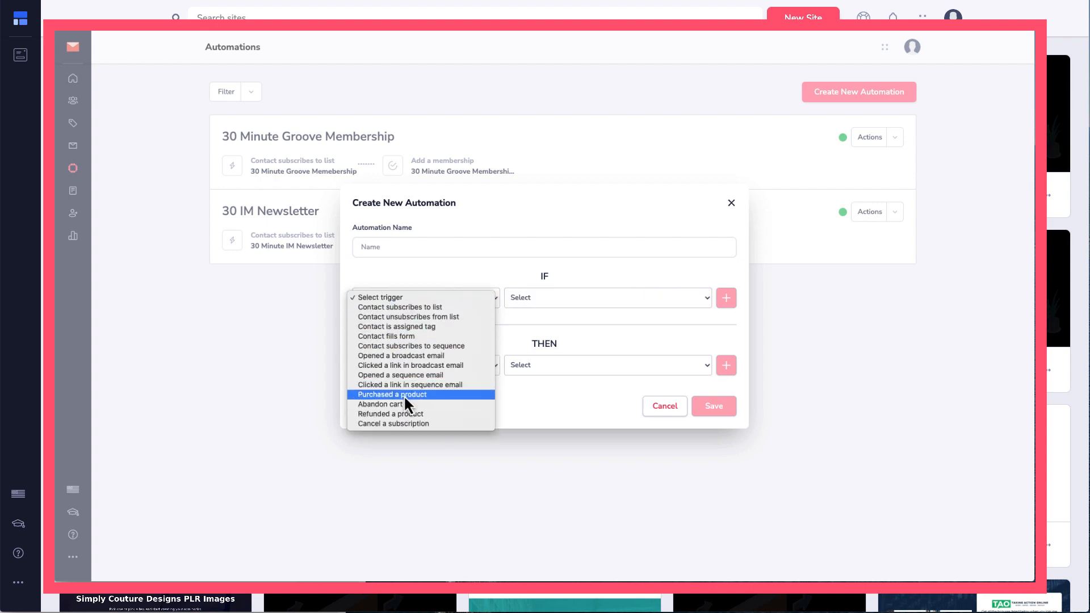
click(434, 268)
click(418, 365)
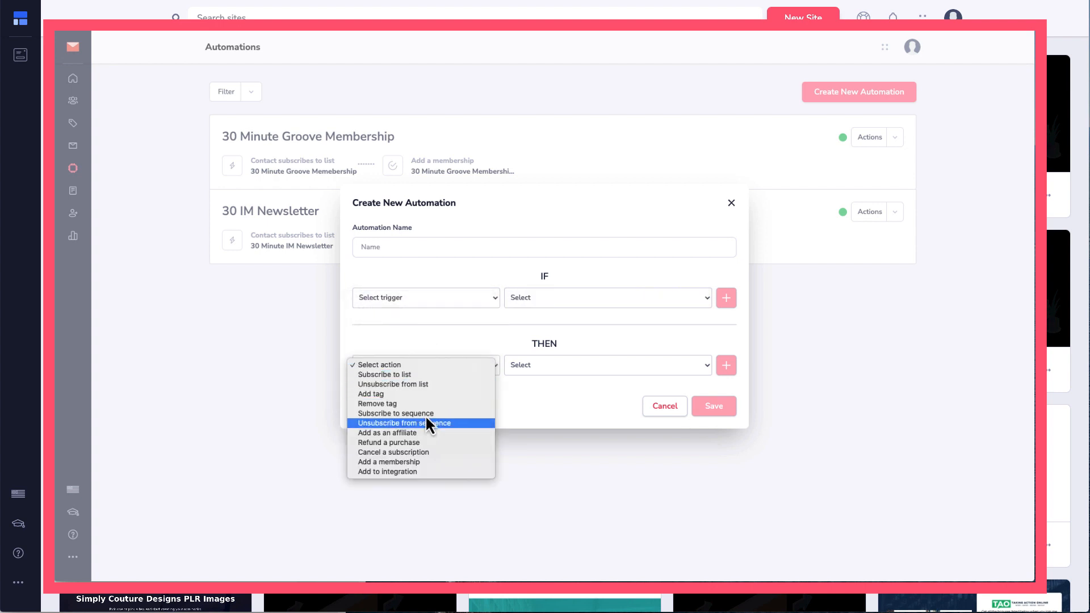
click(663, 414)
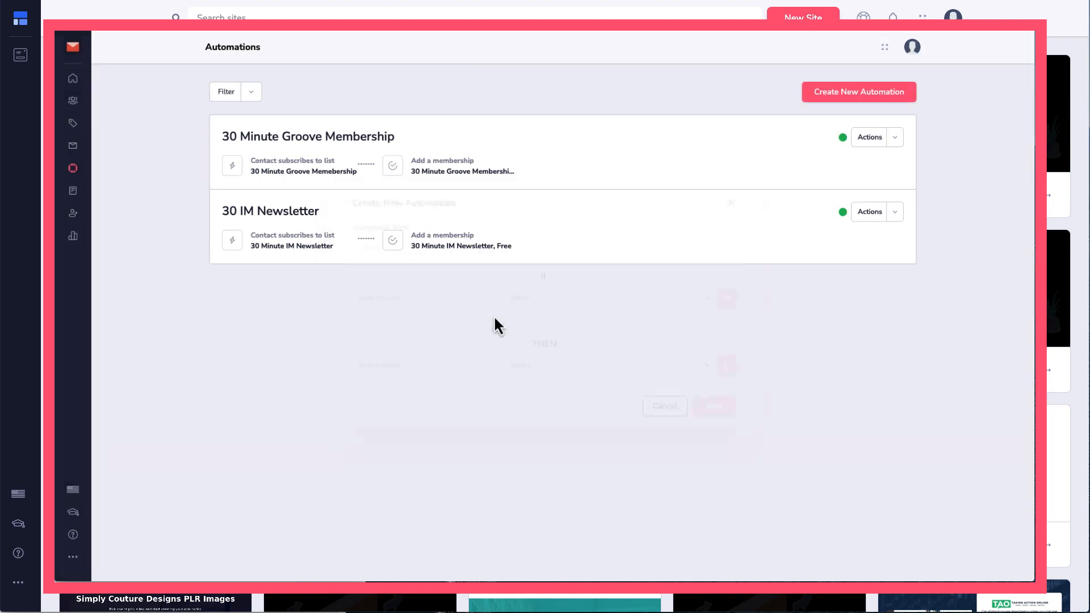
mouse_move(73, 47)
click(103, 115)
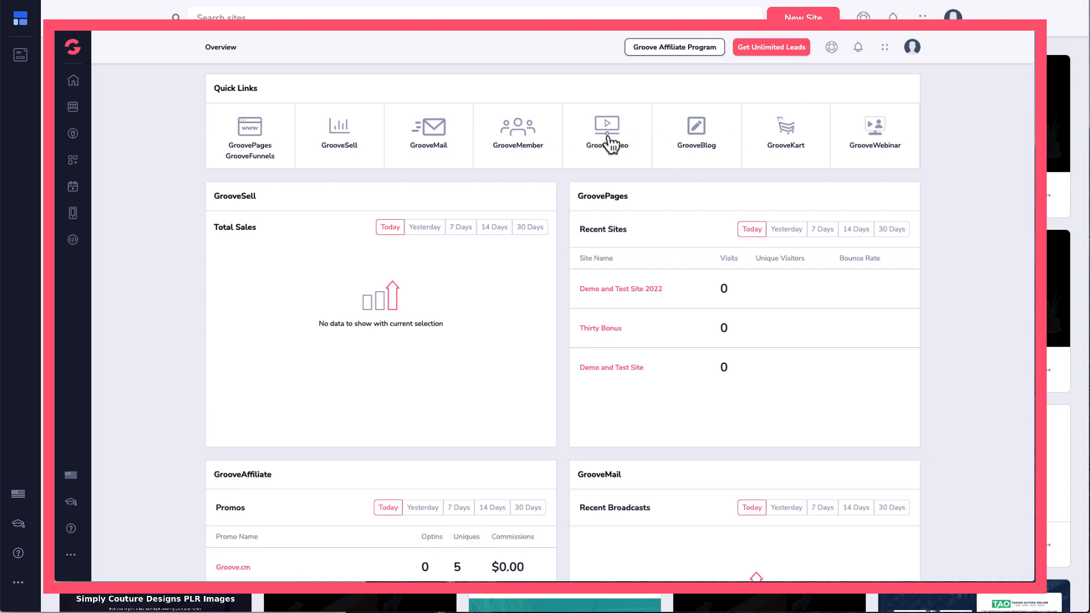
Step: Preview GrooveVideo's New Video Youtube and Link (URL) options, exit without uploading, and return to the Groove dashboard
click(607, 143)
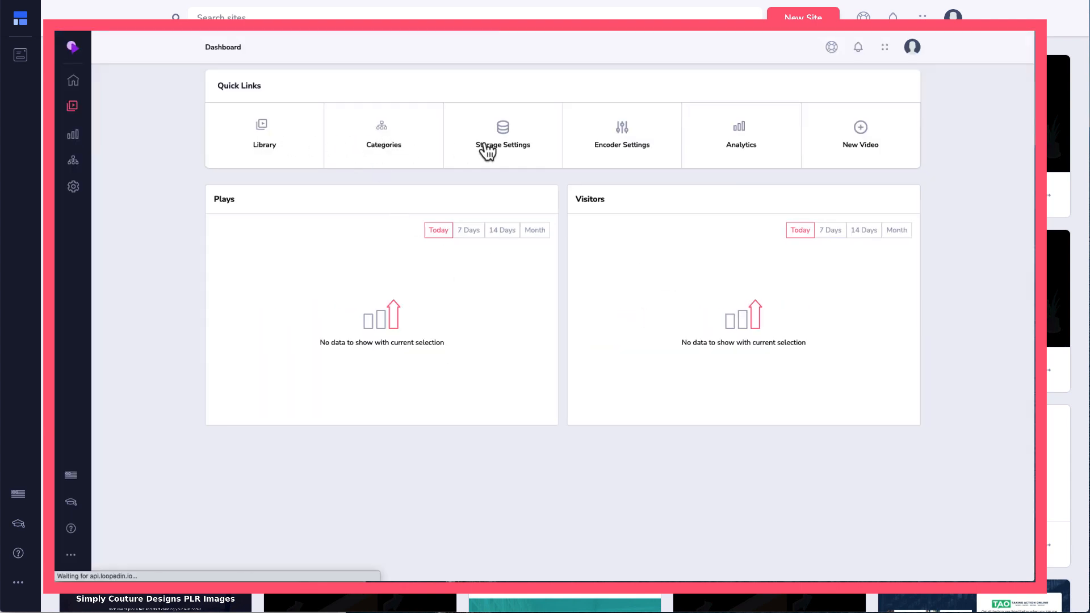
click(863, 140)
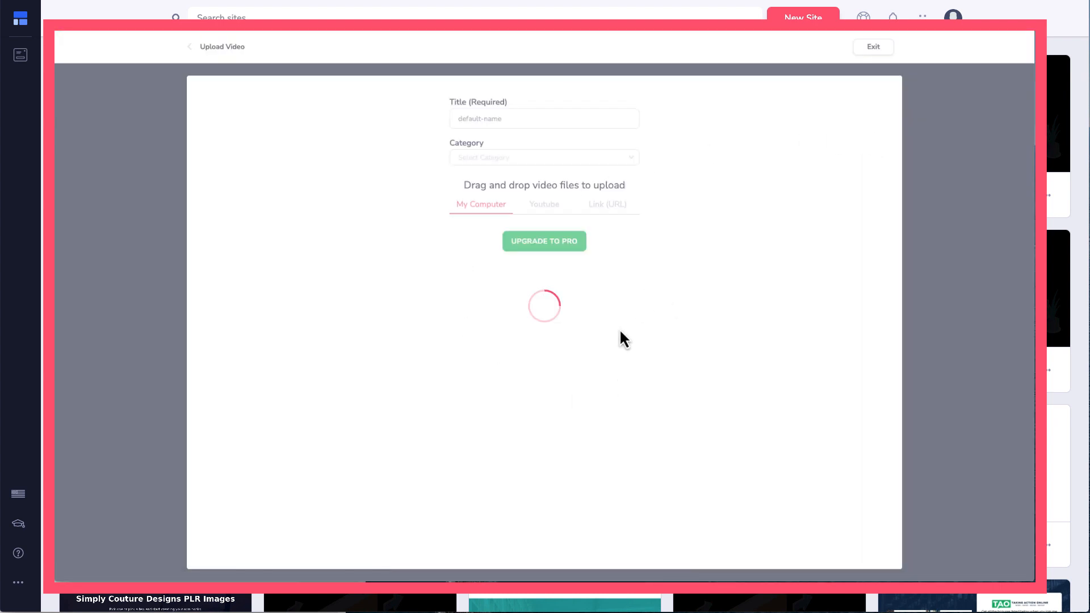
click(544, 206)
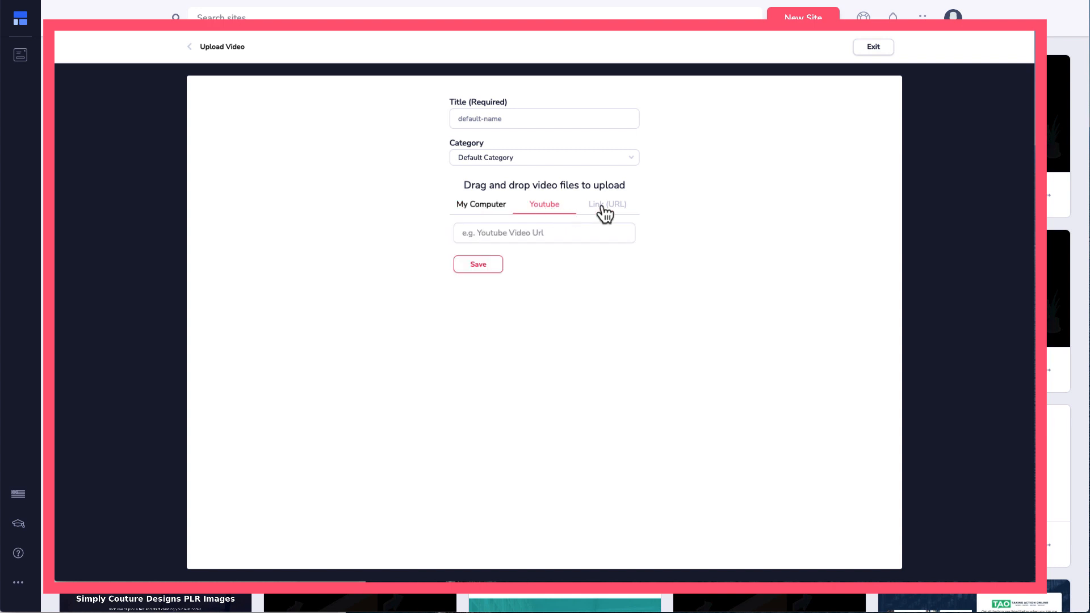
click(607, 205)
click(865, 50)
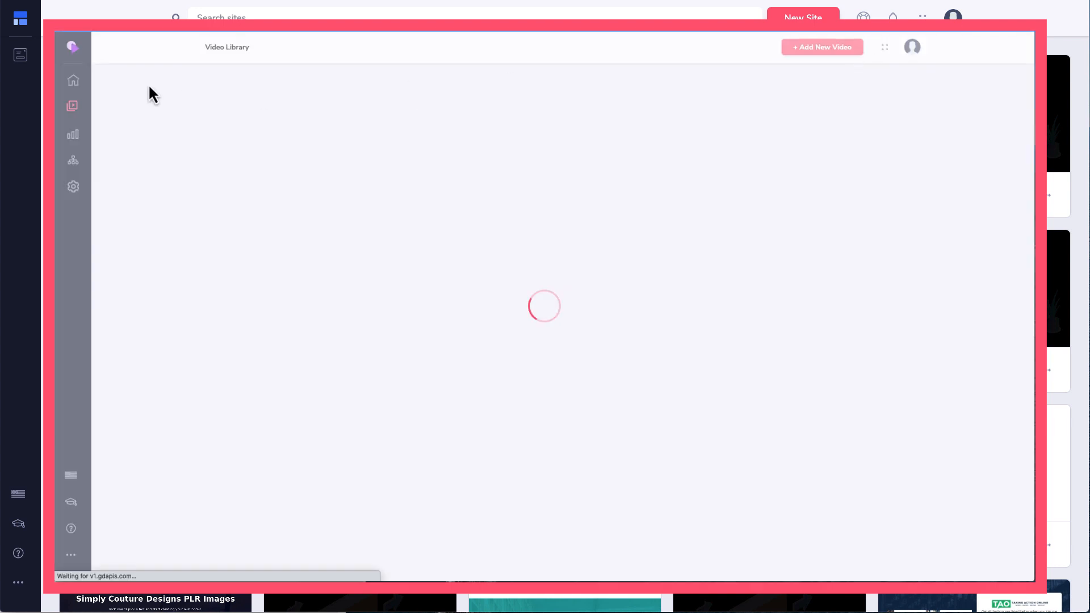
click(72, 47)
click(89, 105)
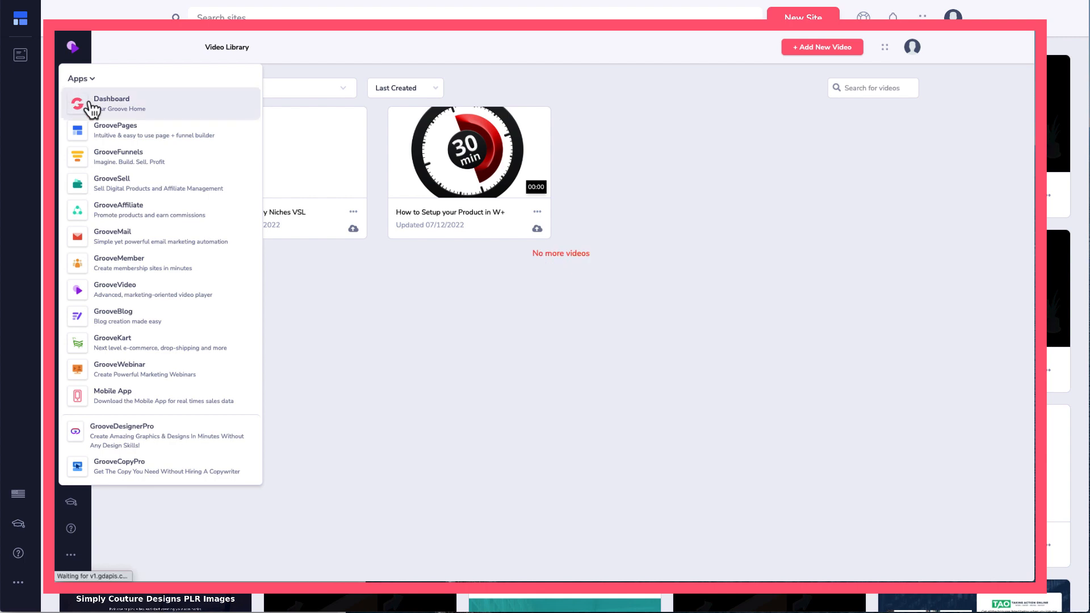